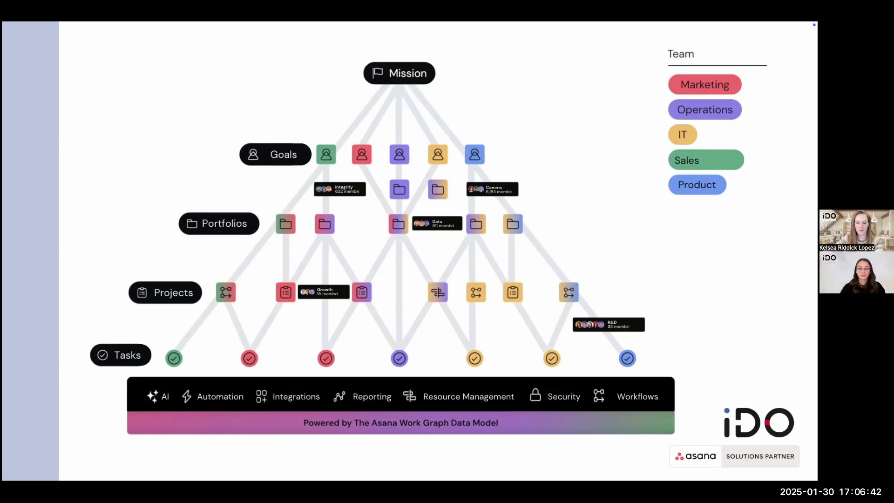
key(Right)
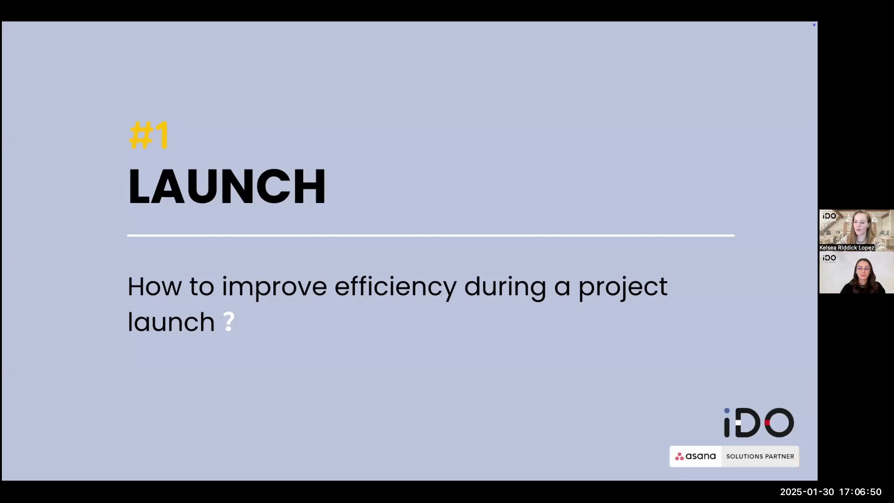
- Switch to the browser and examine the Project launch requests form's requester, department, marketing team and due date fields
key(ctrl+Right)
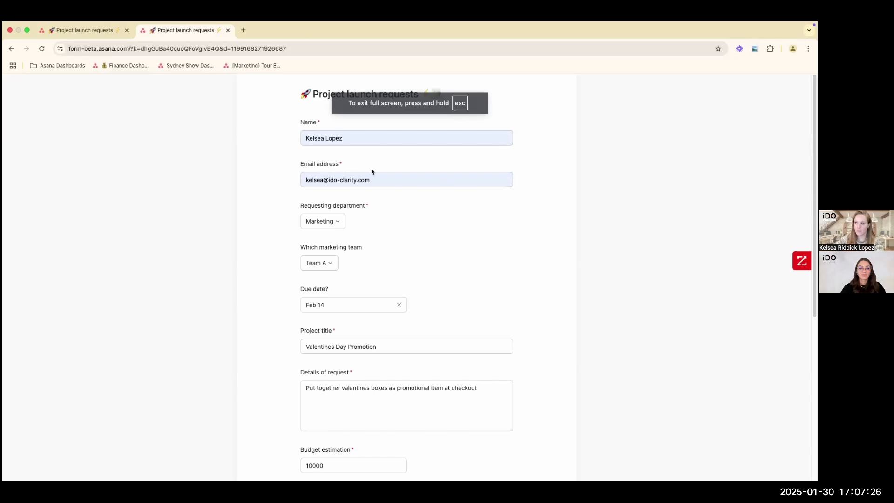
scroll(398, 340, down, 2)
scroll(399, 340, down, 3)
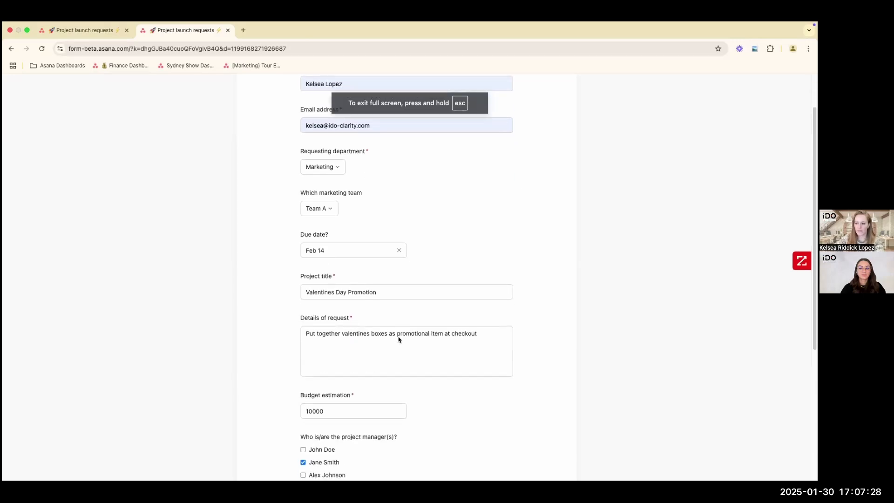
scroll(399, 340, up, 2)
scroll(398, 340, up, 5)
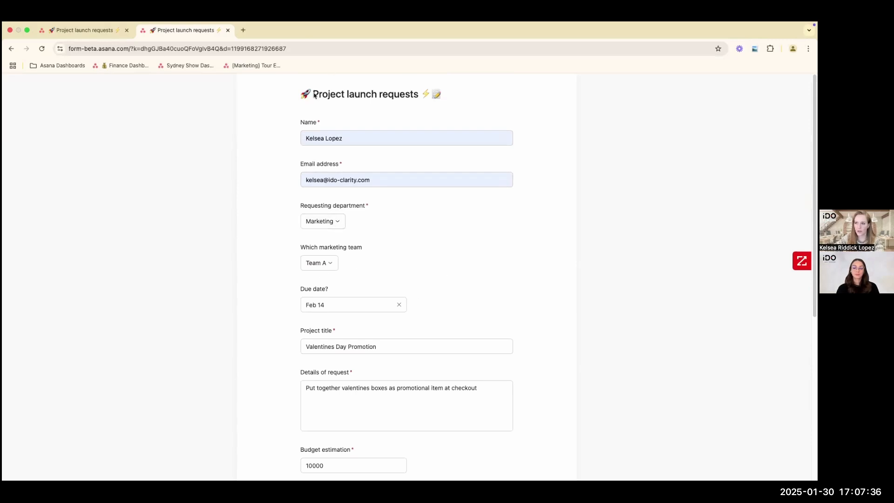
drag(314, 95, 378, 99)
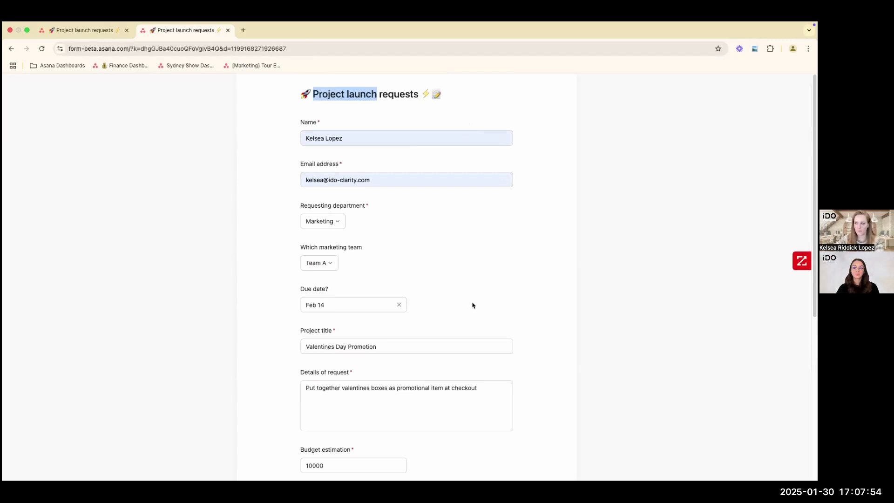
click(326, 264)
click(371, 270)
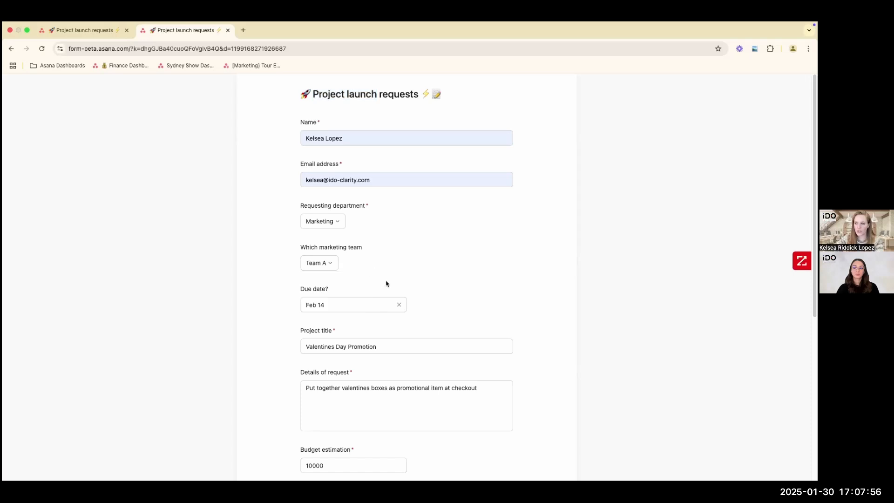
- Examine the form's request details, budget estimation, project manager choices and attachment
scroll(359, 293, down, 1)
scroll(357, 301, down, 2)
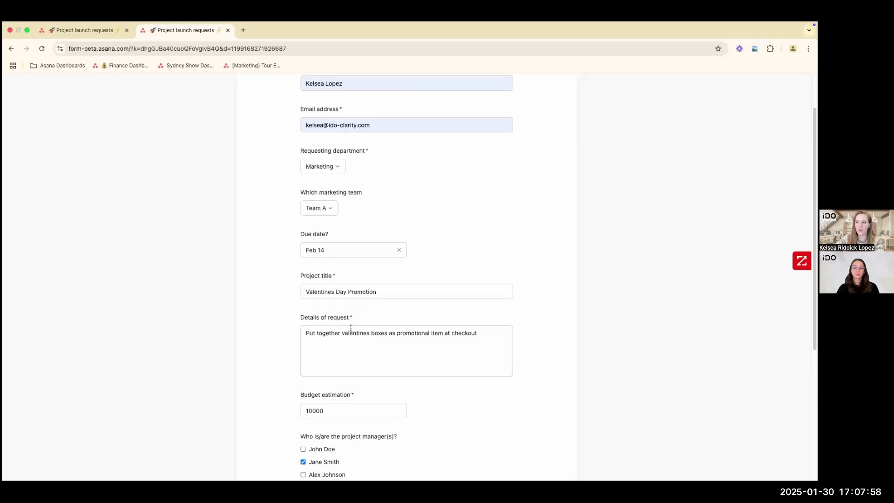
drag(300, 316, 351, 320)
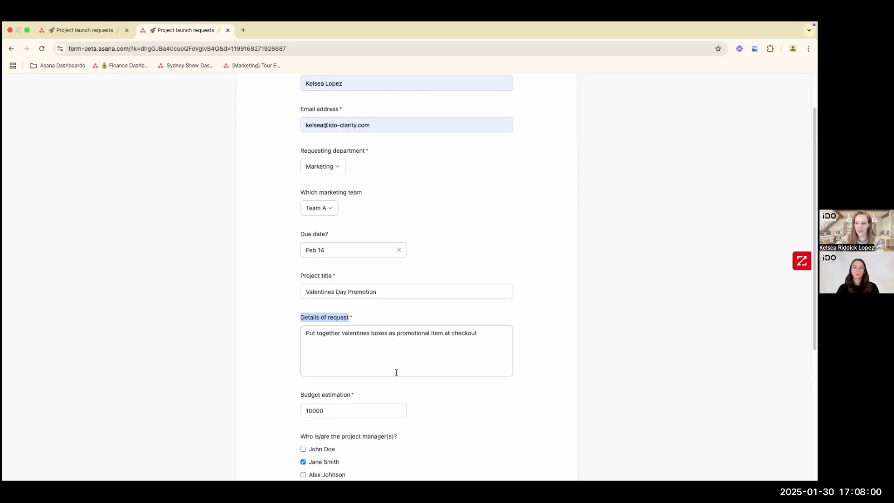
scroll(396, 371, down, 2)
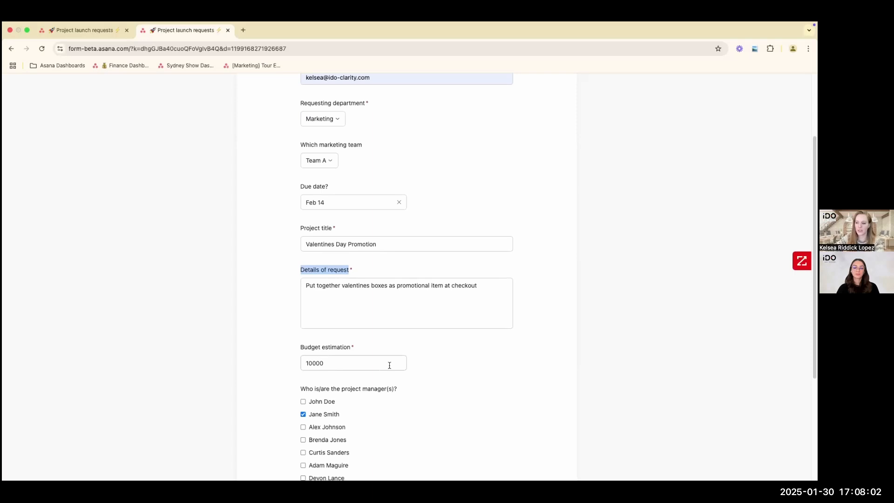
scroll(381, 366, down, 2)
scroll(326, 408, down, 5)
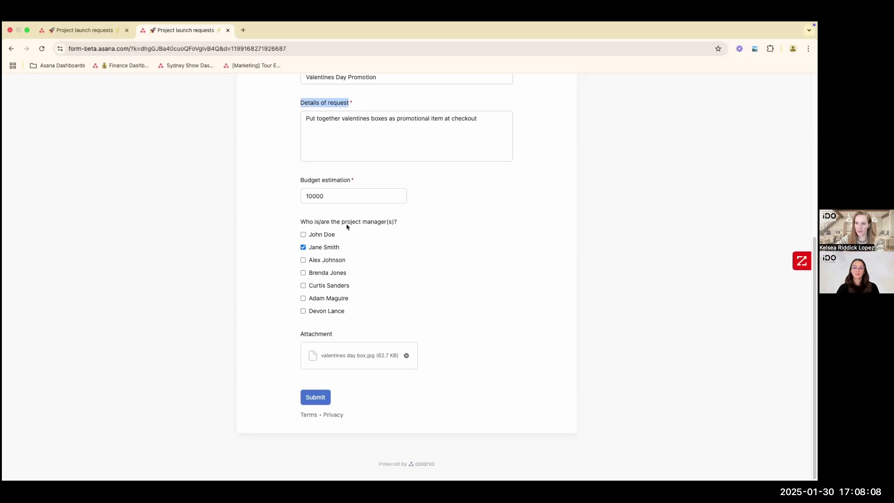
drag(352, 180, 355, 181)
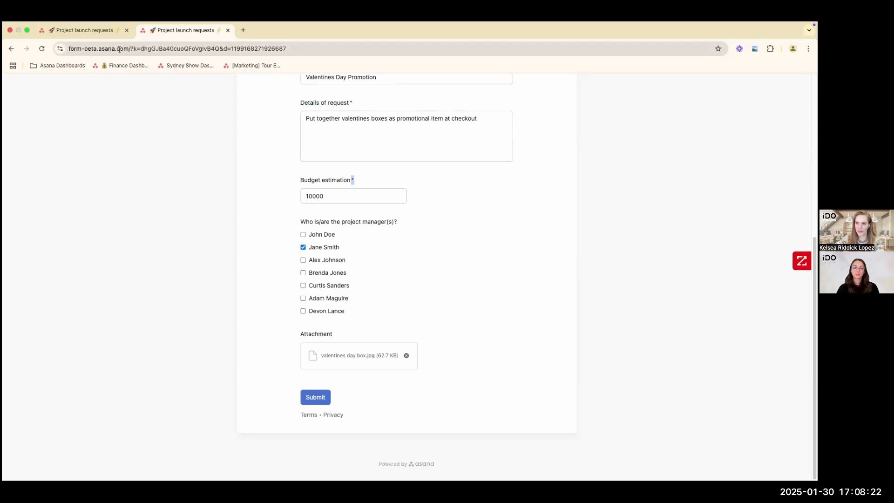
- Submit the project launch request and locate the Valentines Day Promotion task in the Project launch requests project
click(317, 398)
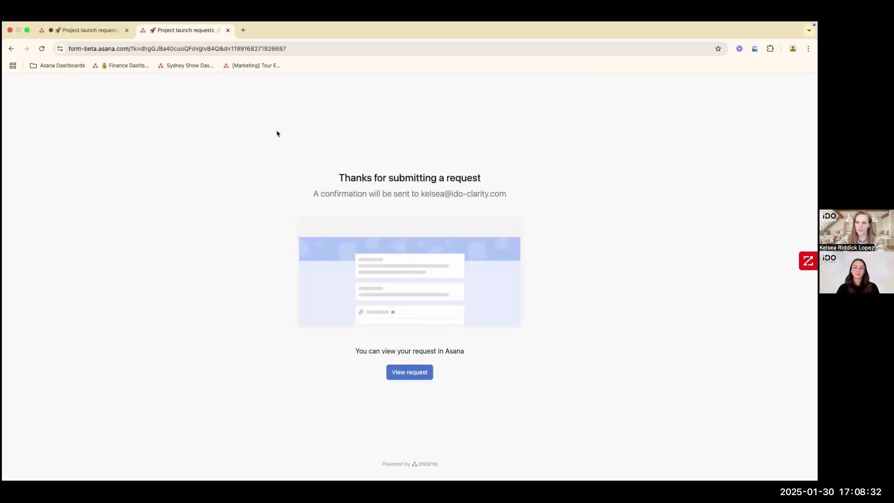
click(98, 34)
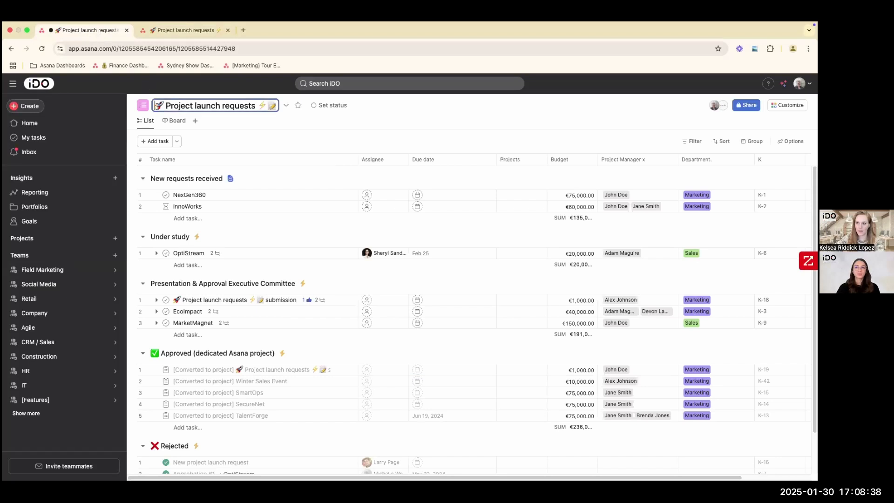
drag(156, 106, 274, 107)
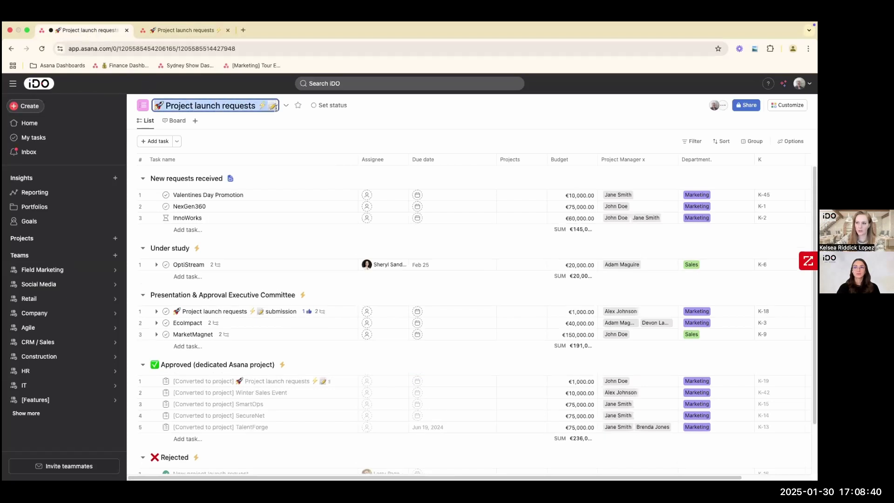
drag(173, 195, 246, 202)
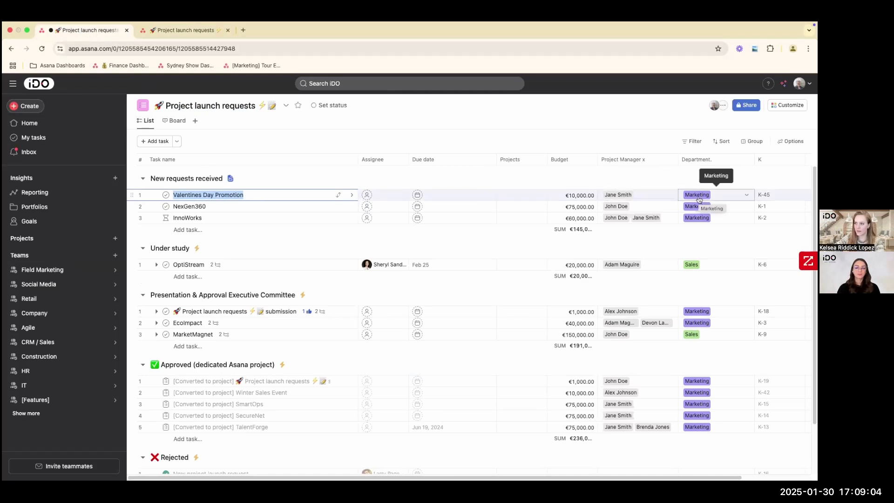
- Open the Valentines Day Promotion task, review its submitted description and preview the attached valentines day box.jpg, and close the task details
click(349, 197)
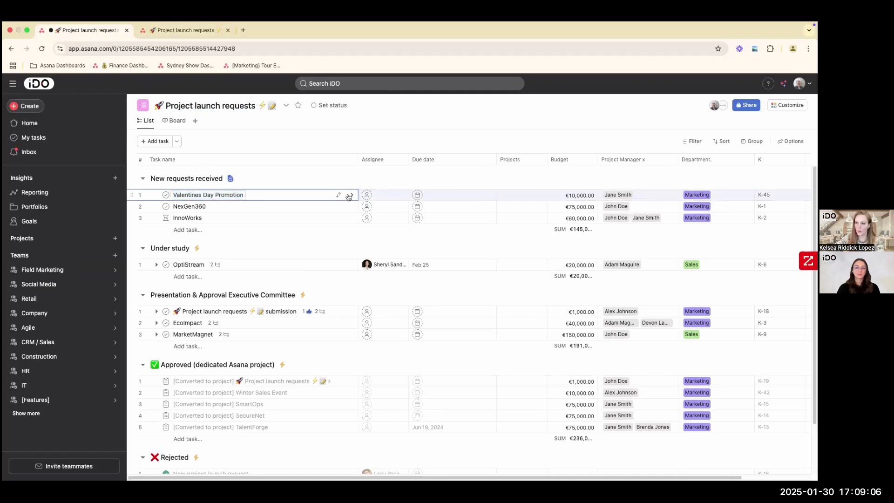
scroll(607, 263, down, 5)
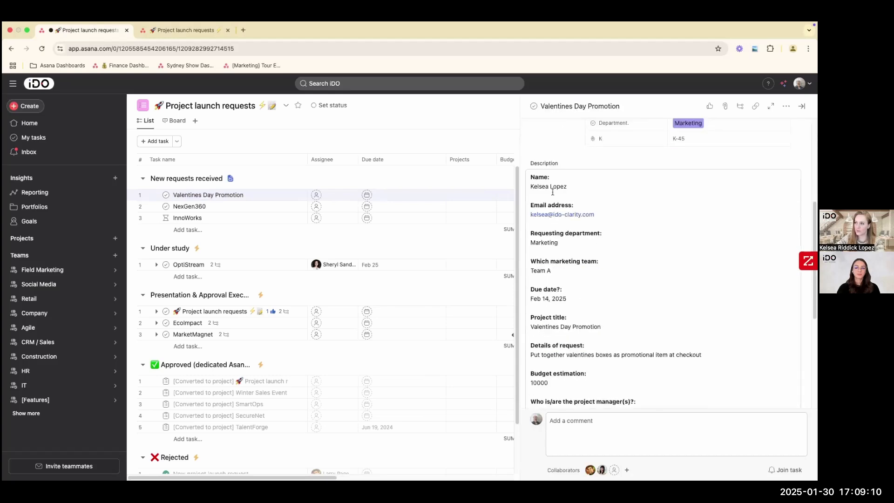
scroll(591, 300, down, 3)
scroll(592, 301, down, 2)
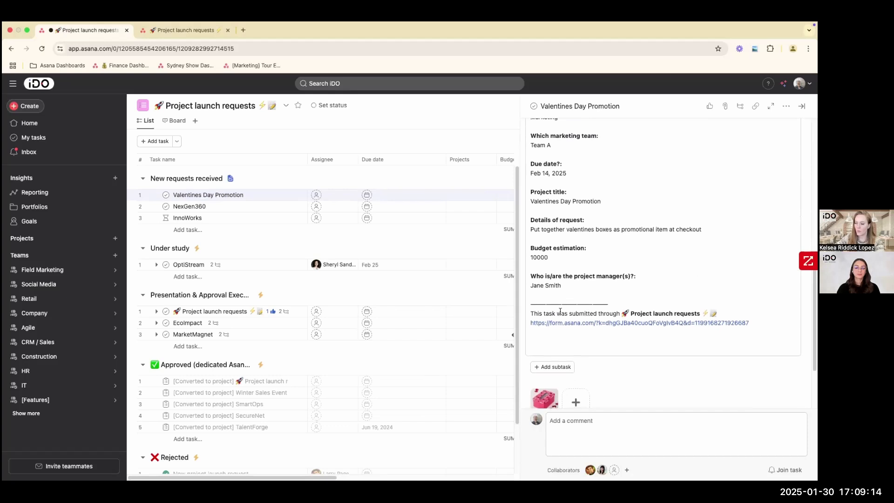
scroll(585, 310, down, 1)
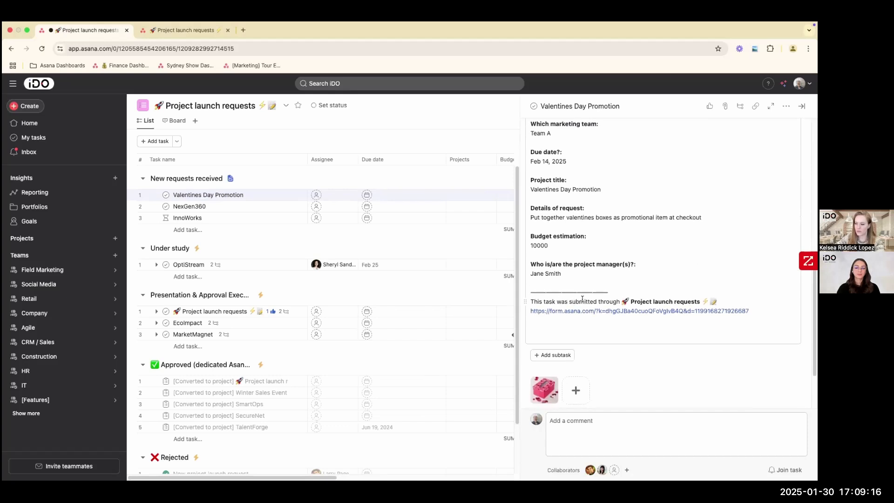
scroll(582, 300, down, 3)
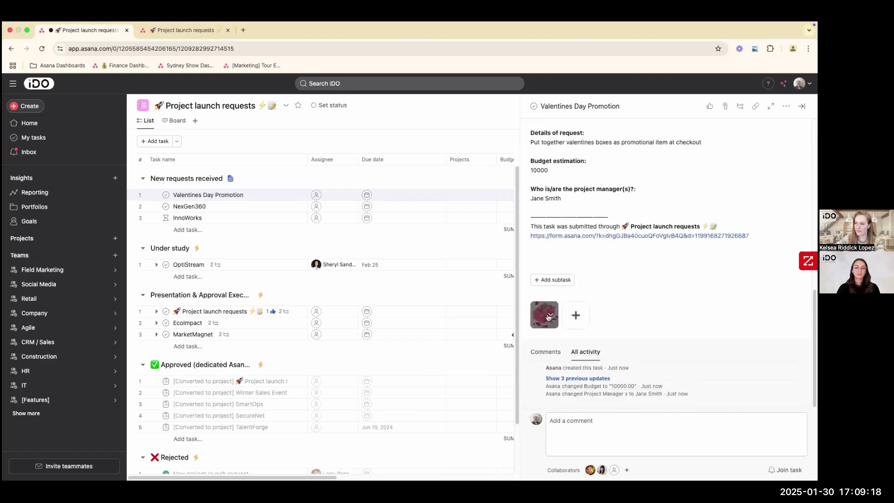
click(549, 317)
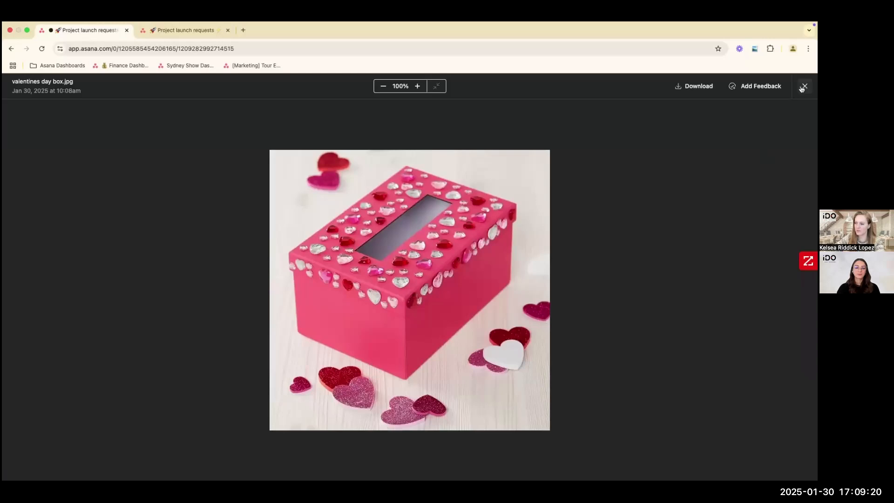
click(804, 87)
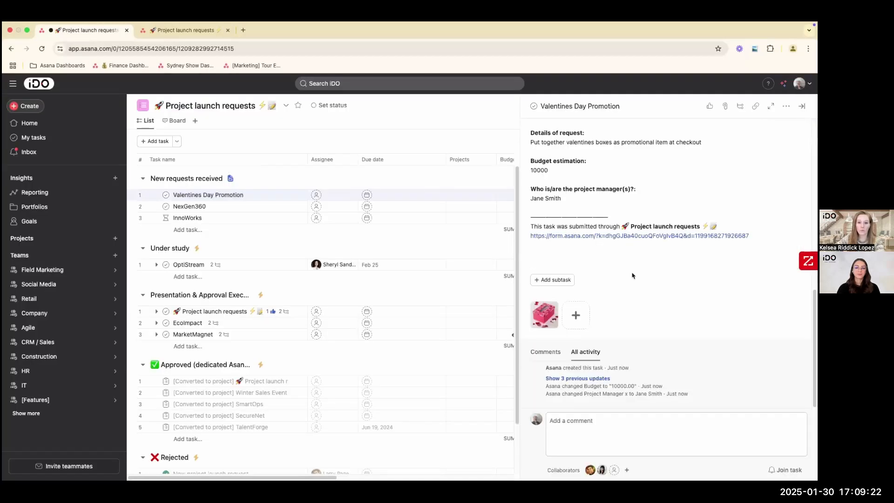
scroll(643, 289, up, 5)
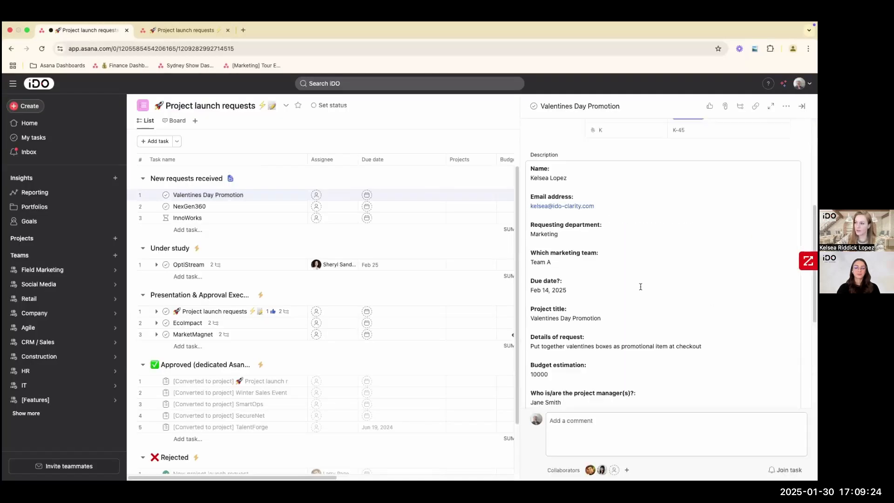
click(802, 106)
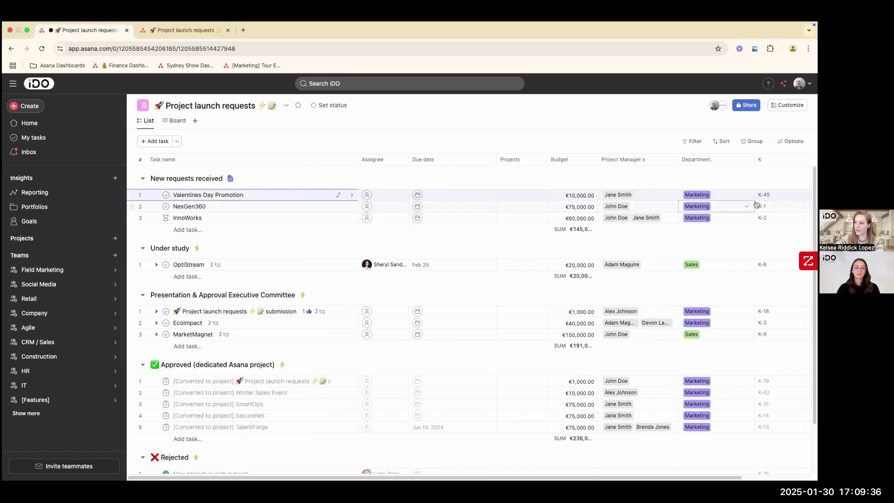
- Move the Valentines Day Promotion task from New requests received to the Under study section
click(338, 196)
click(305, 243)
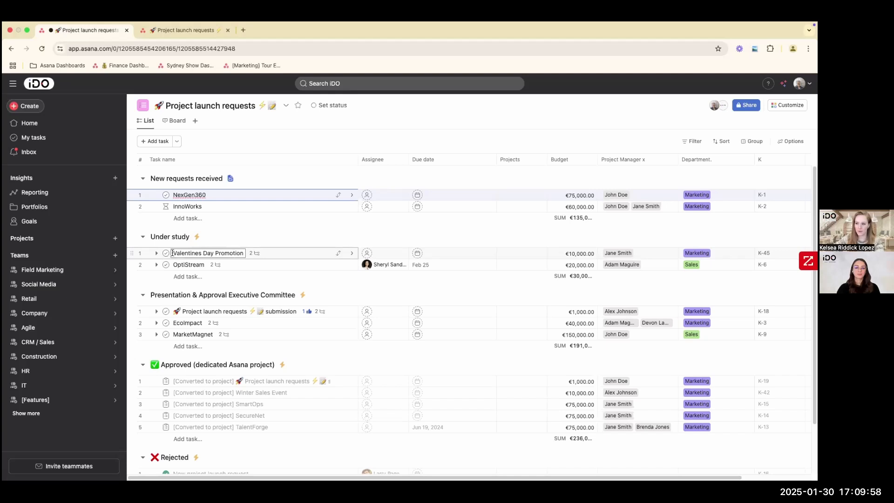
drag(171, 254, 244, 255)
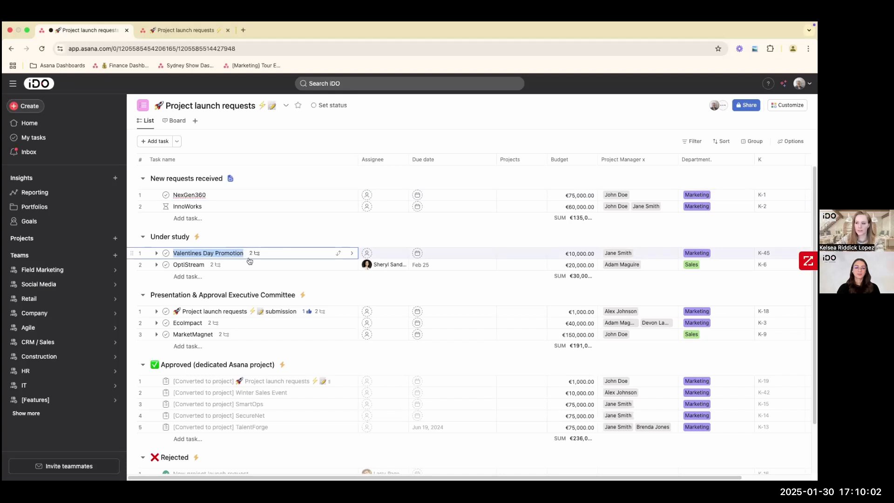
- Move the Valentines Day Promotion task to the Approved (dedicated Asana project) section and expand the running rule's details
click(339, 256)
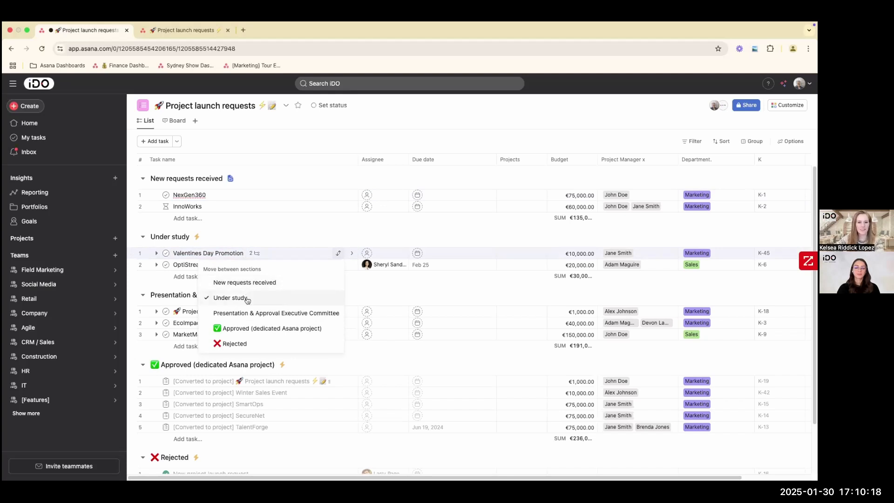
click(258, 330)
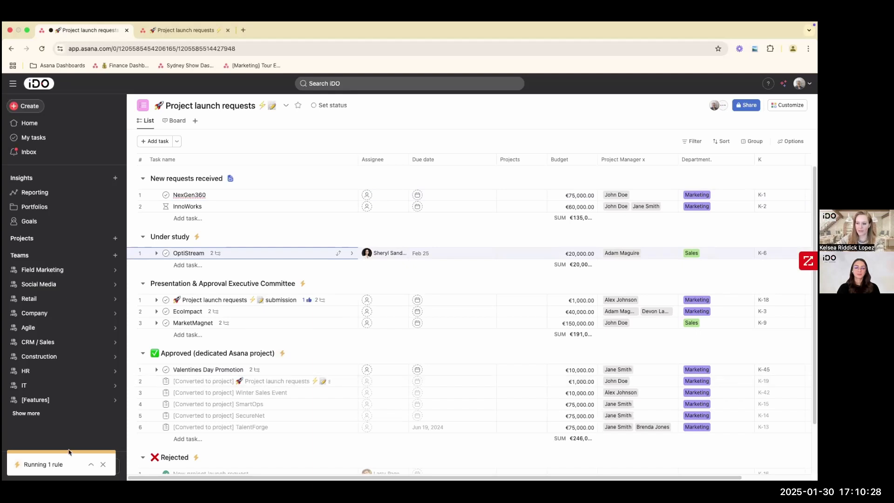
click(91, 465)
drag(33, 467, 106, 470)
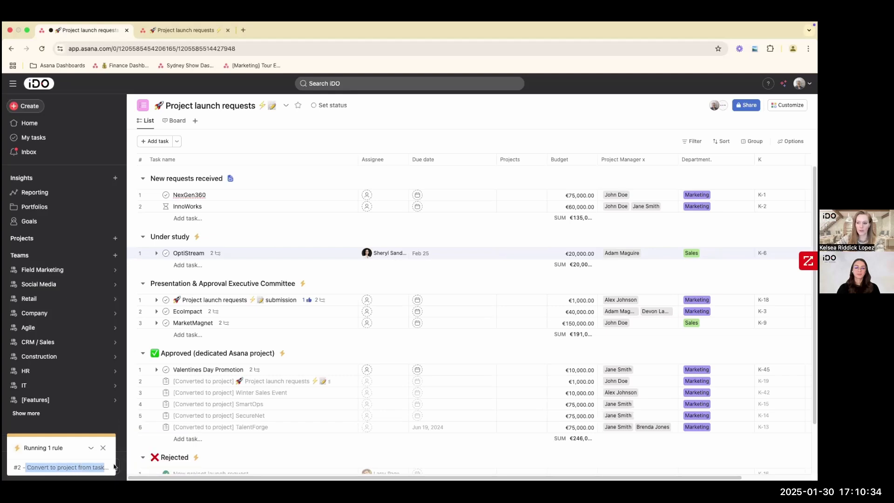
- Open the converted Winter Sales Event task in the Approved section and go to its linked project
click(211, 369)
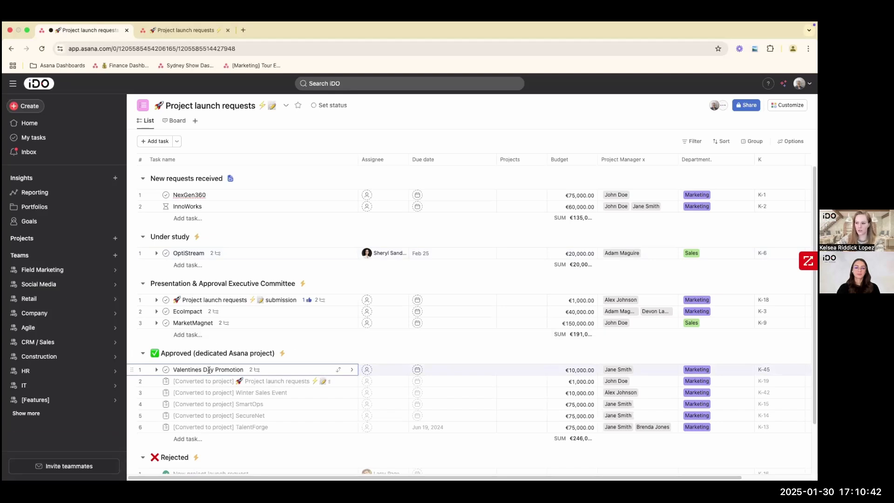
drag(174, 393, 289, 395)
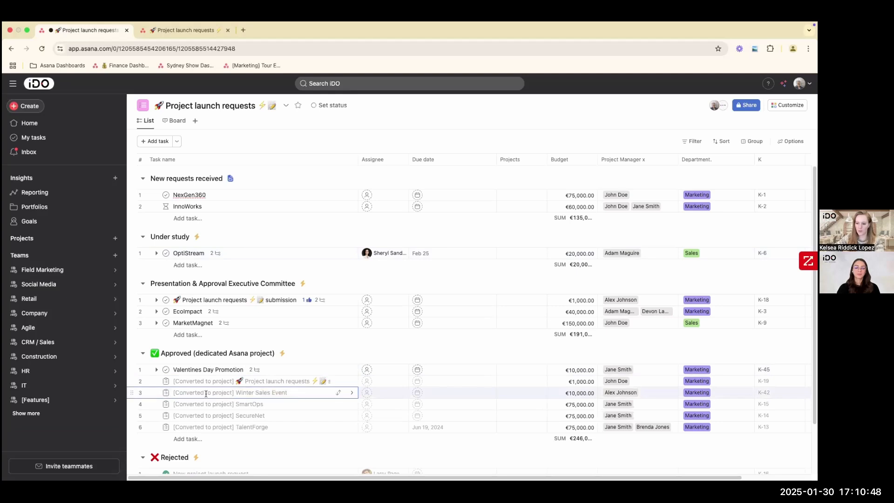
drag(173, 393, 234, 394)
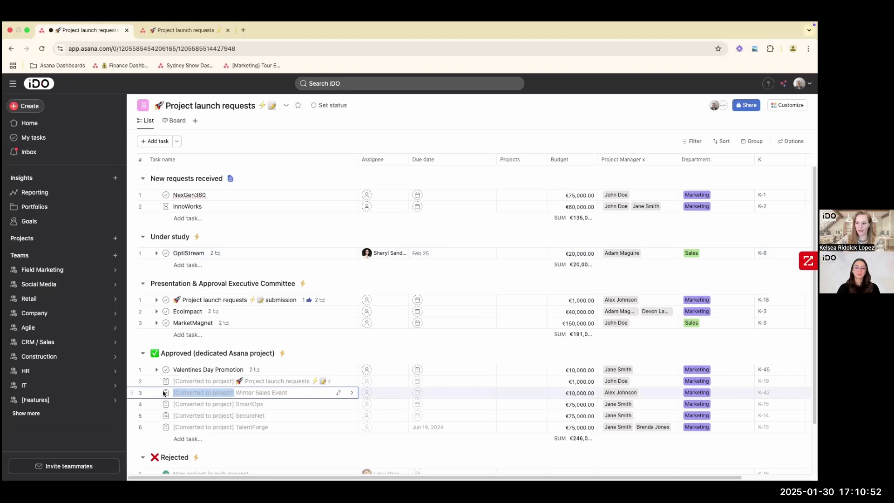
click(303, 394)
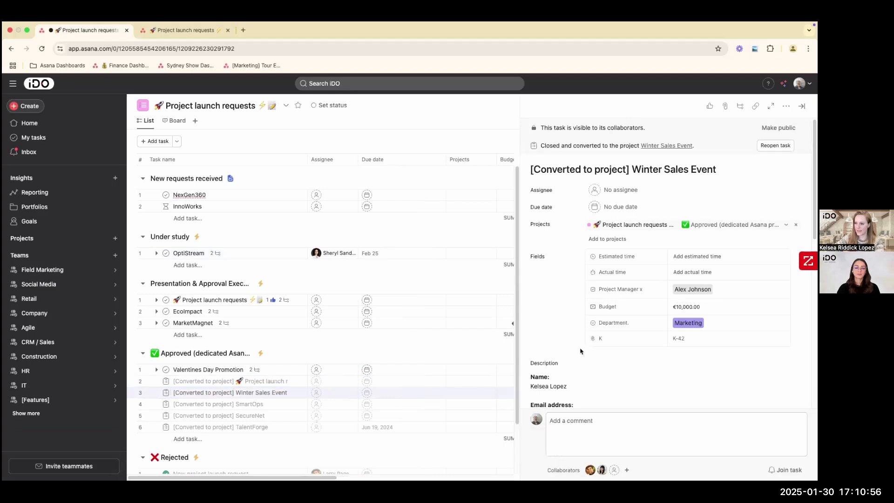
drag(547, 146, 619, 152)
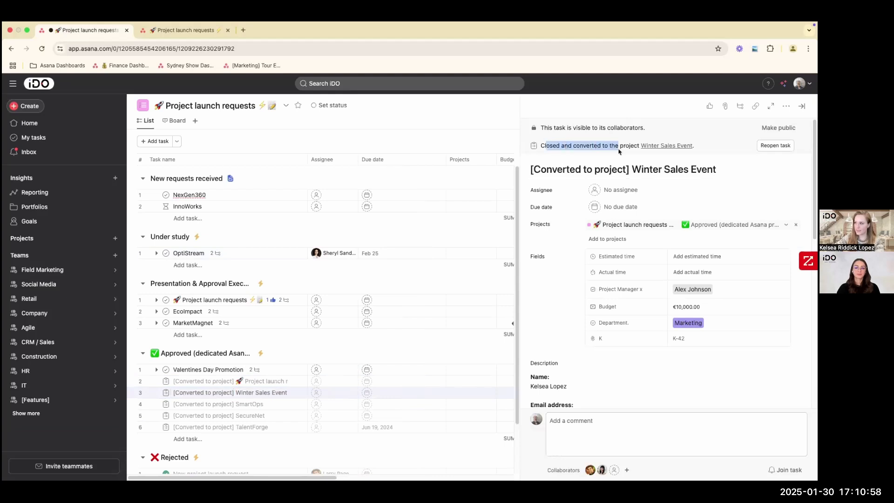
click(655, 148)
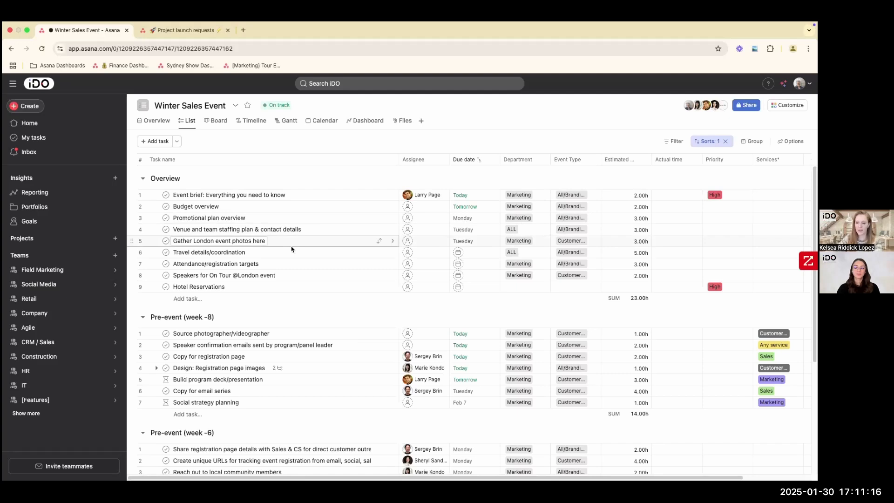
- Review the Winter Sales Event task list from Overview through the Pre-event sections, checking assignees, due dates and estimated time
scroll(298, 264, down, 3)
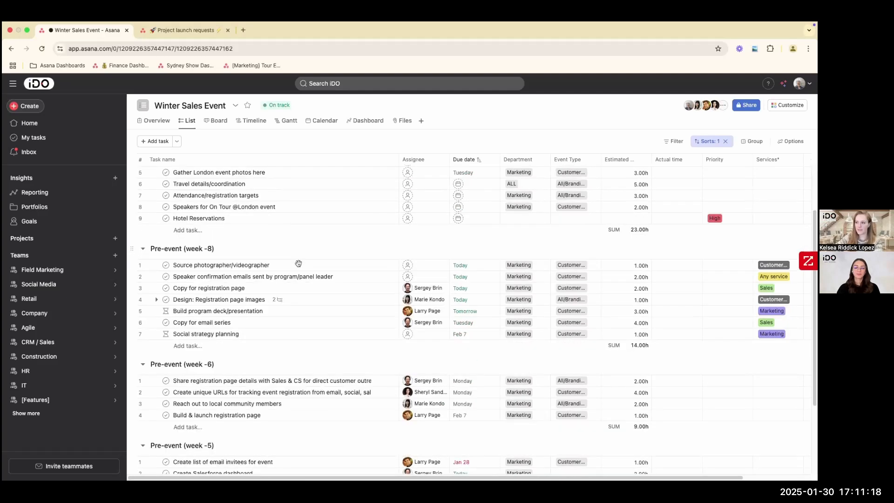
scroll(433, 326, down, 2)
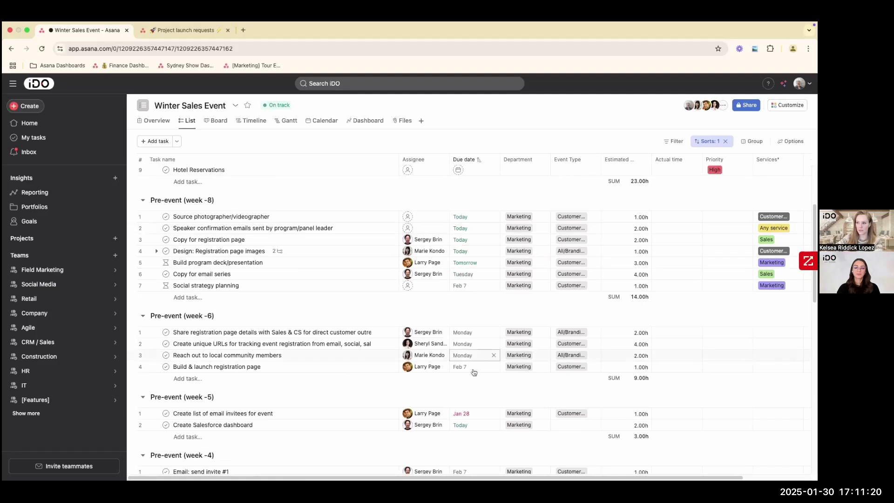
scroll(474, 373, down, 3)
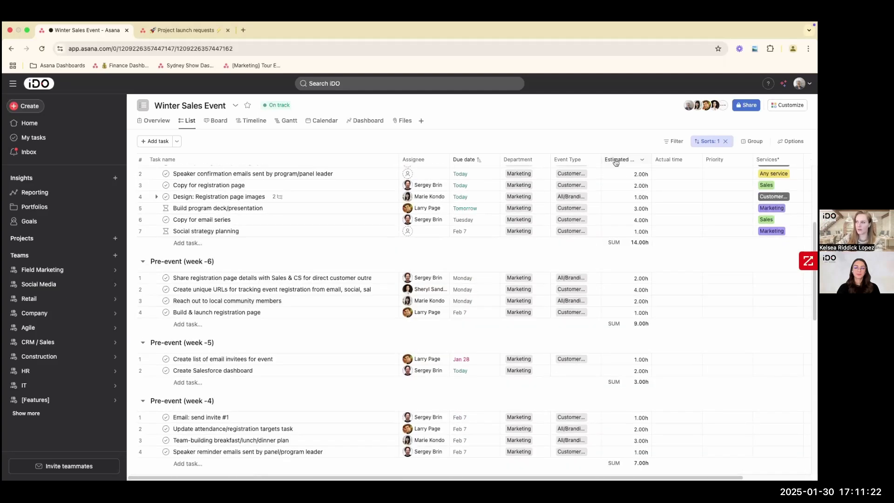
scroll(623, 347, up, 7)
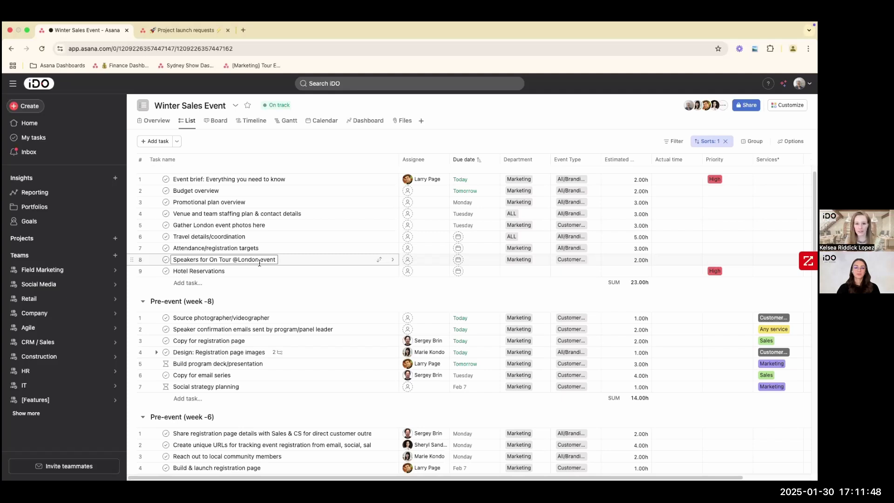
scroll(262, 261, down, 1)
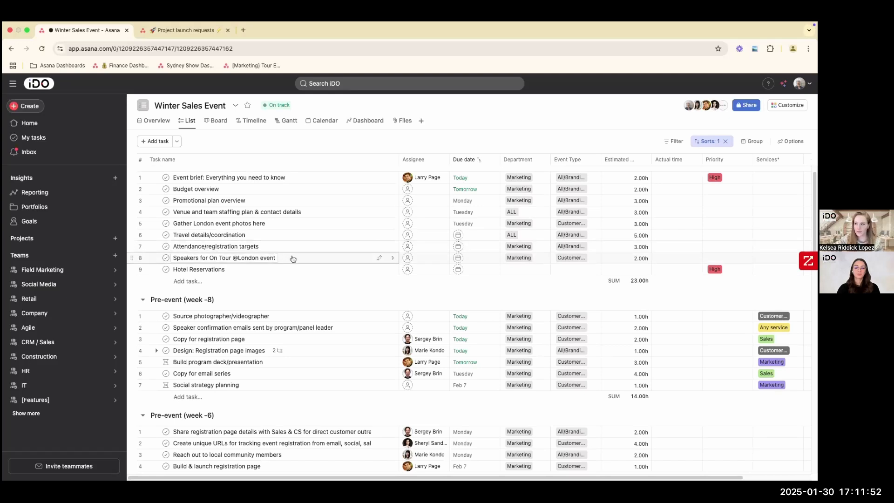
scroll(292, 259, down, 5)
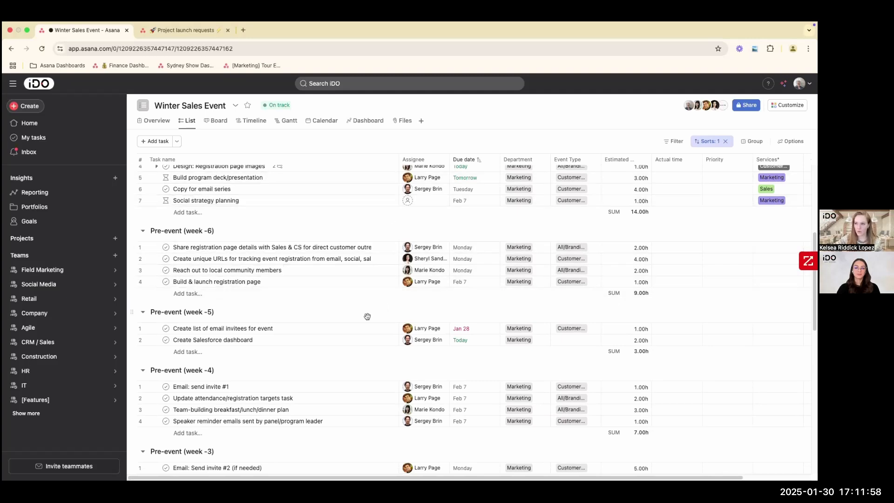
scroll(334, 318, down, 2)
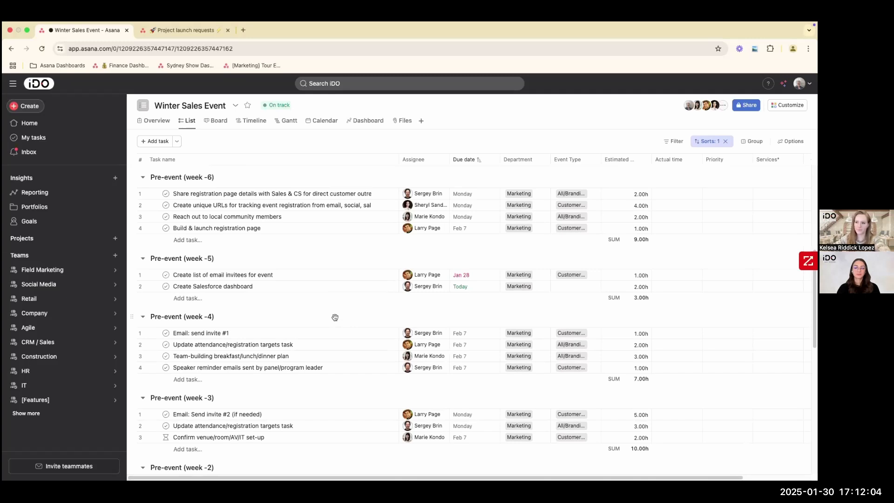
key(ctrl+Left)
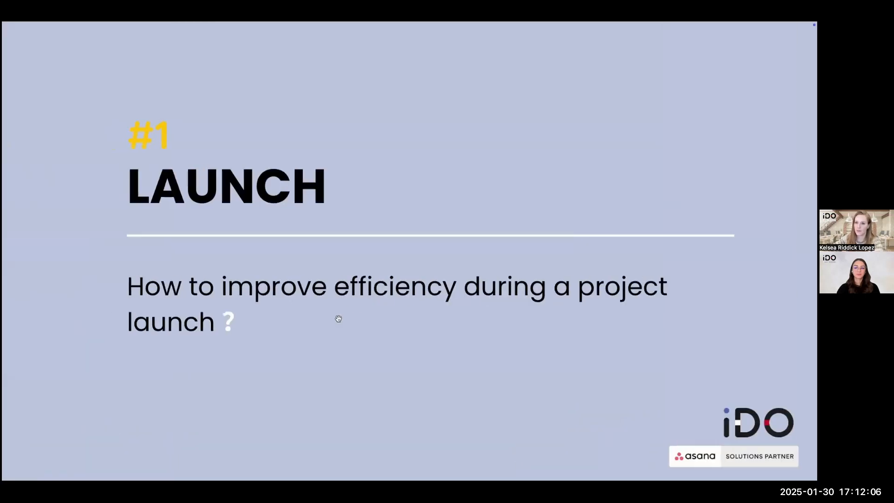
click(514, 331)
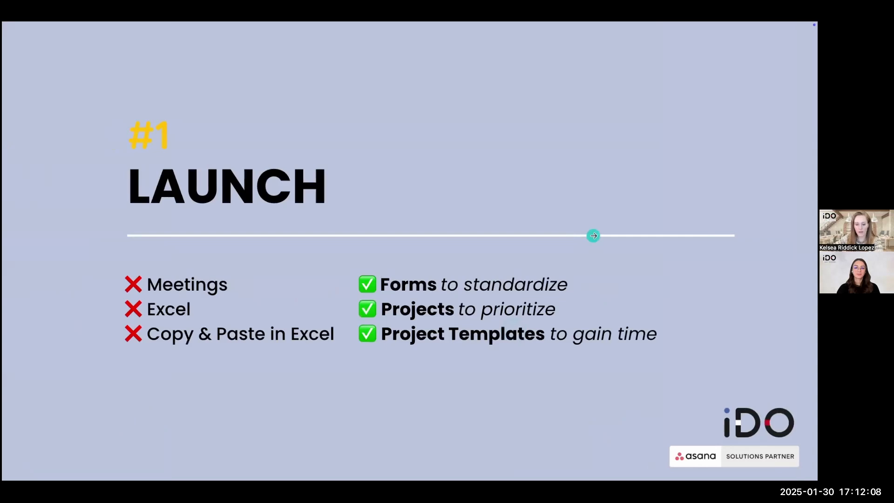
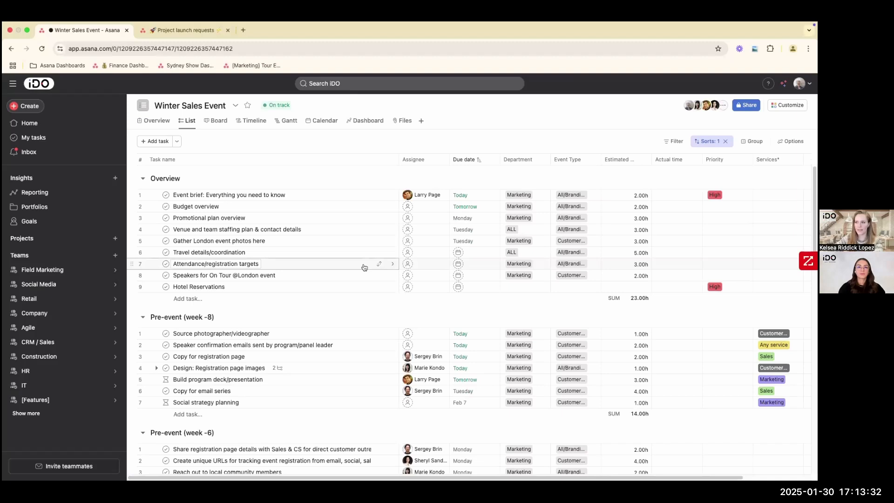
- Look through the Winter Sales Event task list from the Overview section down to Pre-event (week -4)
scroll(341, 324, down, 1)
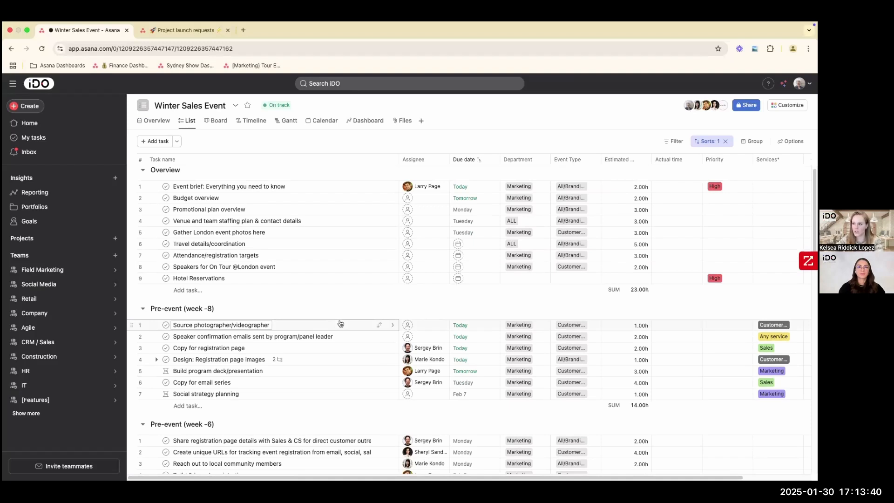
scroll(342, 323, down, 2)
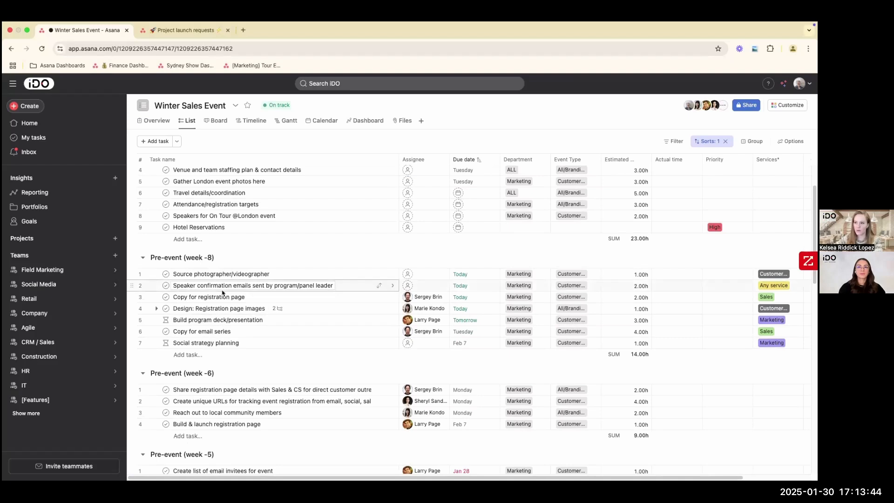
scroll(184, 258, down, 1)
scroll(196, 298, down, 2)
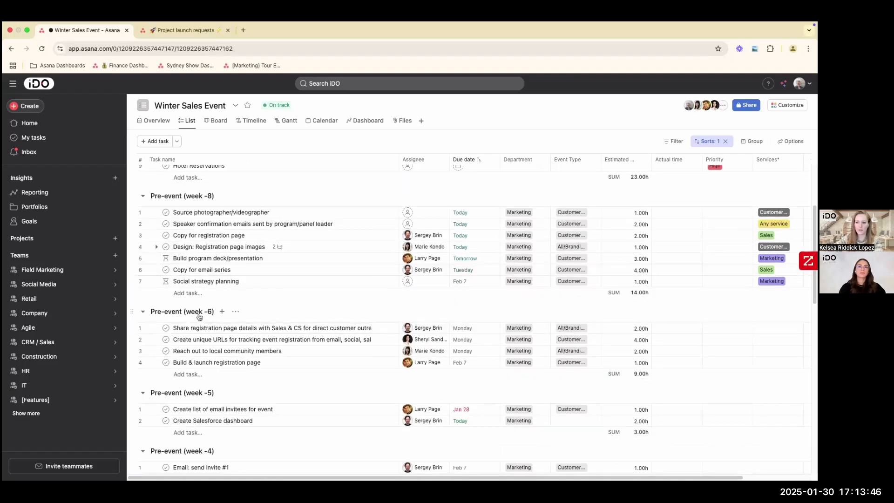
scroll(199, 317, down, 1)
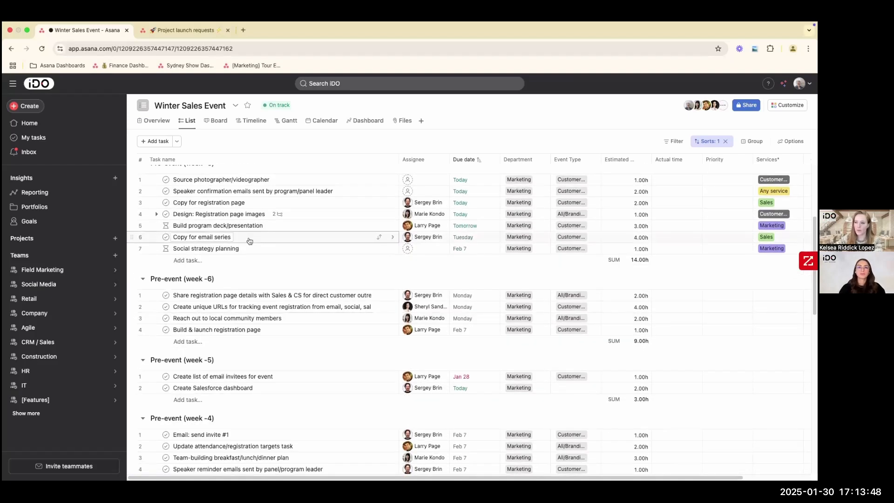
- On the project timeline, make Build & launch registration page dependent on Reach out to local community members
click(250, 122)
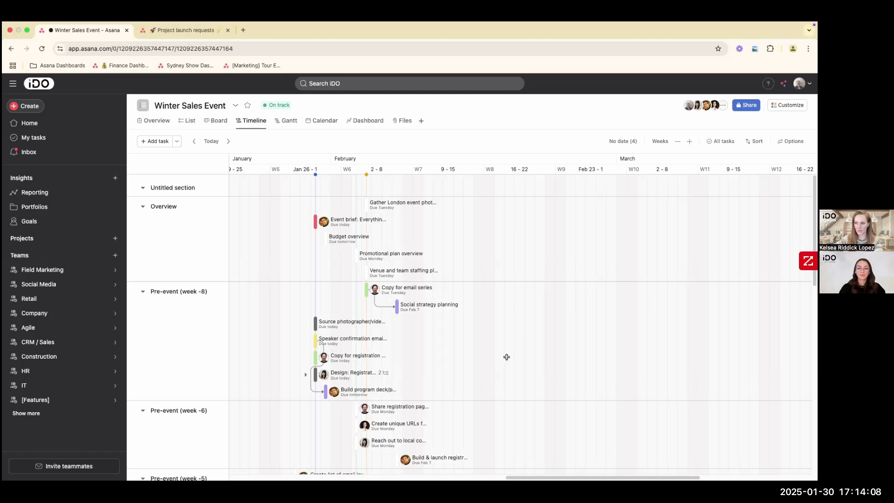
scroll(504, 359, down, 2)
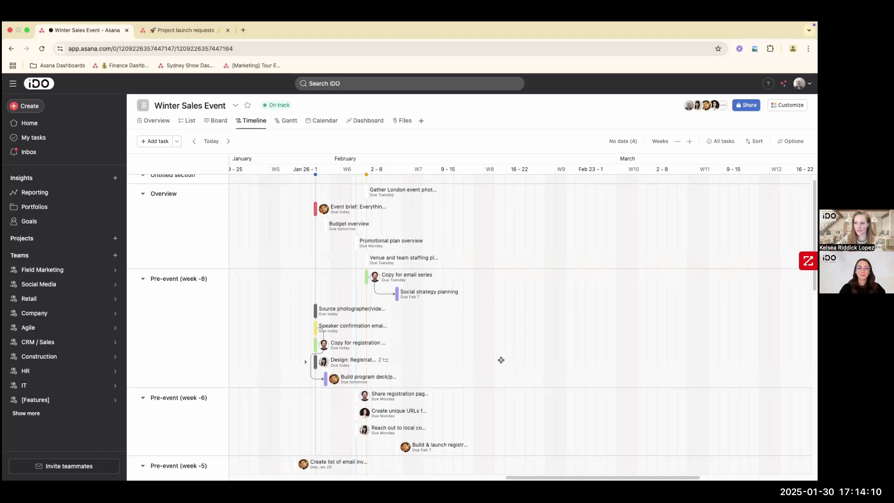
scroll(501, 360, down, 1)
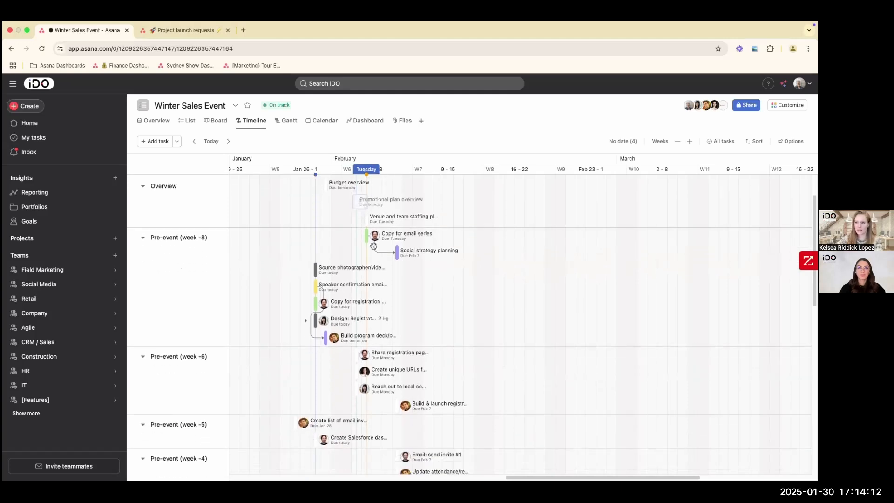
scroll(462, 313, down, 3)
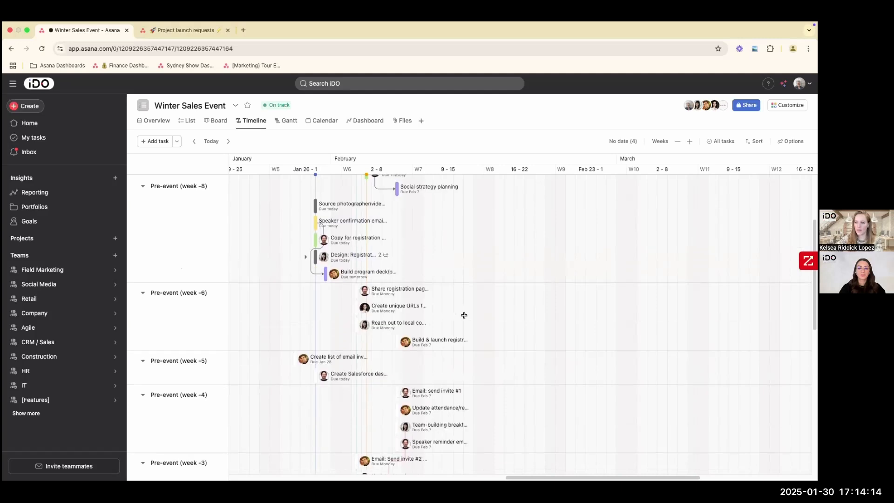
drag(365, 335, 403, 344)
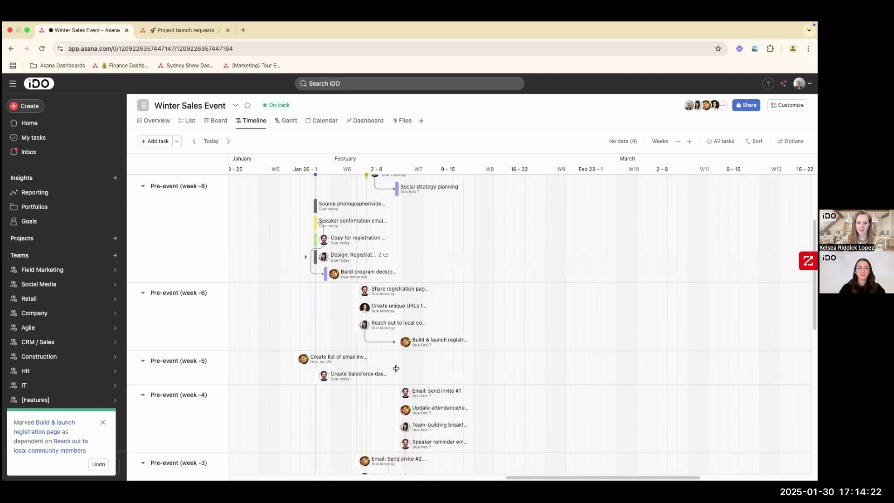
scroll(376, 324, up, 1)
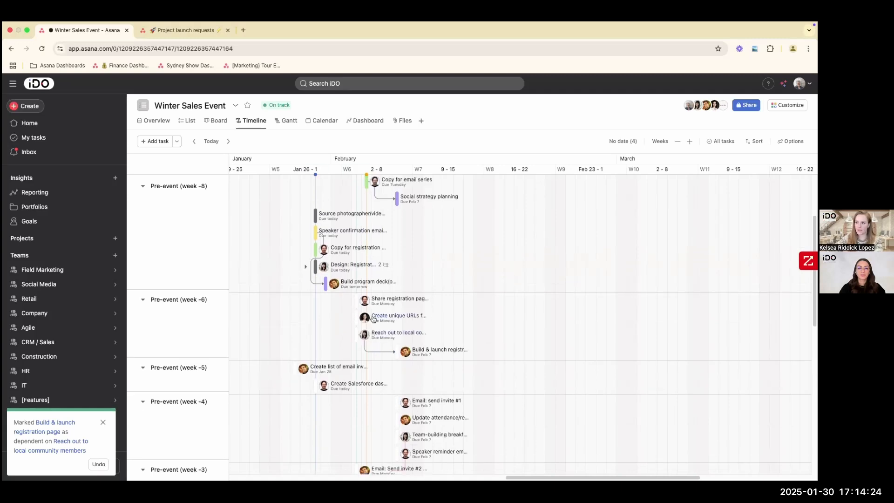
- In the Gantt view, widen the task list area and set Confirm venue/room/AV/IT set-up to run from 02/07/25 to 02/11/25
click(289, 122)
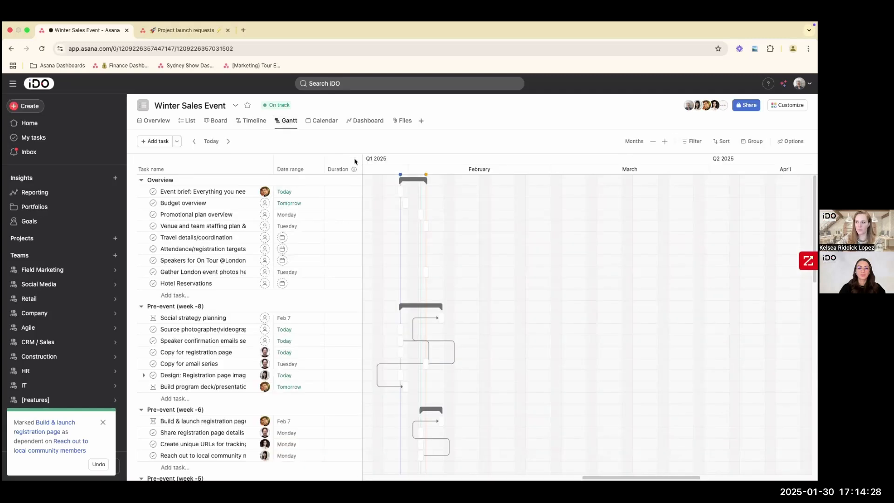
drag(364, 160, 439, 160)
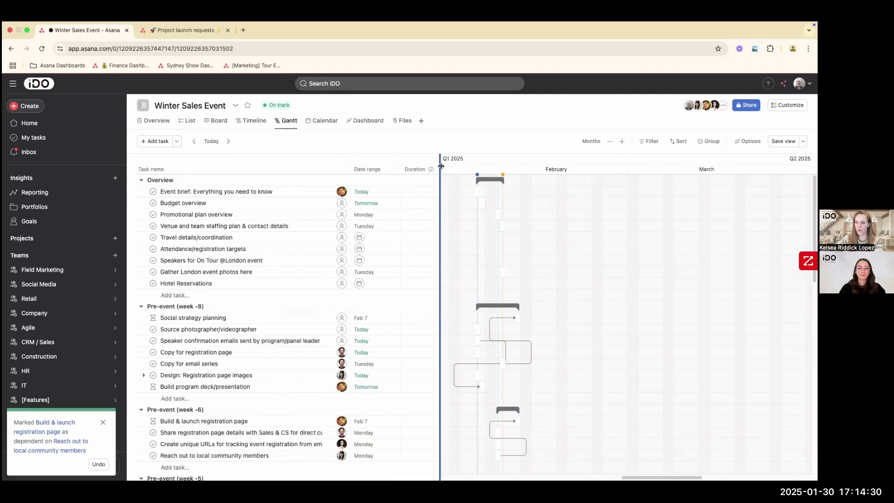
scroll(479, 323, down, 10)
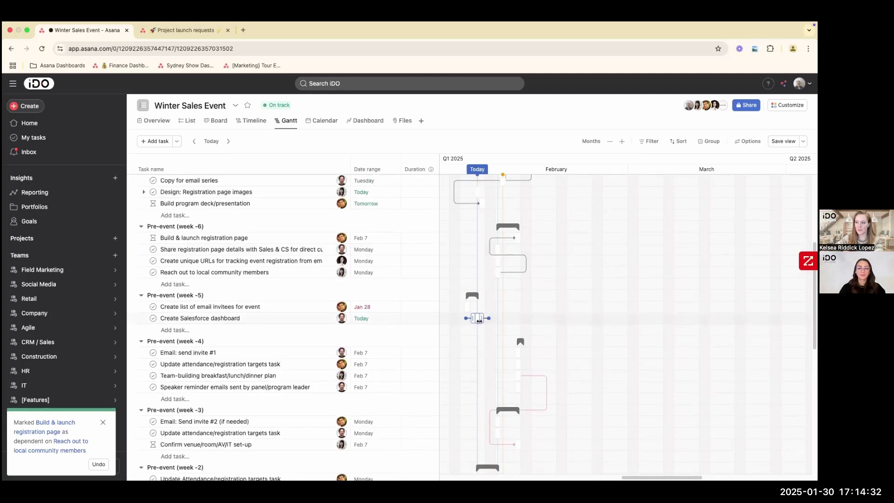
scroll(479, 323, down, 1)
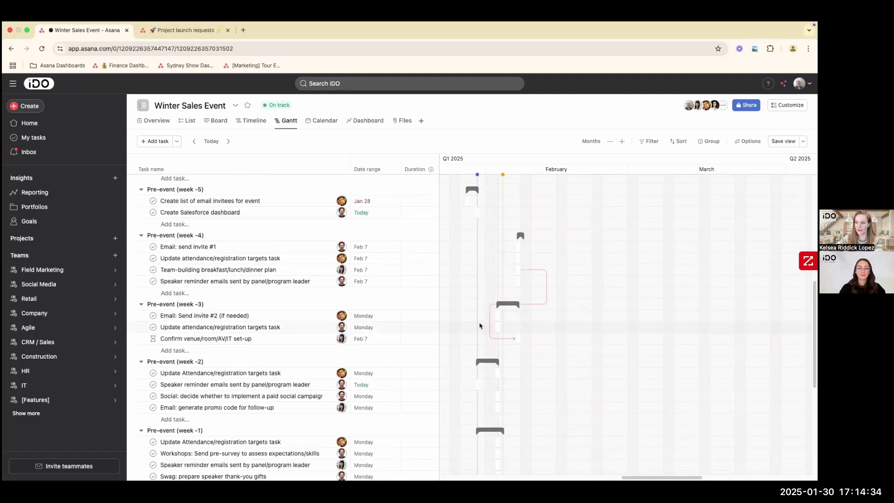
click(364, 339)
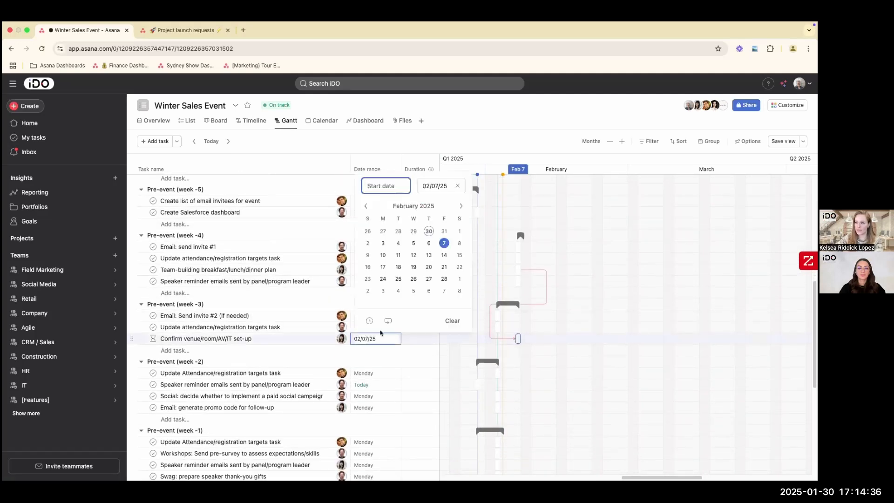
click(399, 256)
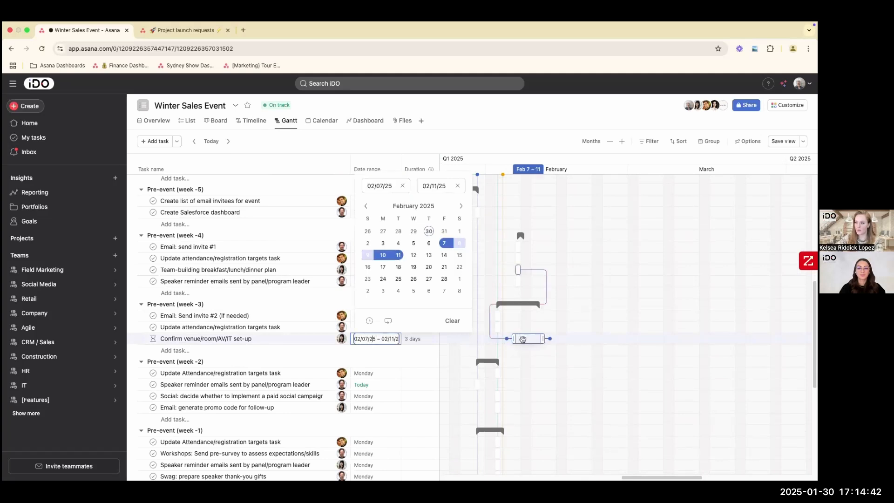
click(525, 108)
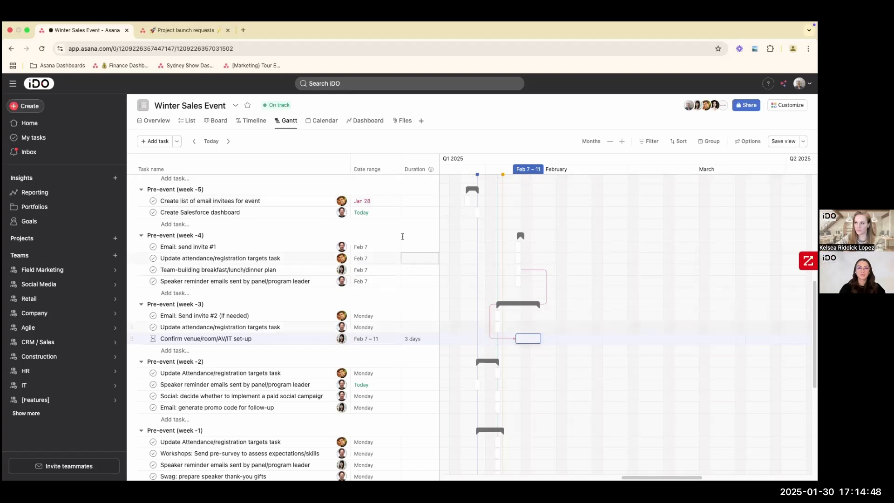
- View the project calendar by months across February and March 2025, and look at the project's board layout
click(318, 122)
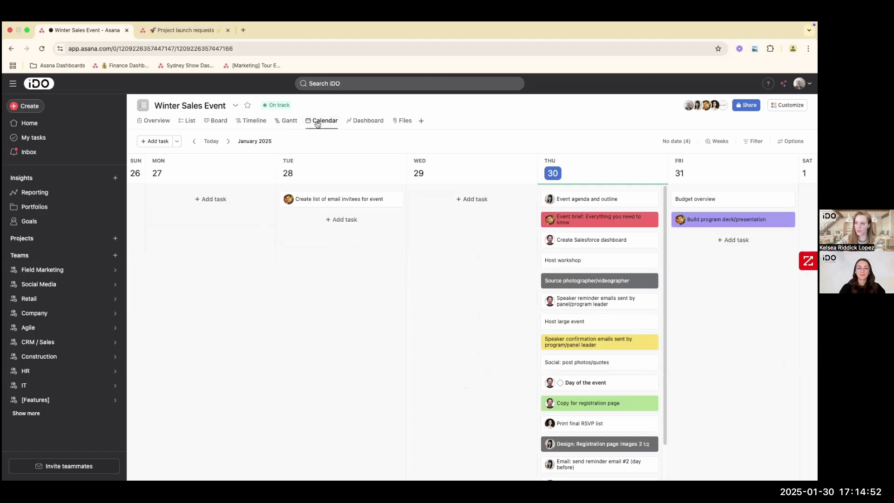
click(717, 142)
click(720, 172)
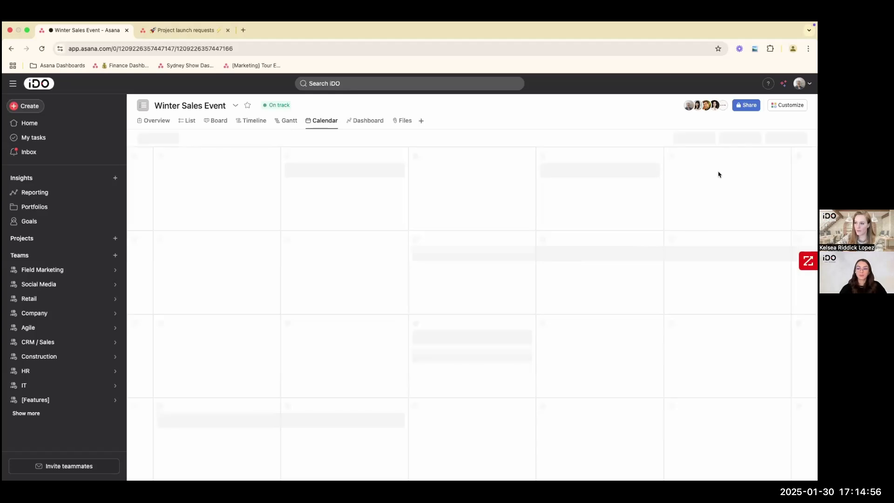
scroll(465, 341, down, 10)
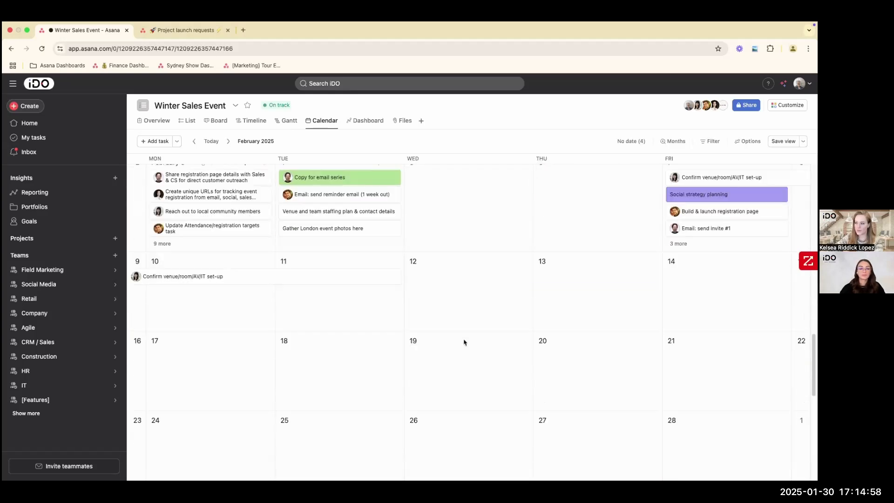
scroll(464, 342, down, 5)
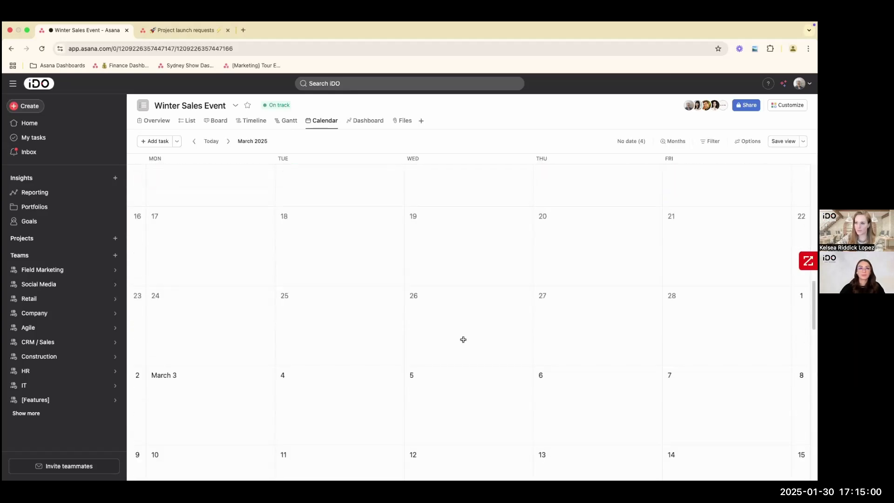
scroll(463, 339, up, 2)
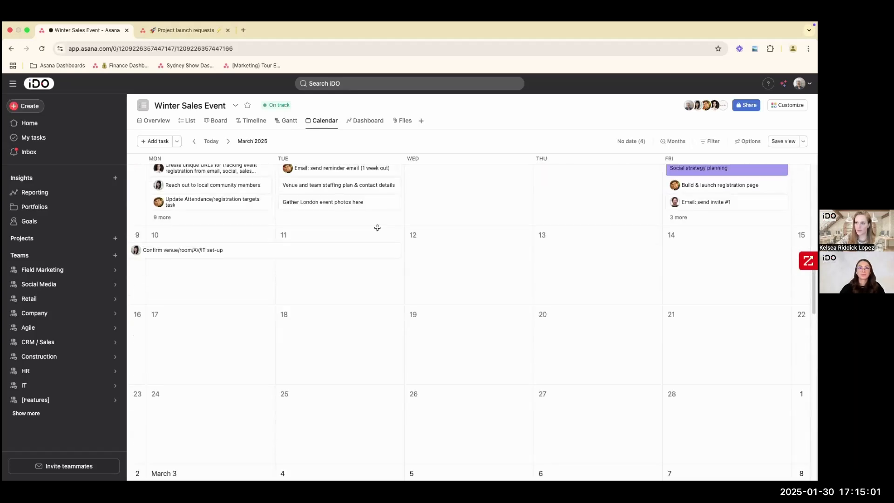
click(214, 122)
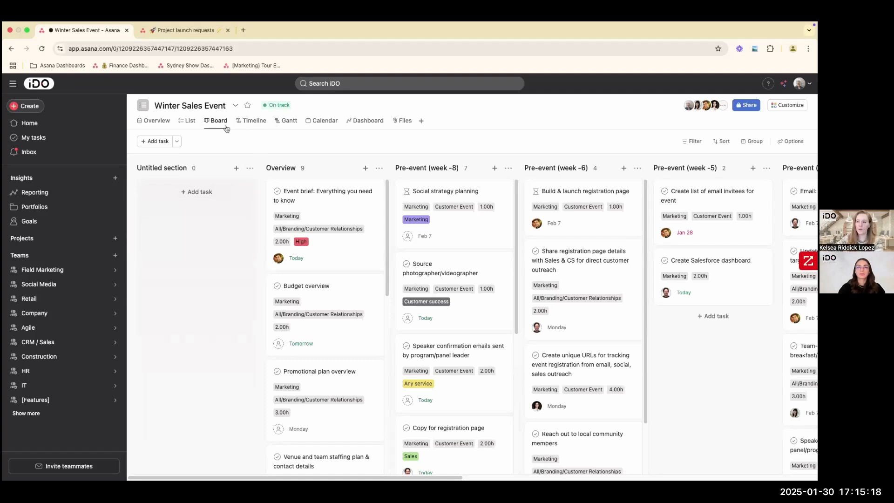
- Group the Winter Sales Event task list by assignee instead of by sections
click(190, 123)
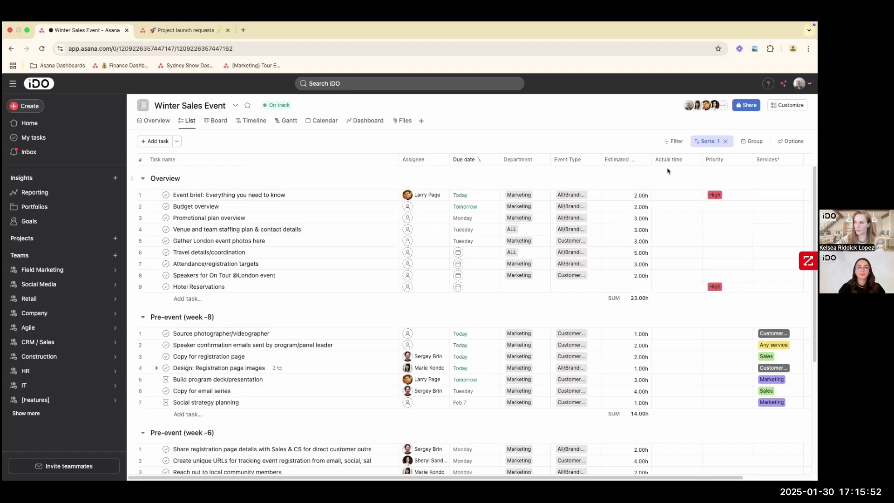
click(747, 143)
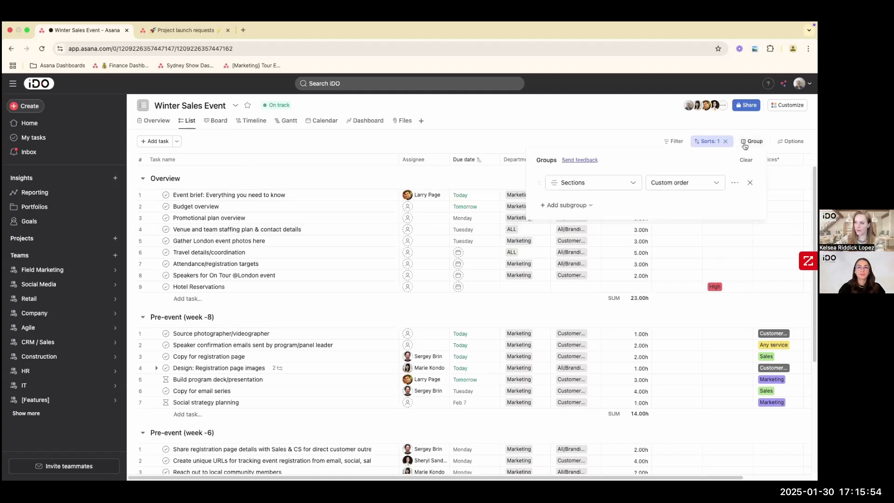
click(618, 184)
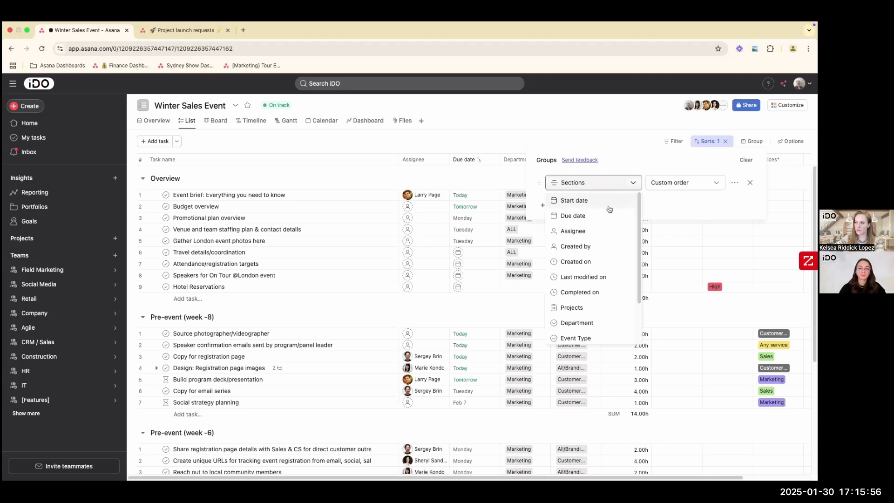
scroll(606, 280, down, 3)
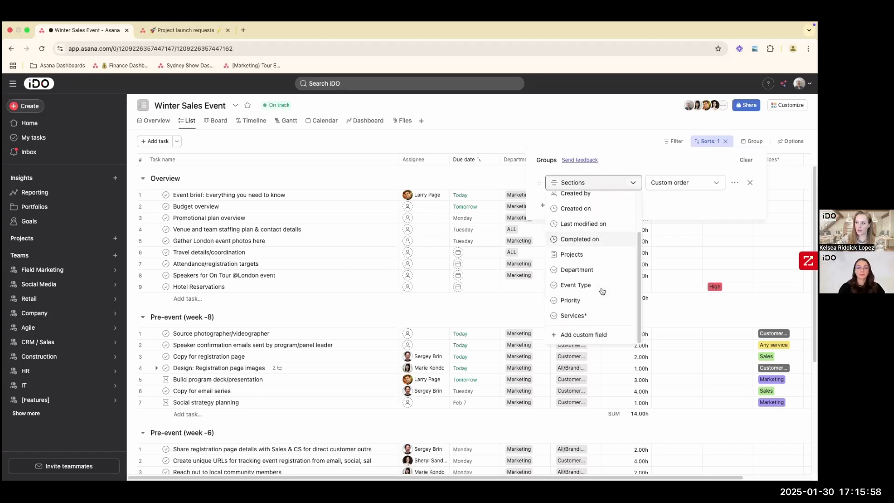
scroll(596, 261, up, 3)
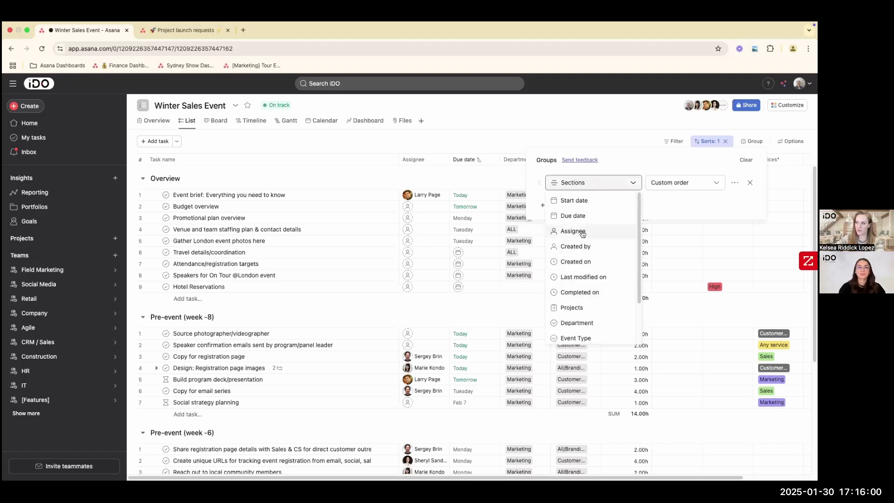
click(577, 231)
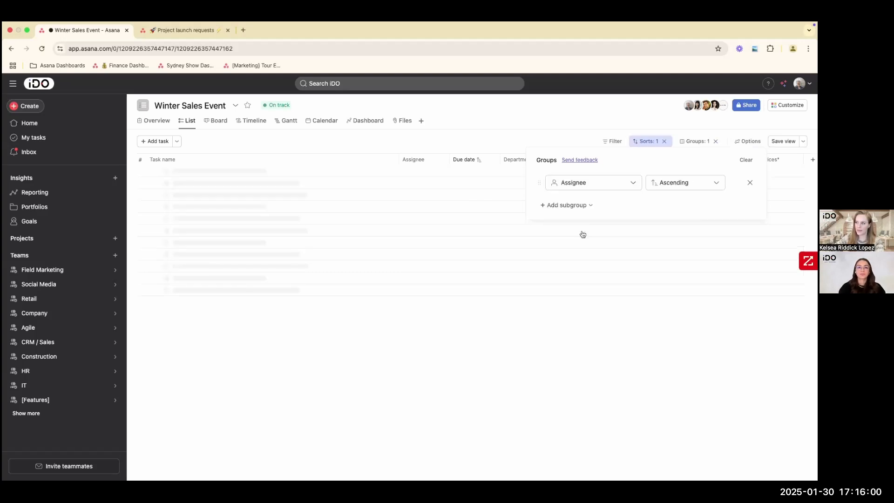
- Filter the assignee-grouped task list to show only tasks due next week
click(614, 141)
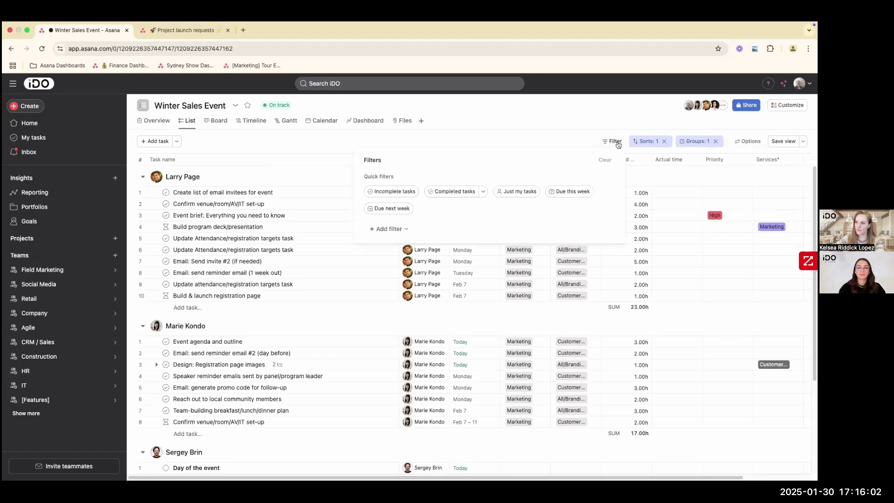
click(390, 209)
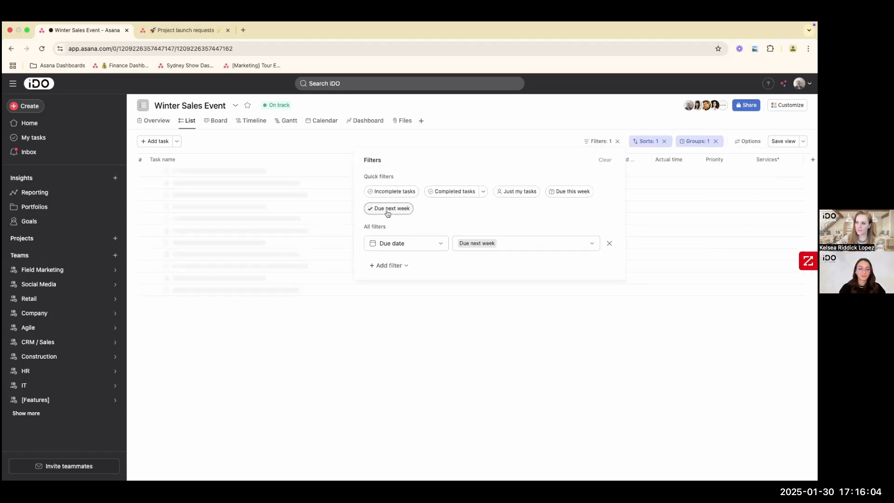
click(462, 126)
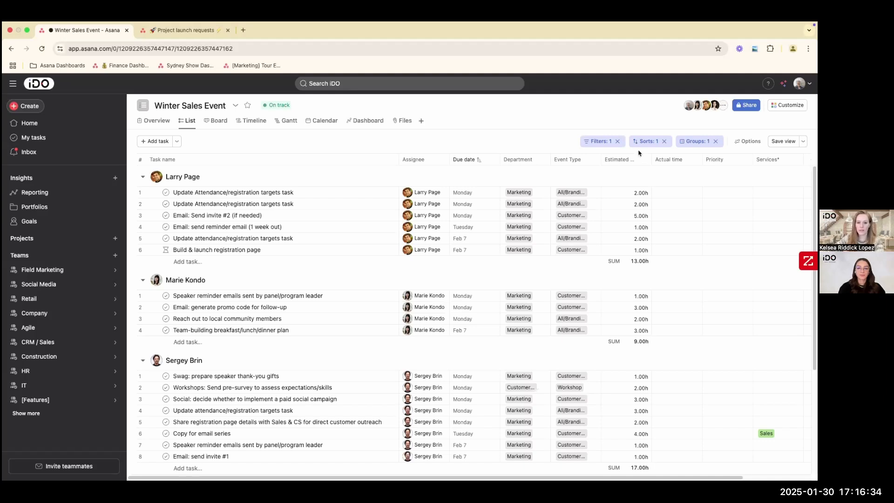
- Save the filtered, assignee-grouped list as a new view named Due Next Week and place it directly after Overview
click(804, 142)
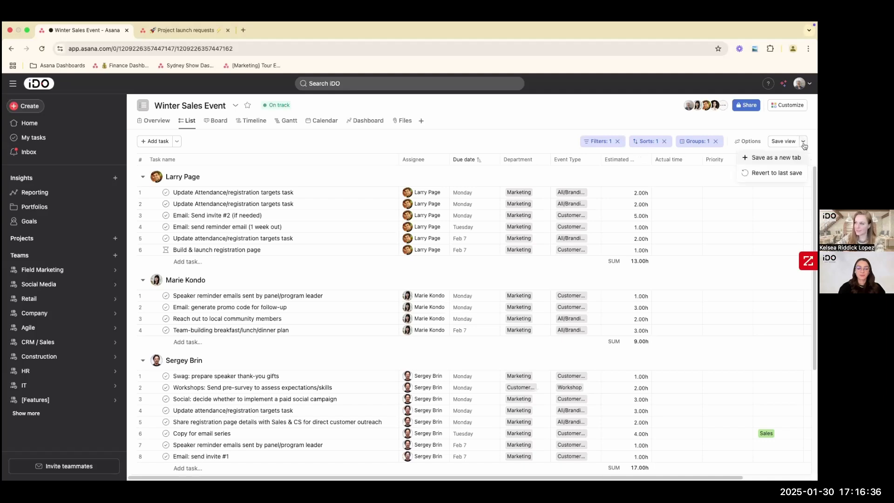
click(795, 161)
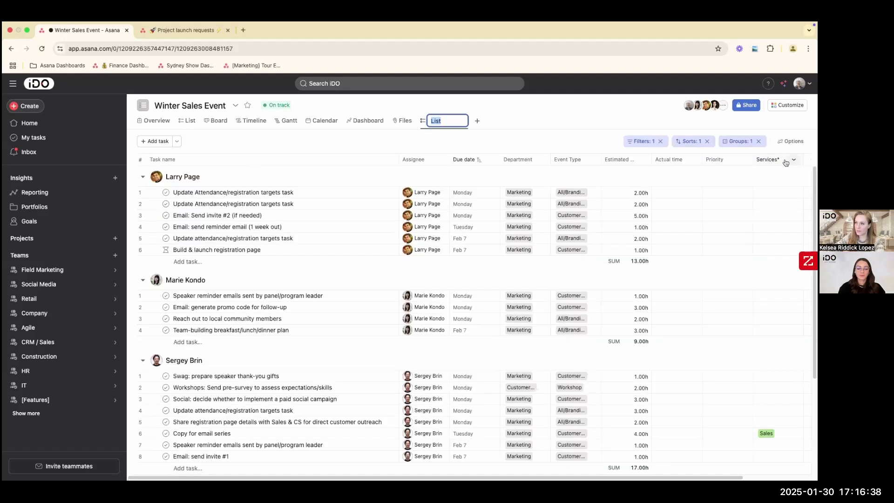
text(Due )
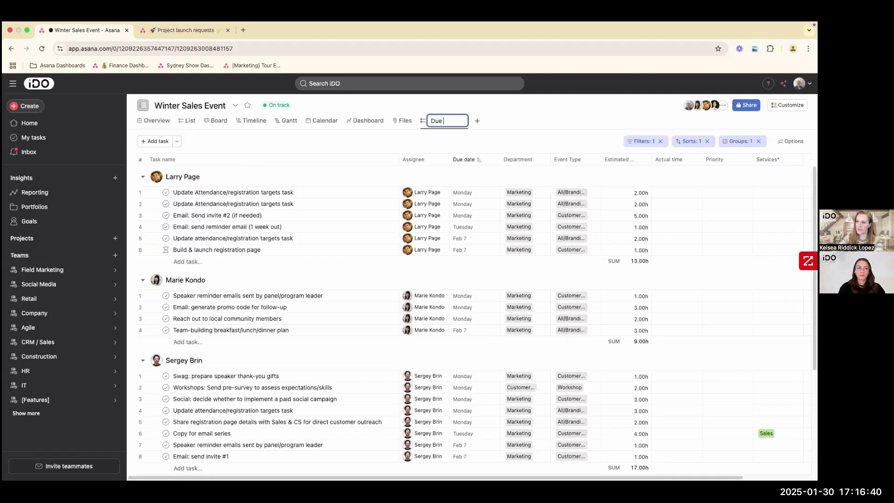
text(Nex W)
text(t Week)
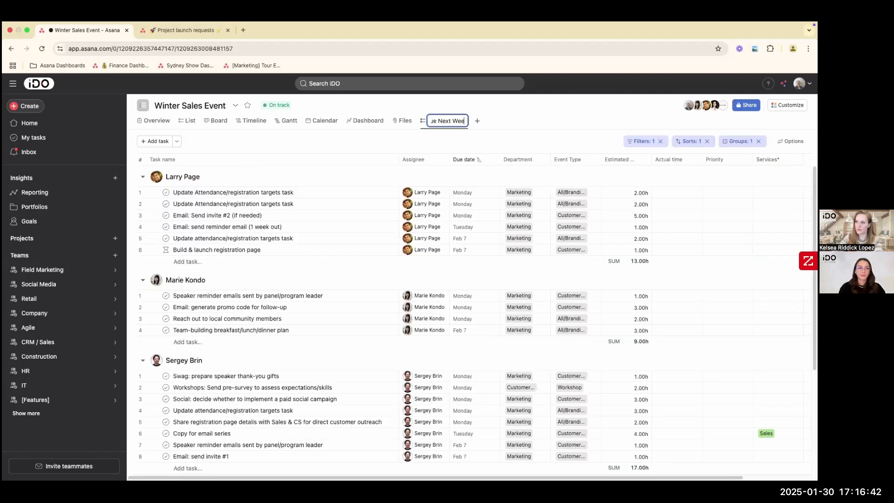
key(Return)
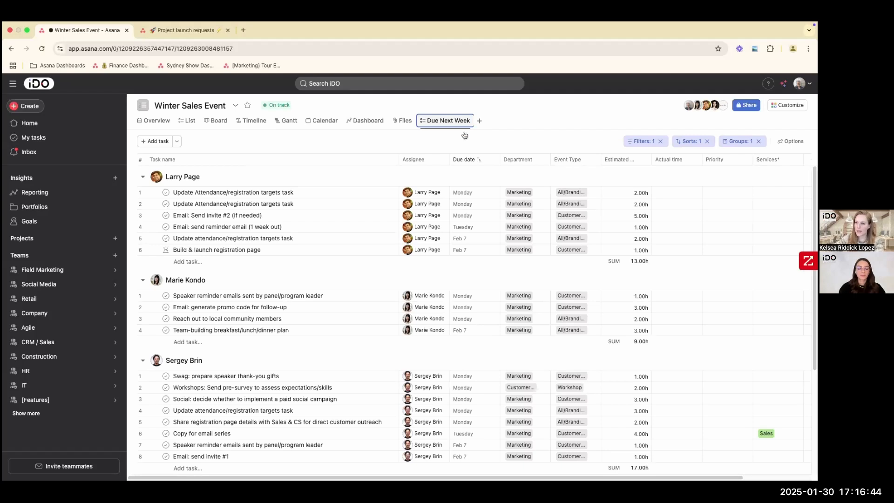
drag(447, 122, 190, 122)
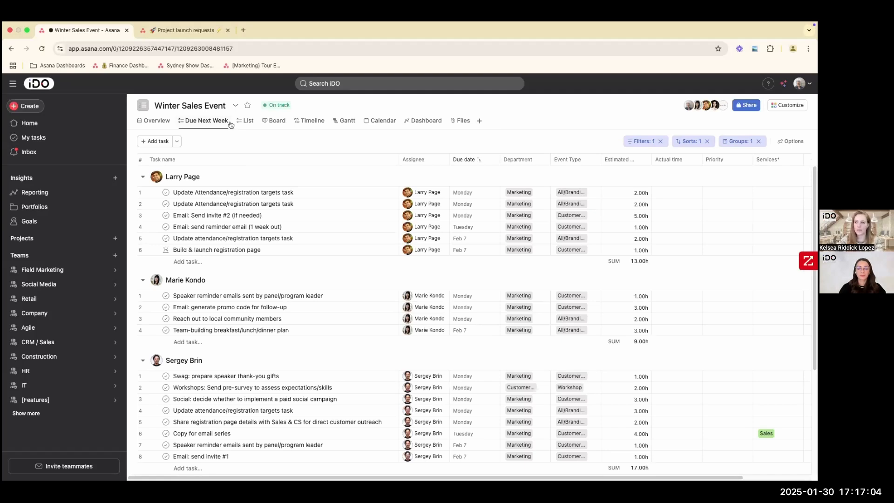
- Compare the Due Next Week view with the full List view, and look through the list's pre-event sections
click(248, 122)
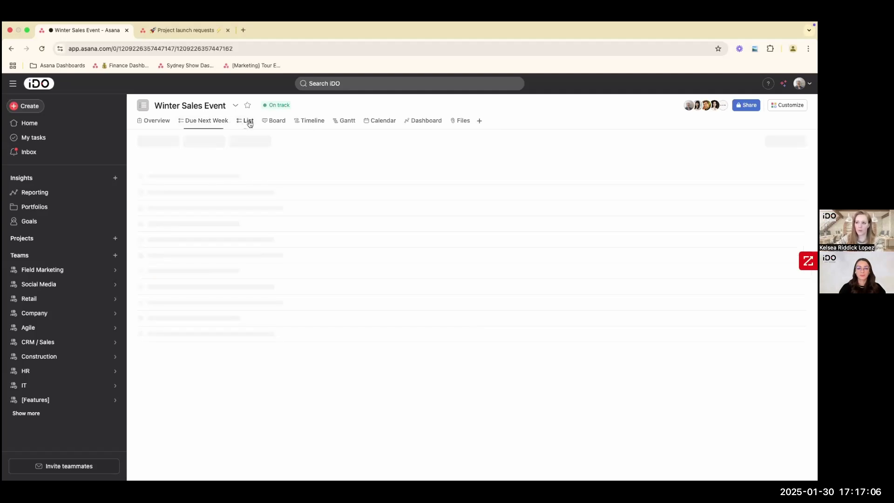
click(217, 122)
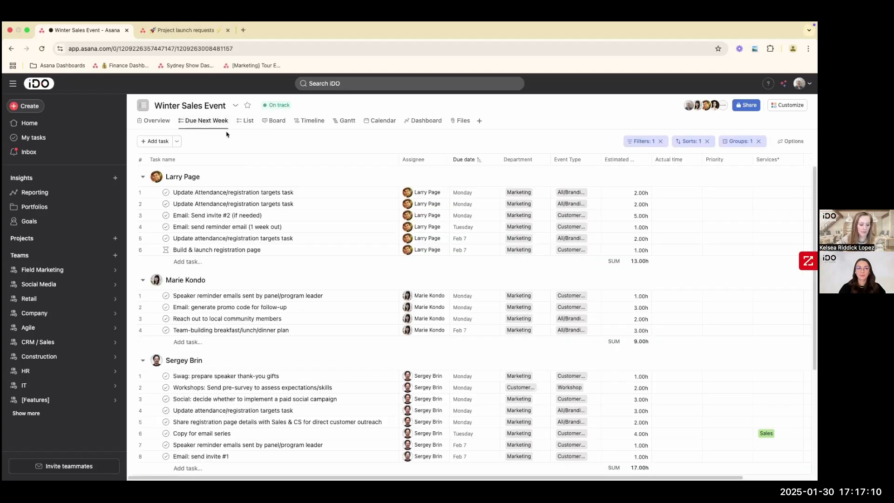
click(247, 121)
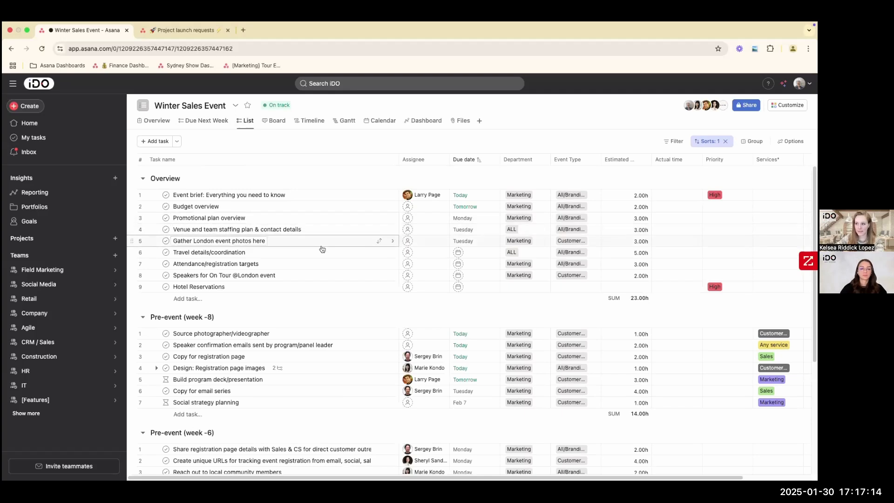
scroll(320, 248, down, 1)
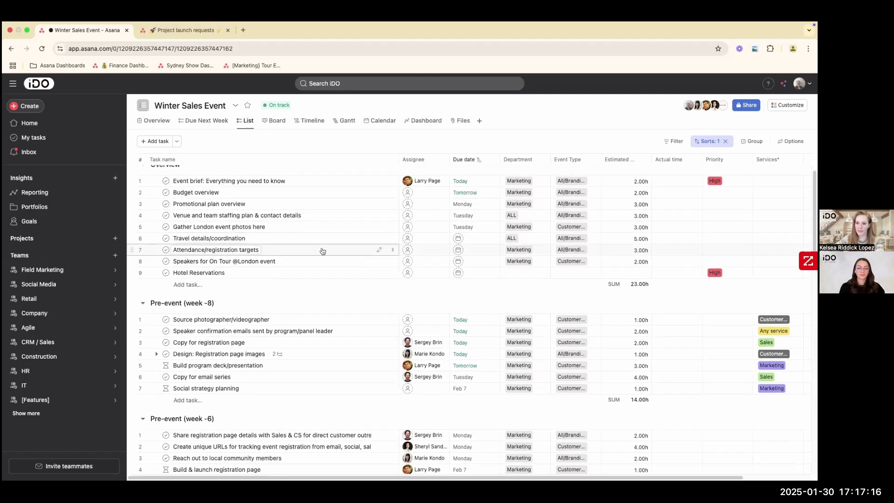
scroll(328, 304, down, 1)
scroll(328, 304, down, 5)
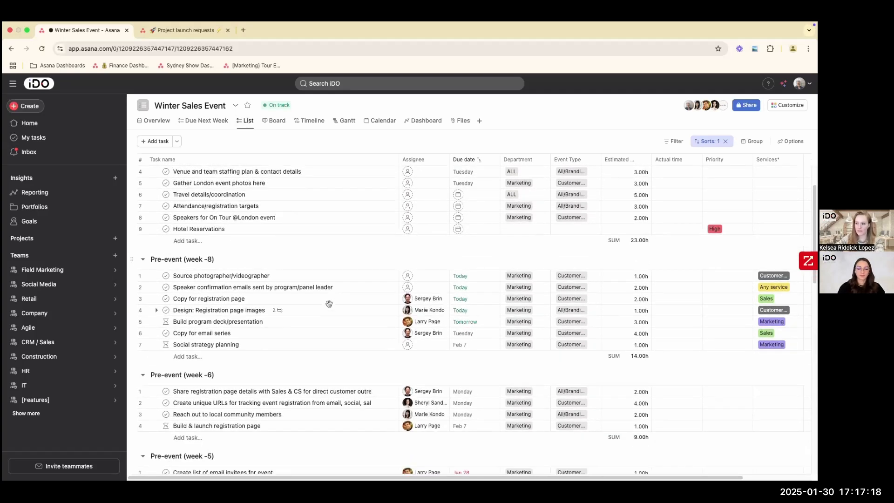
scroll(331, 300, down, 1)
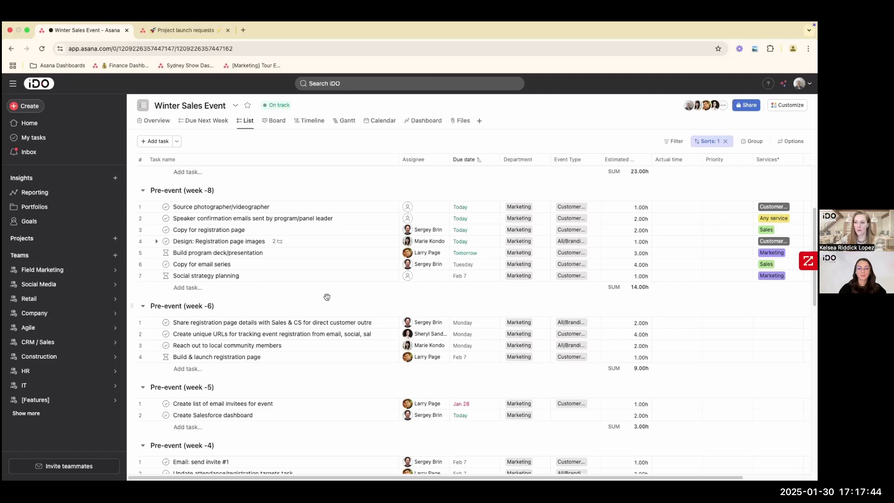
scroll(325, 311, down, 1)
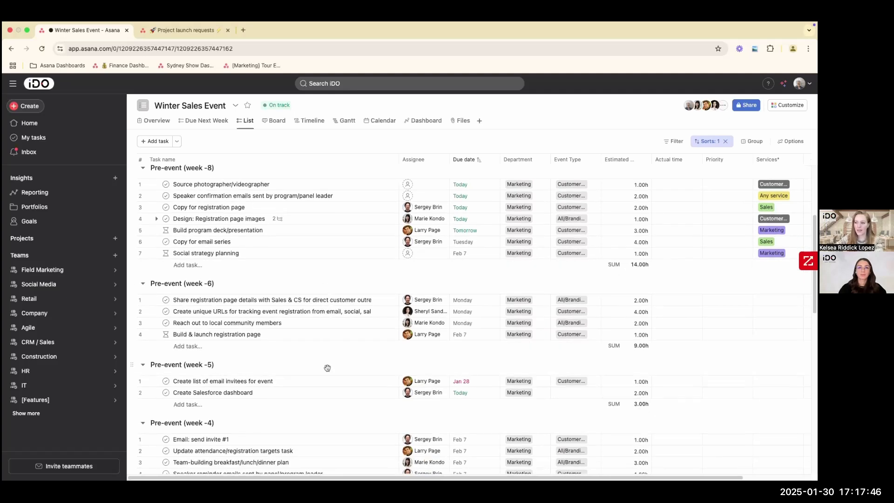
scroll(312, 368, down, 1)
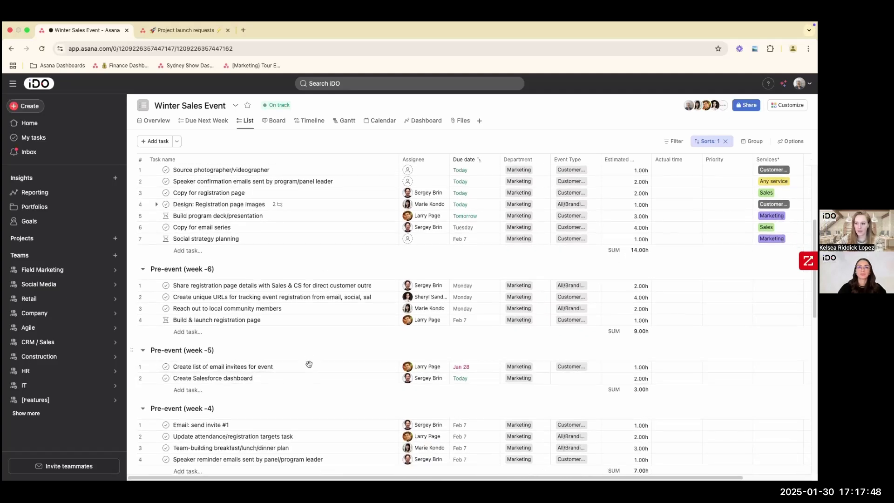
- Open the details of Create list of email invitees for event in Pre-event (week -5), and examine its activity and comment box
drag(174, 362, 276, 363)
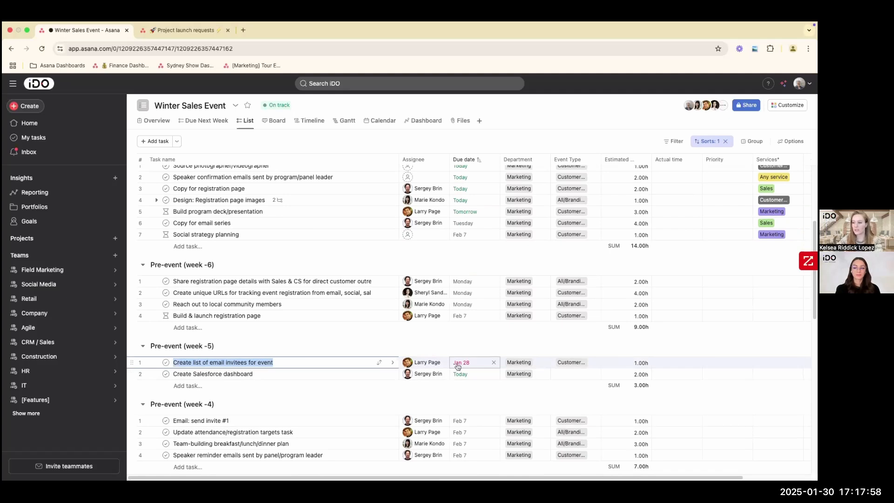
click(331, 367)
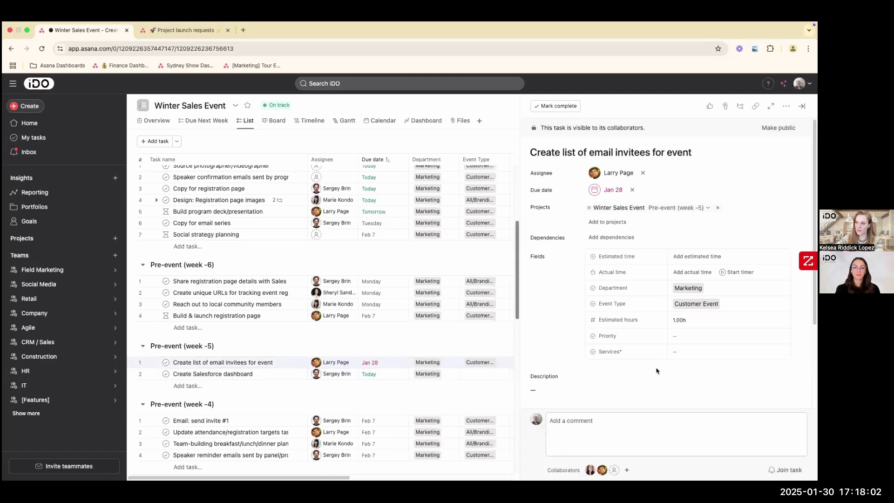
scroll(631, 428, down, 3)
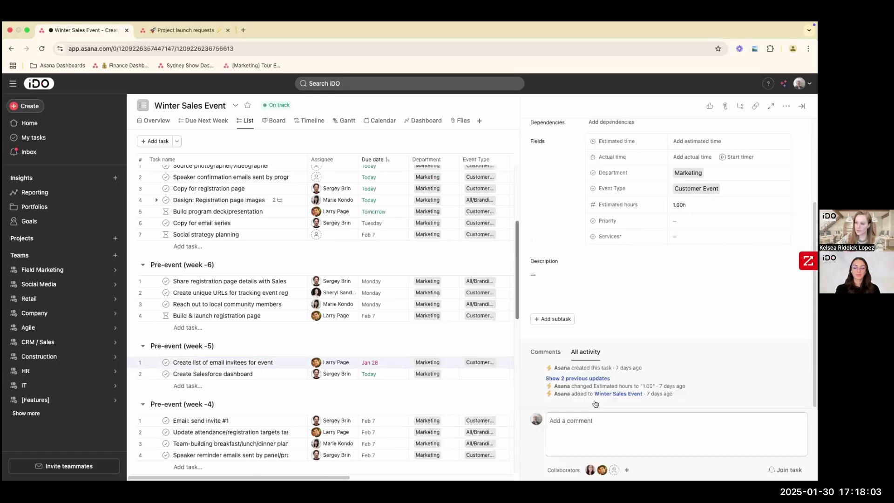
click(570, 435)
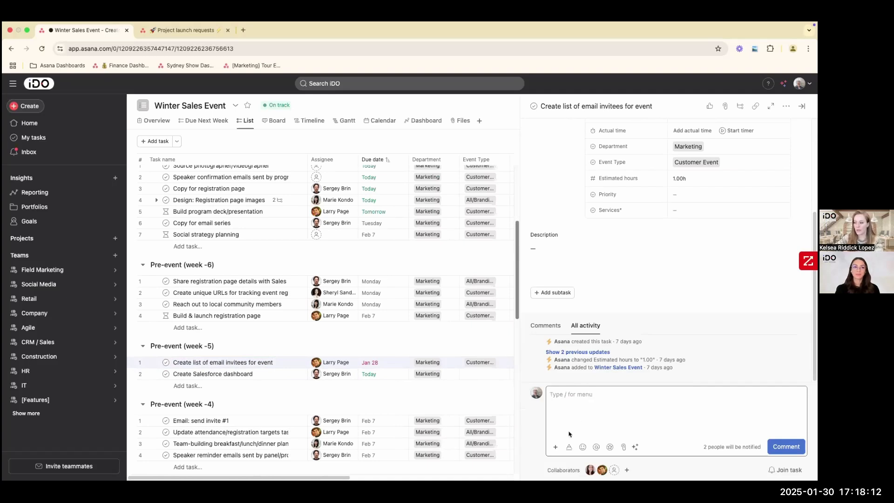
click(624, 447)
click(583, 404)
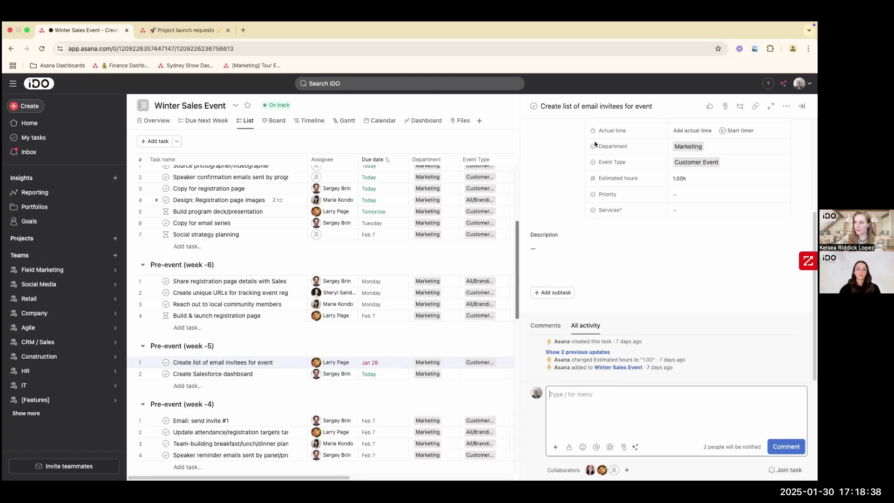
- Review the email invitees task's fields, description and comment area, and close its details
click(588, 108)
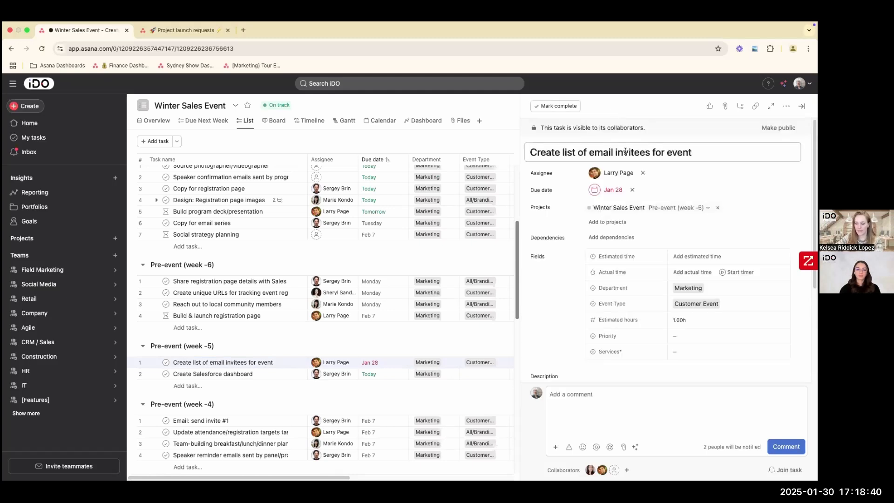
mouse_move(612, 338)
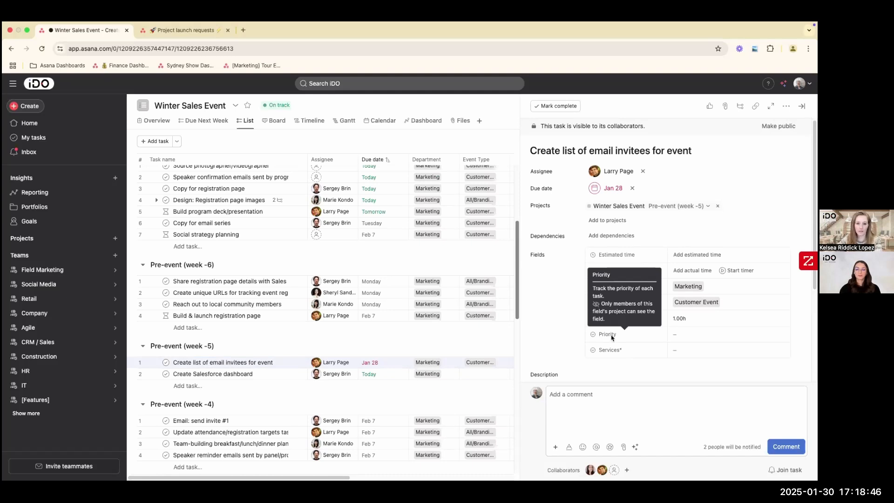
scroll(614, 335, down, 2)
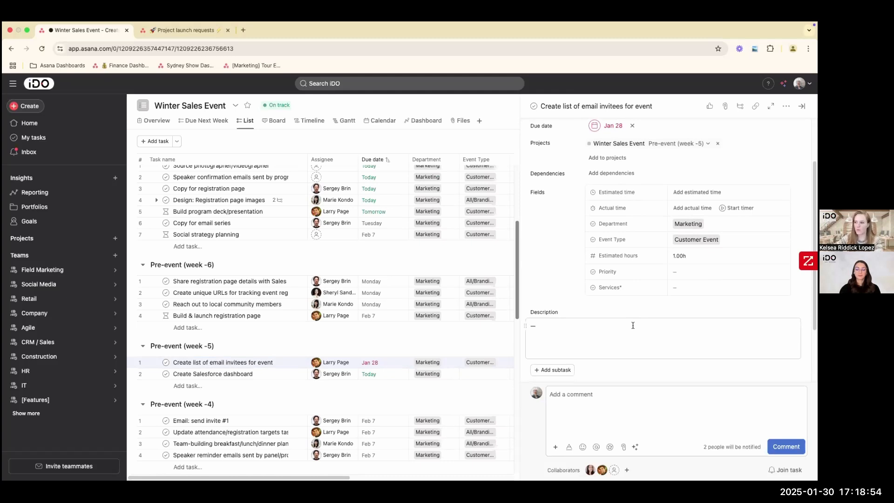
scroll(591, 387, down, 2)
click(598, 399)
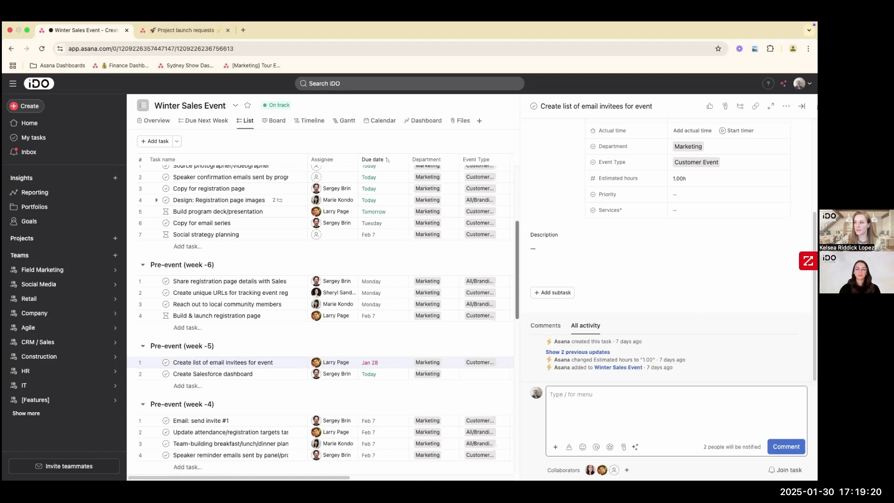
click(802, 108)
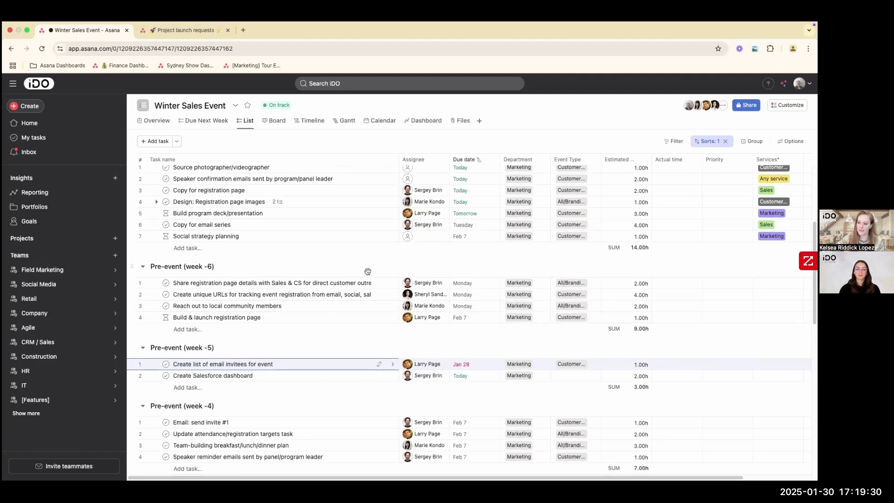
scroll(368, 274, up, 2)
scroll(365, 273, down, 2)
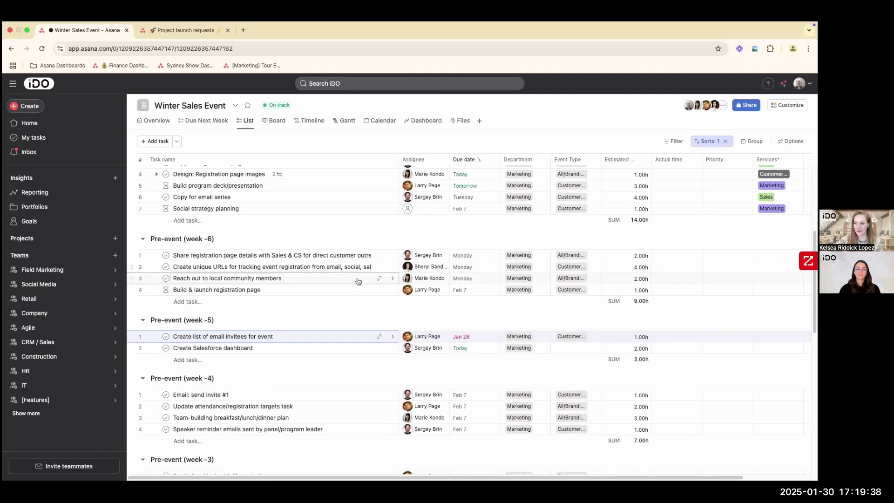
scroll(364, 279, up, 1)
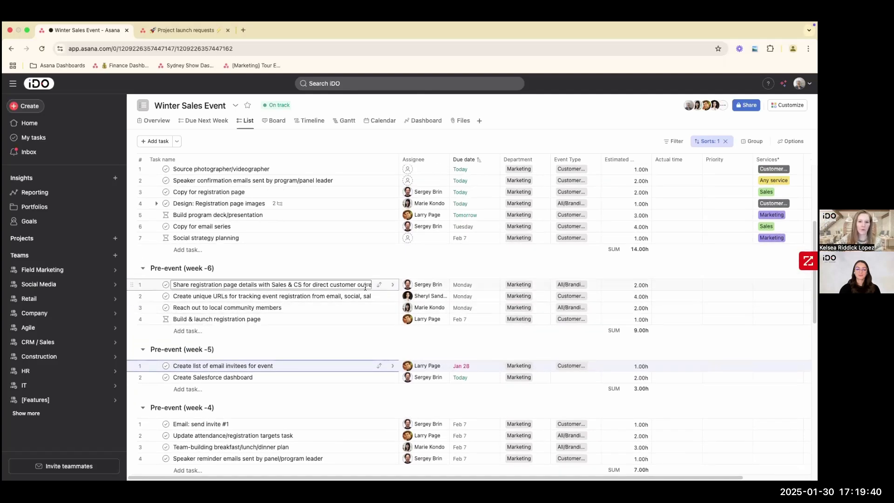
scroll(363, 298, down, 2)
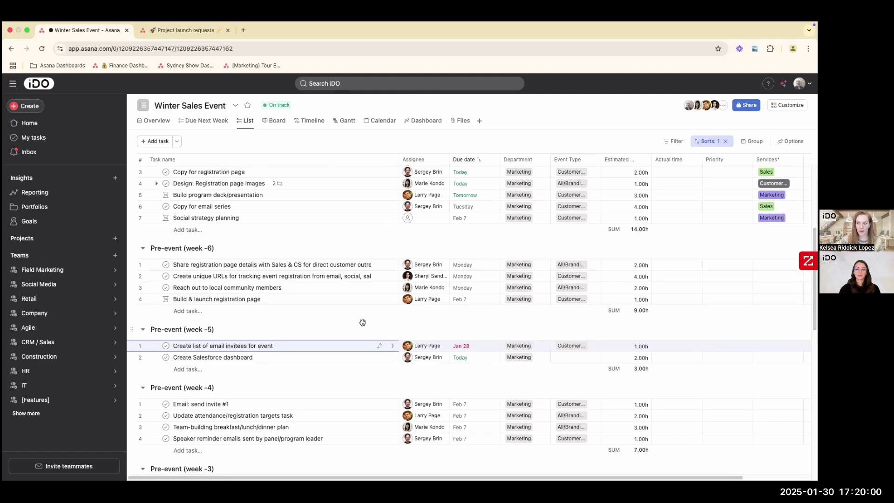
scroll(335, 312, up, 5)
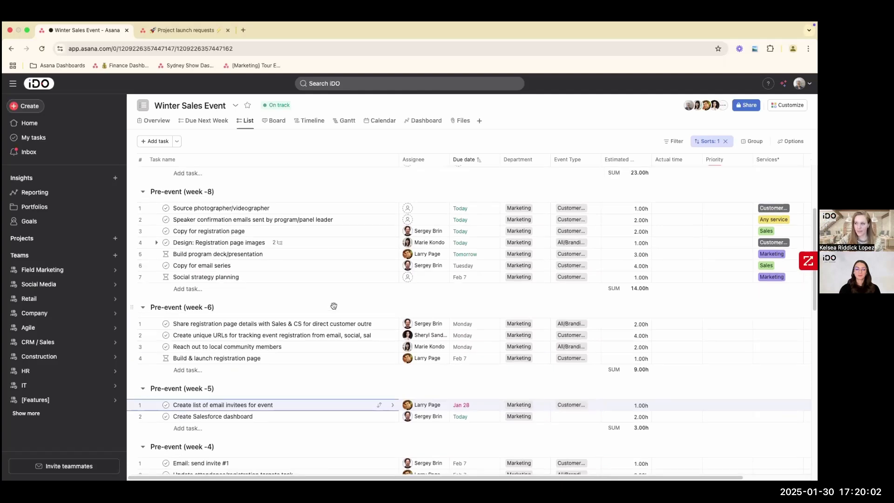
scroll(335, 309, up, 1)
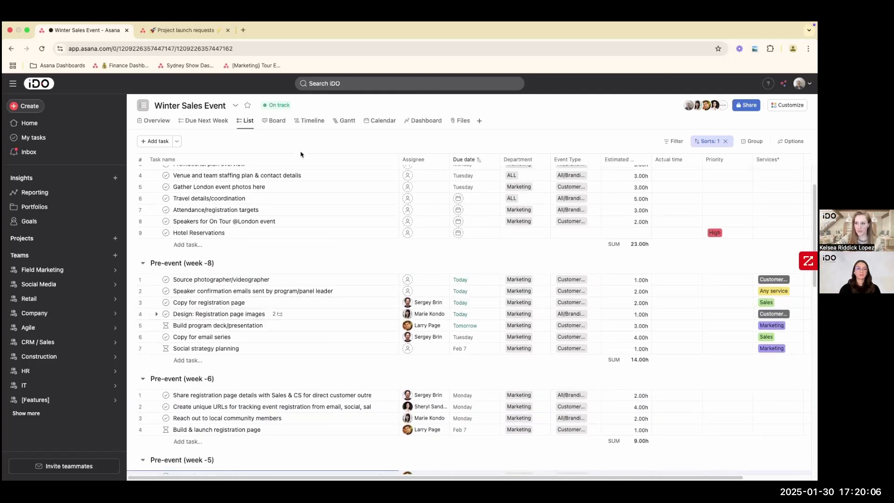
- Start a status update for Winter Sales Event with the status At risk, and look over its Summary section
click(264, 108)
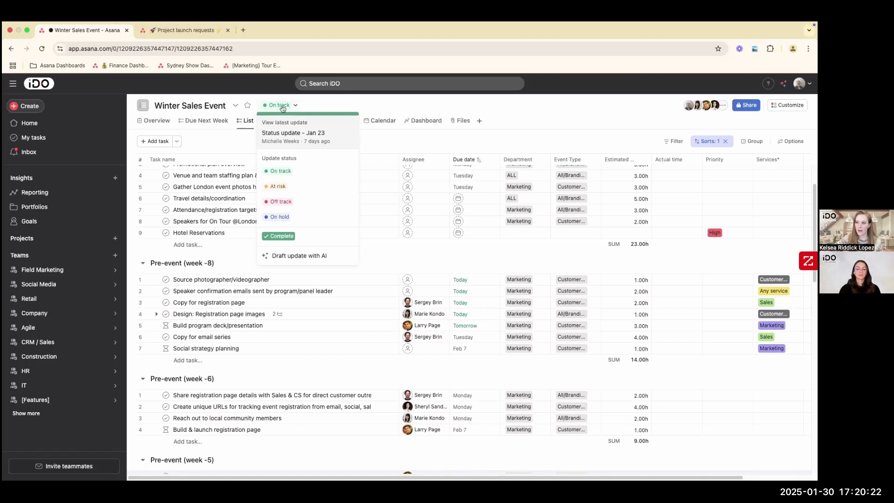
click(282, 192)
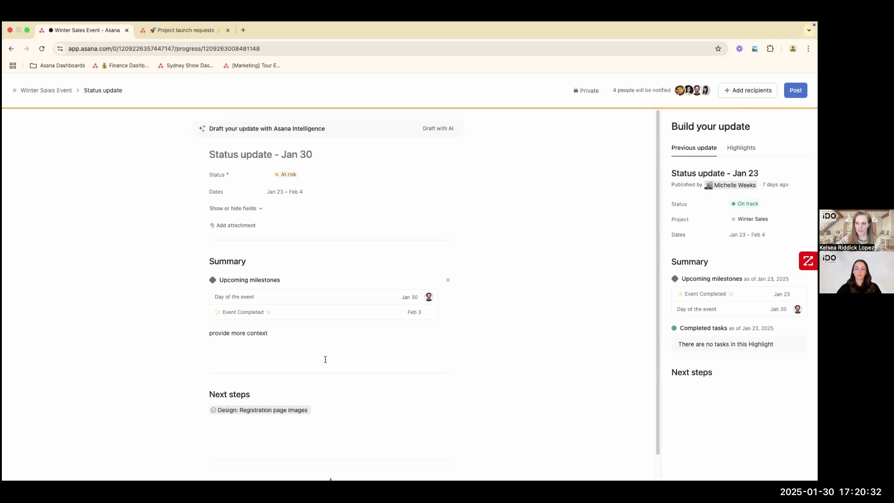
scroll(326, 359, down, 1)
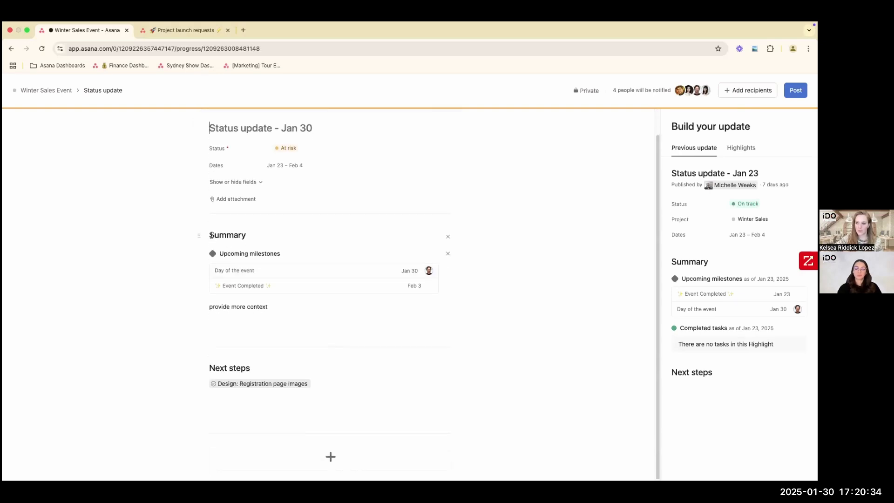
drag(211, 235, 246, 236)
click(244, 234)
double_click(229, 235)
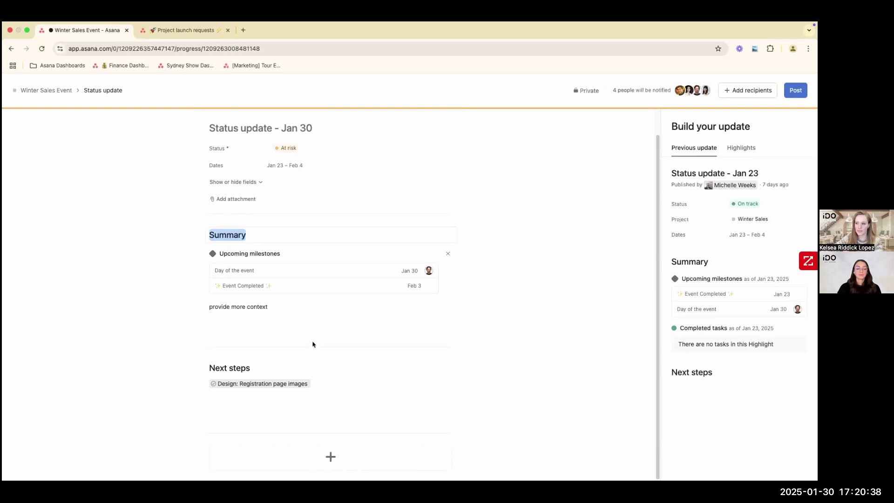
- Add a section titled Blocked Items below Next steps, and highlight the Summary's context text
click(331, 457)
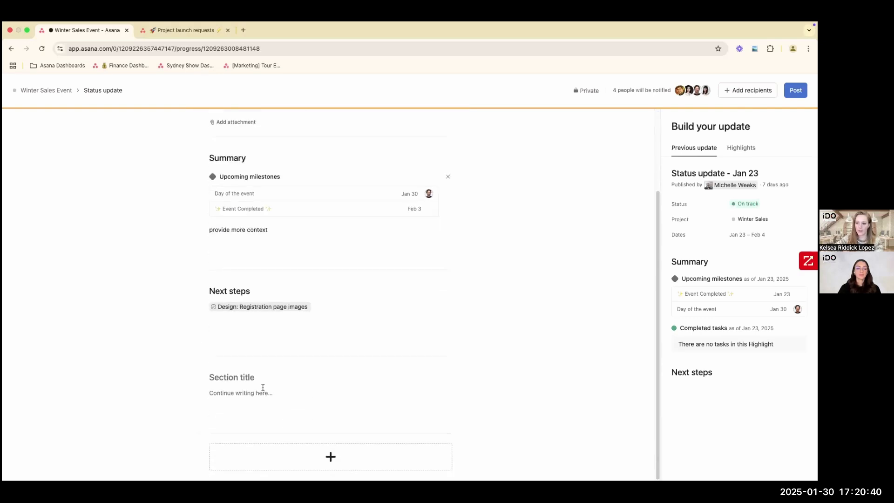
text(Bloc)
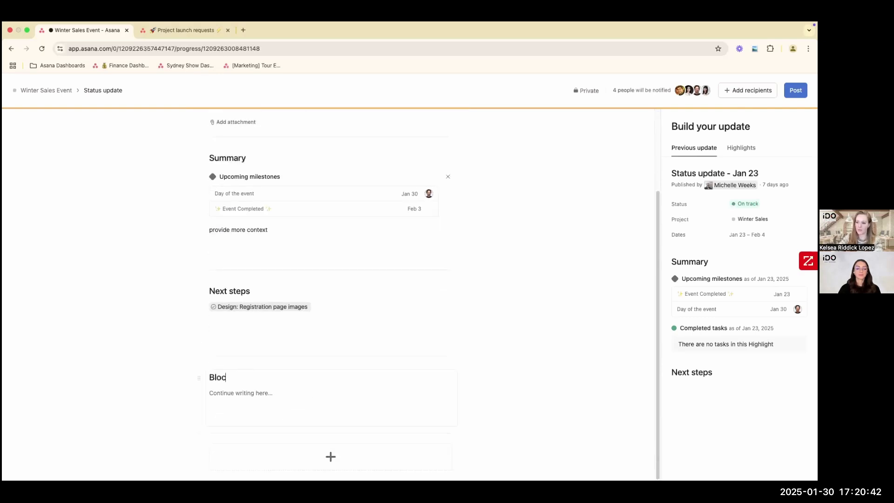
text(ked Items)
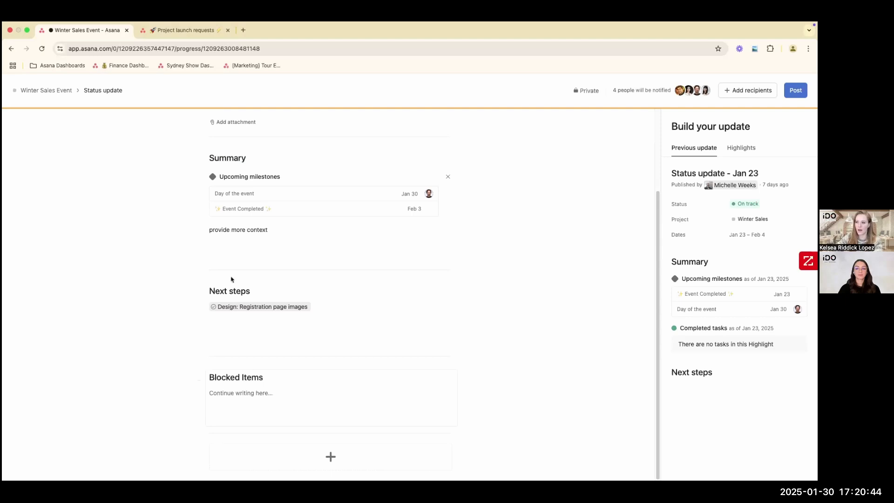
click(219, 244)
drag(211, 230, 299, 240)
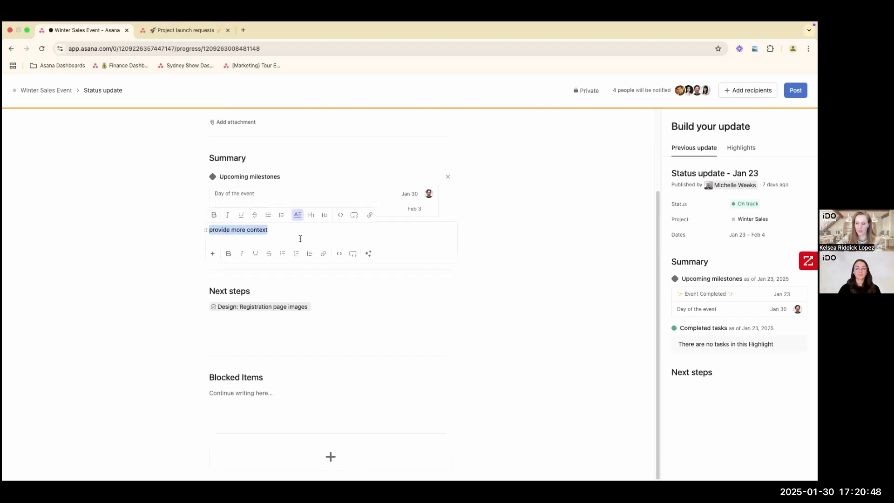
- Link the Winter Sales Event task Create list of email invitees for event on a new line in Next steps
click(302, 309)
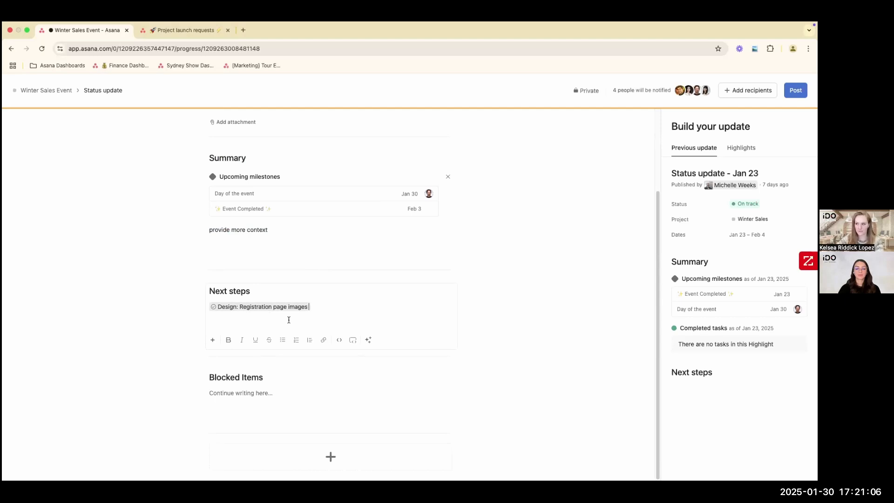
mouse_move(239, 312)
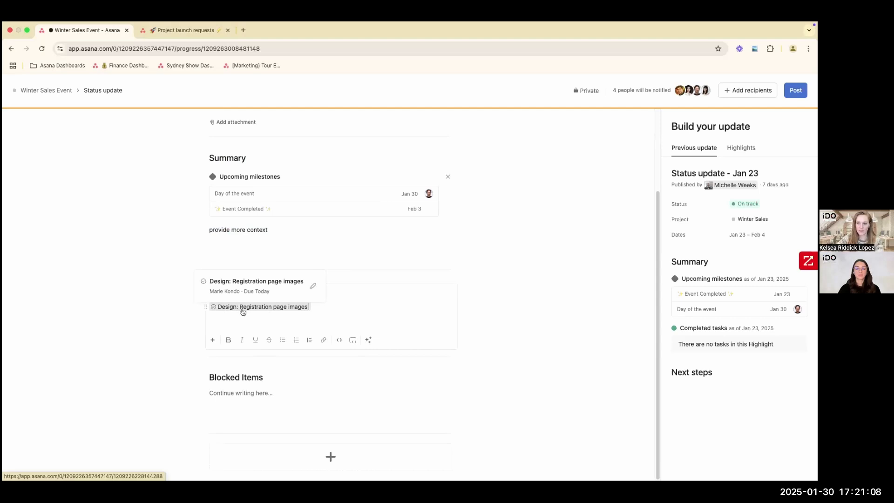
key(Return)
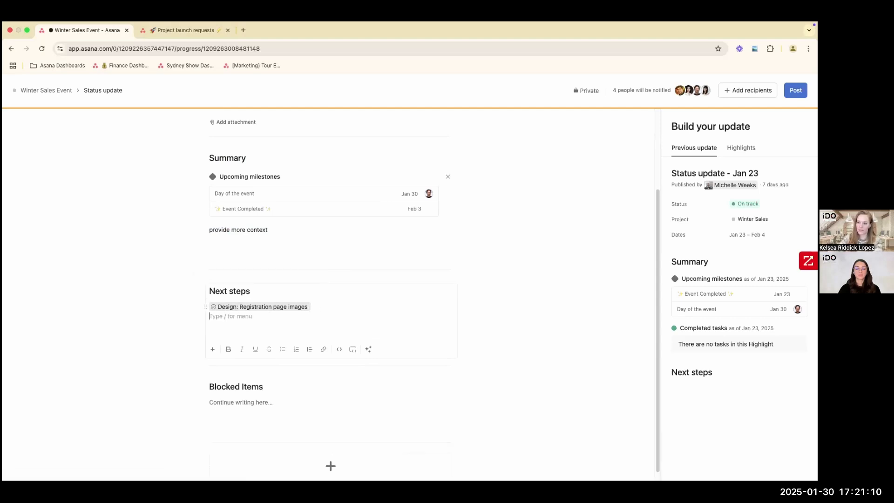
text(@)
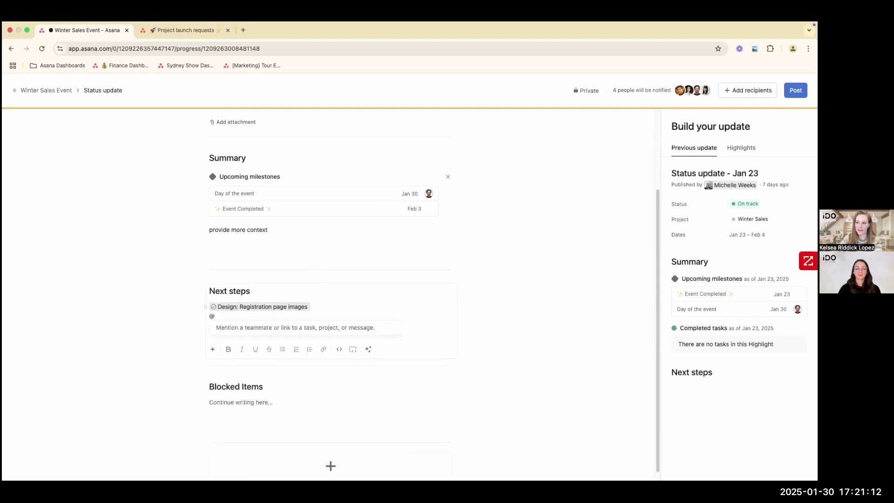
text(create list)
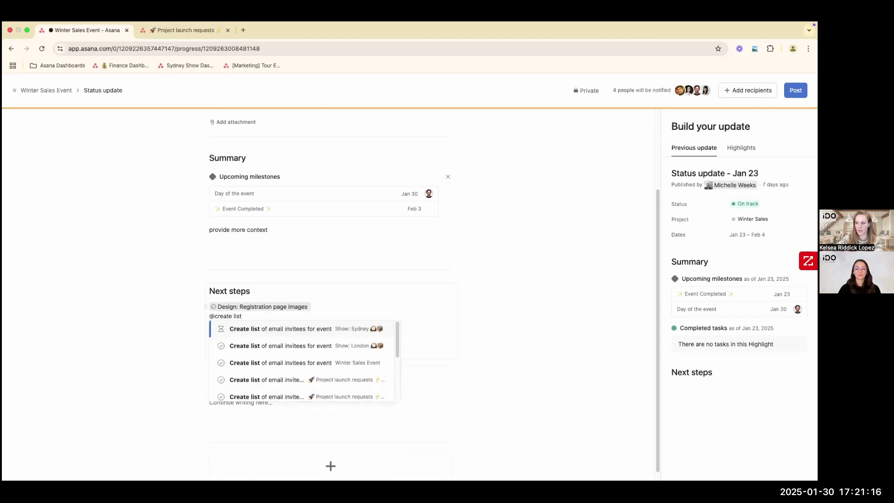
click(308, 362)
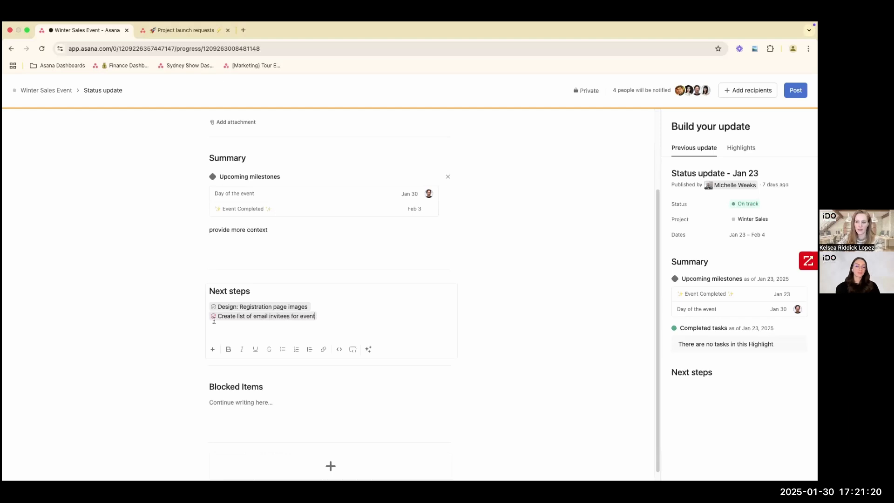
mouse_move(214, 316)
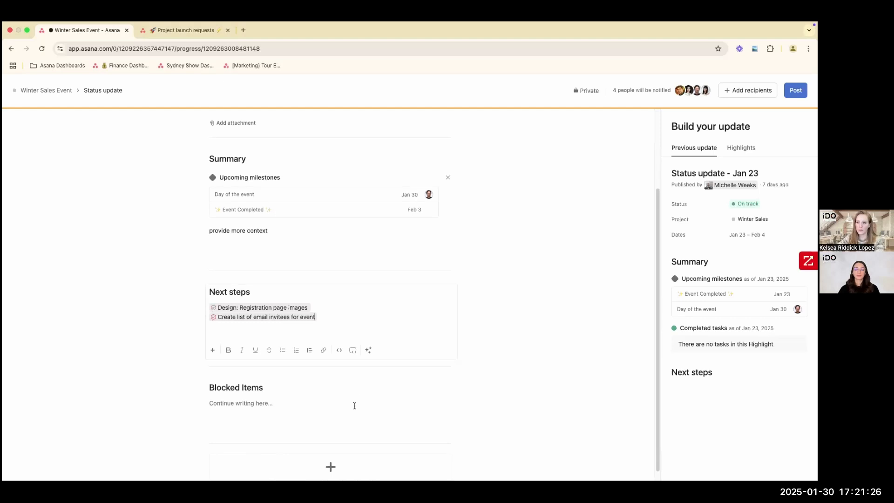
- Show the highlights available for the update and add the completed tasks highlight to the Summary, below Upcoming milestones
scroll(355, 399, up, 3)
scroll(352, 400, up, 1)
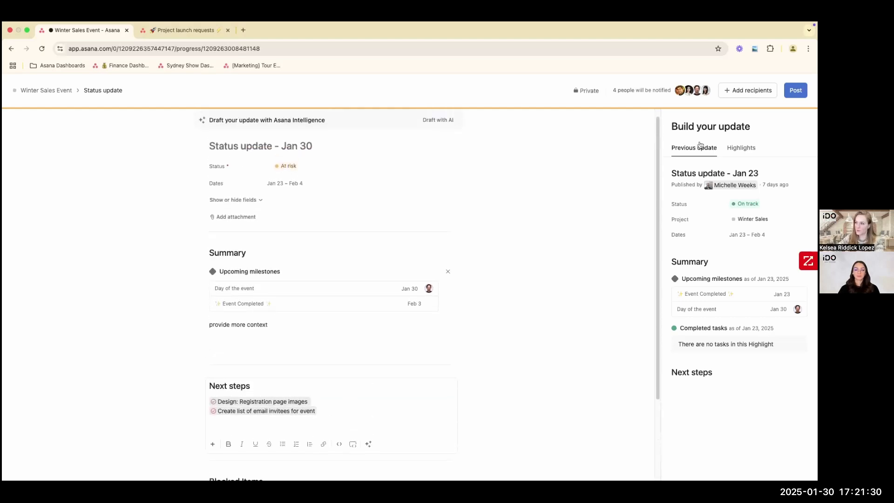
drag(672, 125, 753, 132)
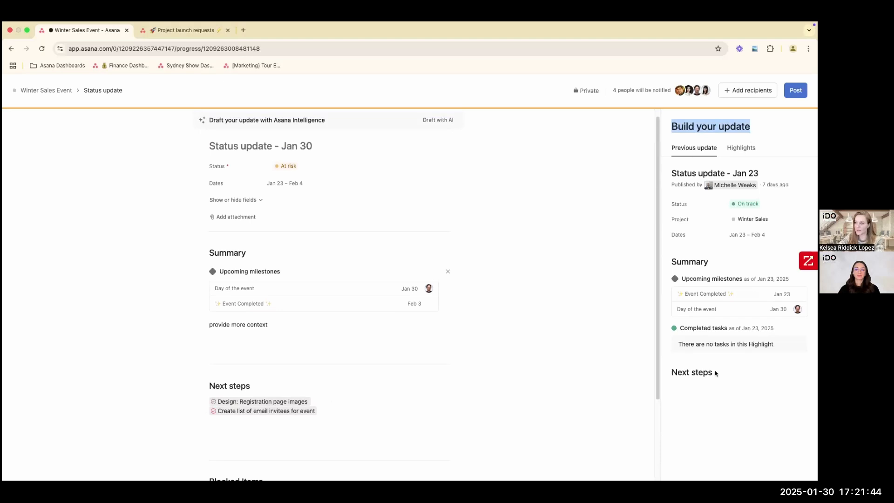
click(729, 153)
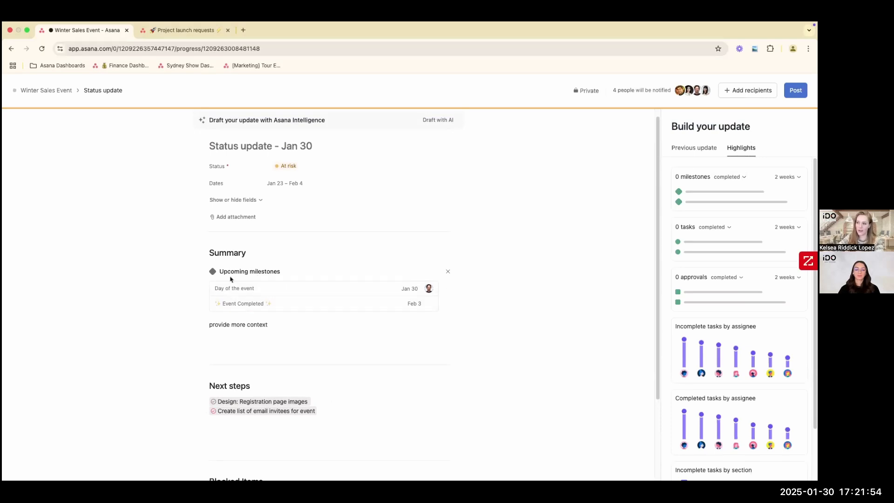
drag(220, 272, 282, 273)
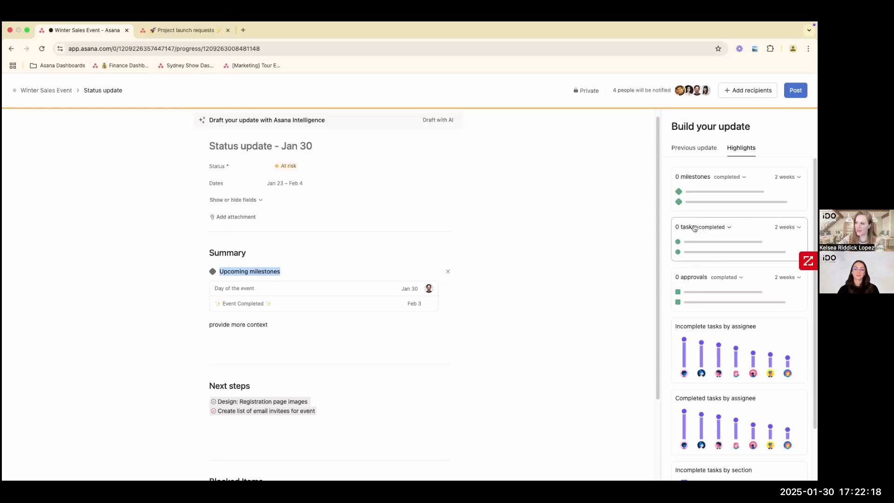
drag(672, 231, 245, 329)
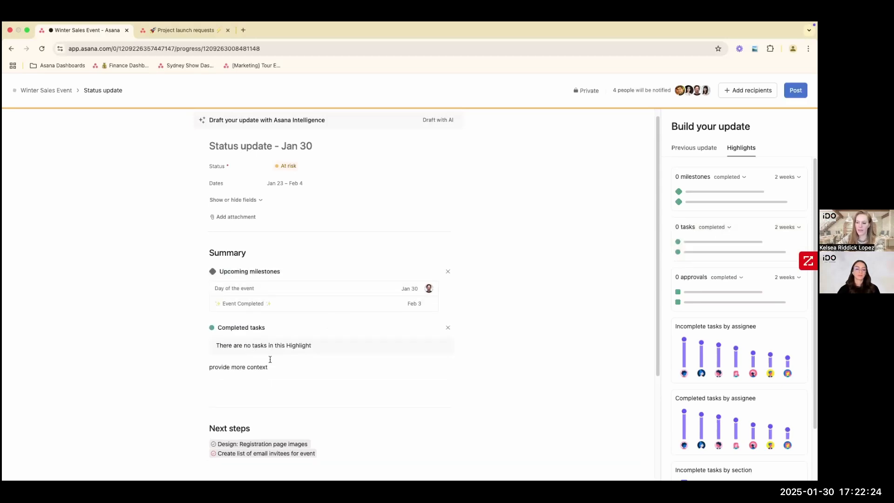
- Look through the available highlights, from milestones, tasks and approvals to the charts by assignee and section
scroll(309, 379, down, 3)
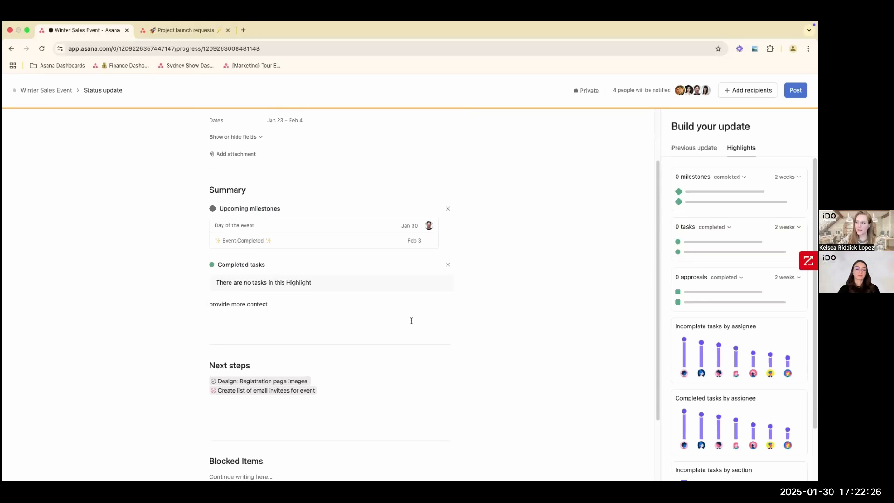
scroll(712, 305, down, 2)
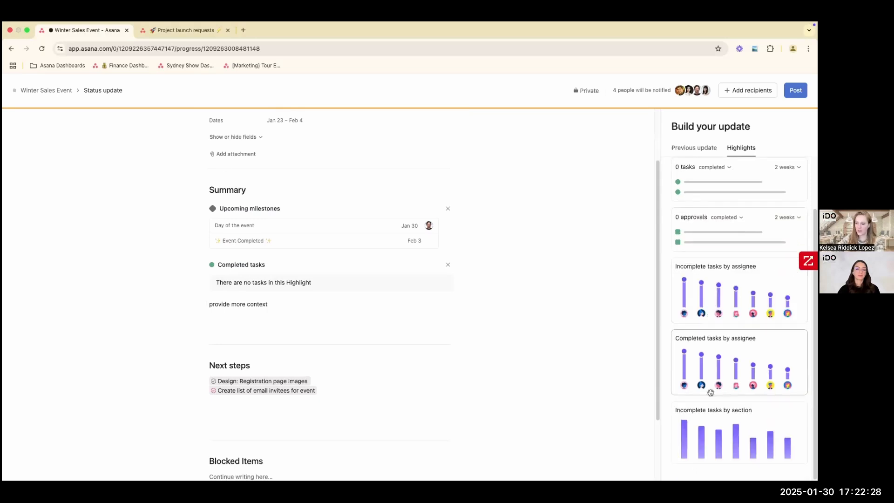
scroll(712, 393, up, 1)
scroll(710, 392, down, 3)
scroll(709, 209, up, 3)
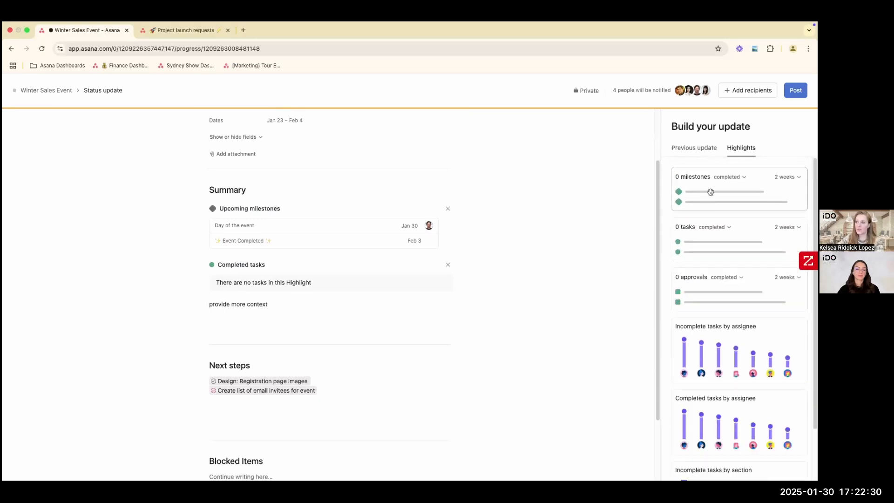
scroll(725, 366, down, 1)
scroll(725, 365, down, 3)
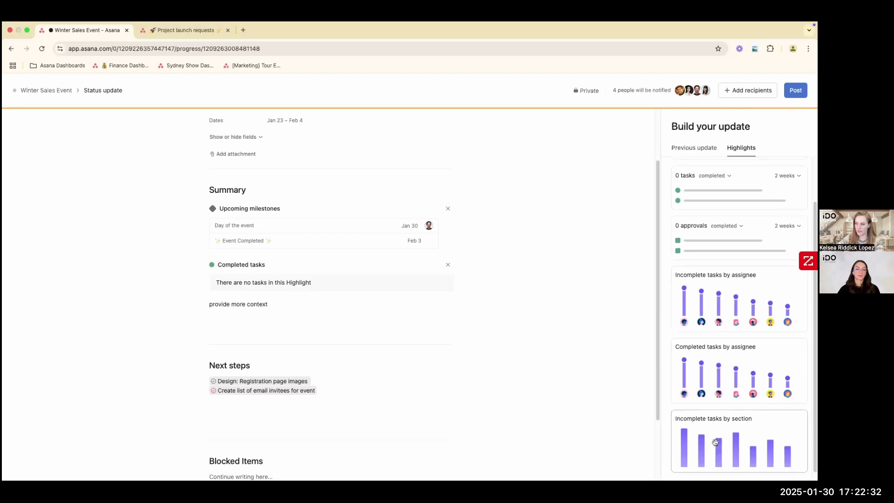
scroll(716, 442, up, 2)
scroll(716, 442, up, 2)
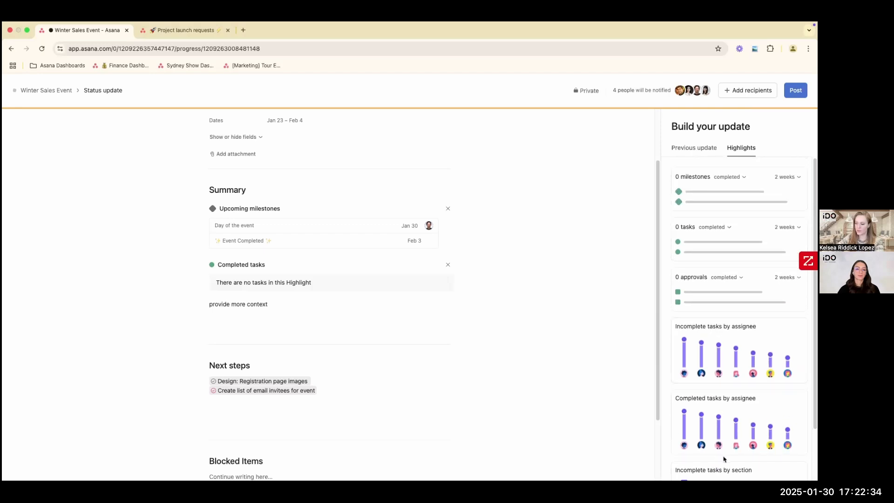
- Check who will be notified and post the status update
mouse_move(615, 91)
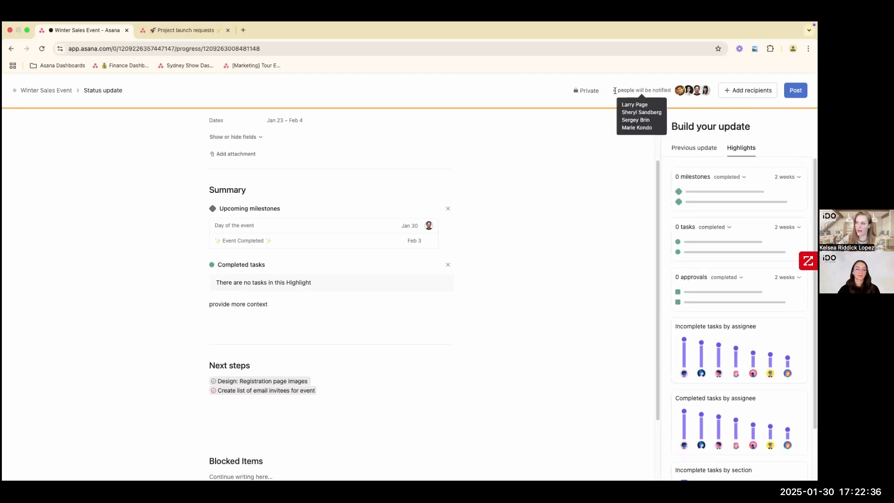
drag(671, 90, 611, 91)
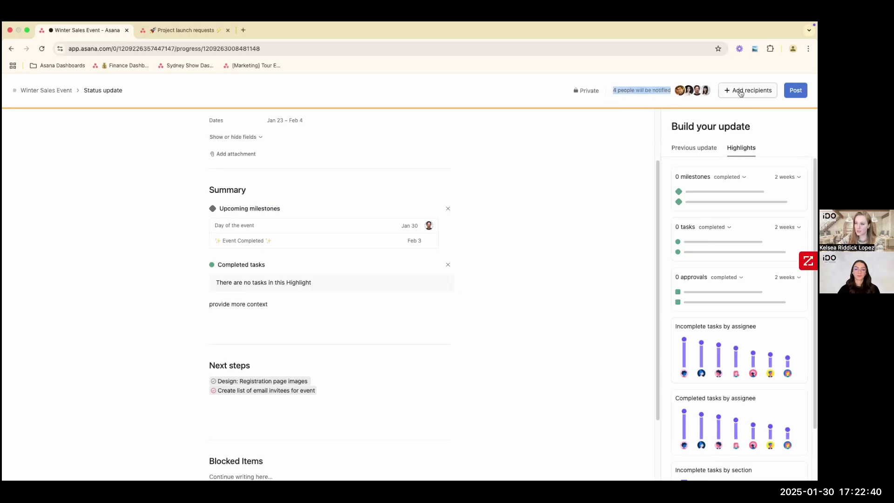
click(795, 92)
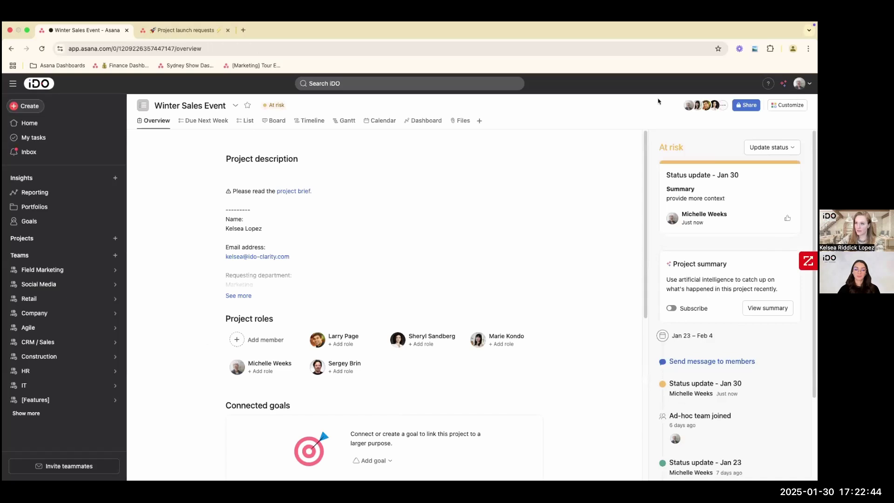
- Open the latest status update of Winter Sales Event and compare the Jan 30 and Jan 23 updates
click(276, 107)
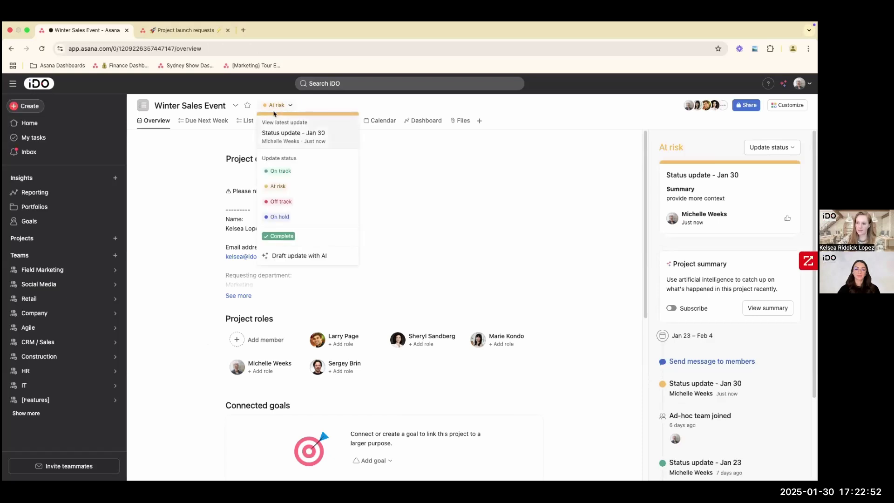
click(298, 135)
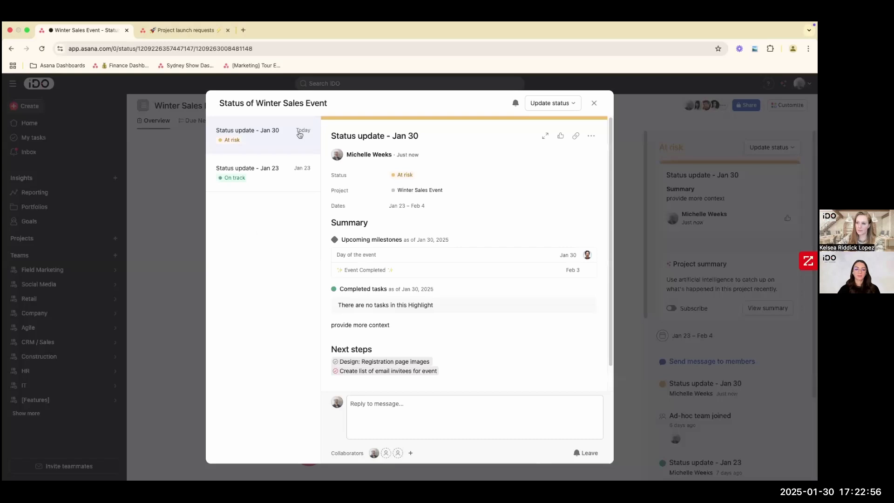
click(280, 176)
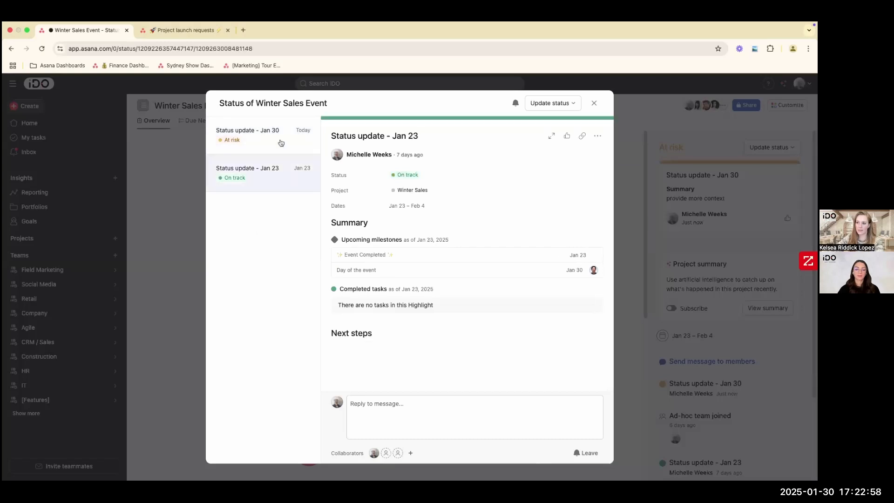
click(280, 143)
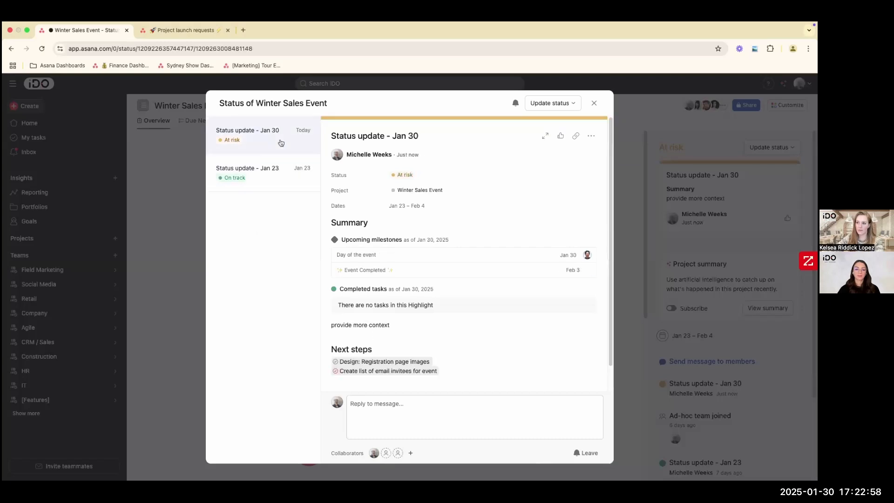
click(286, 180)
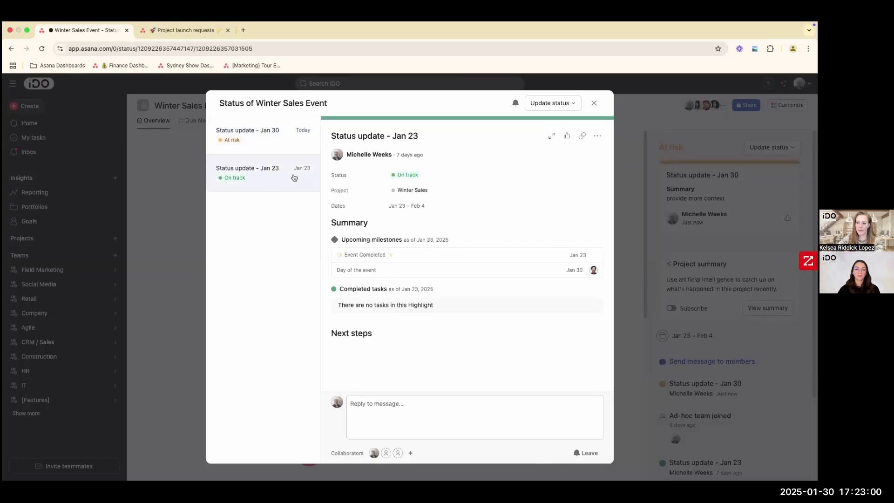
click(299, 140)
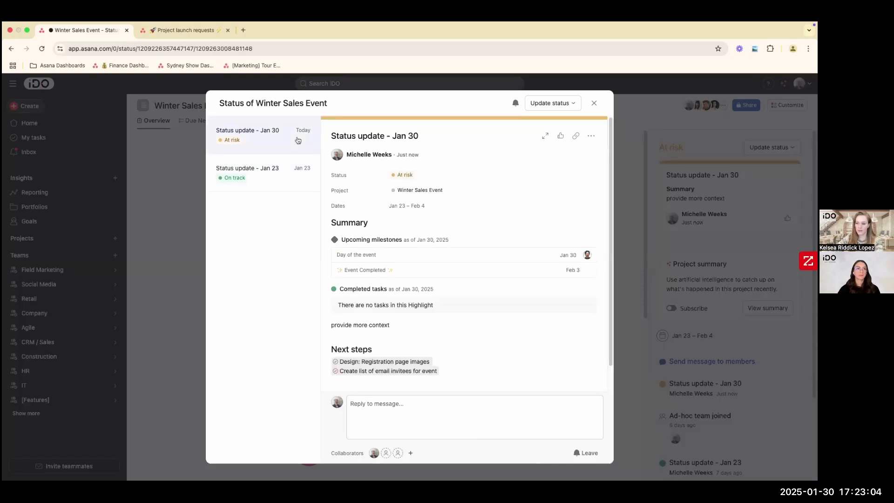
- Read through the Jan 30 update down to Blocked Items, show its reply box, and close the status history
scroll(439, 371, down, 1)
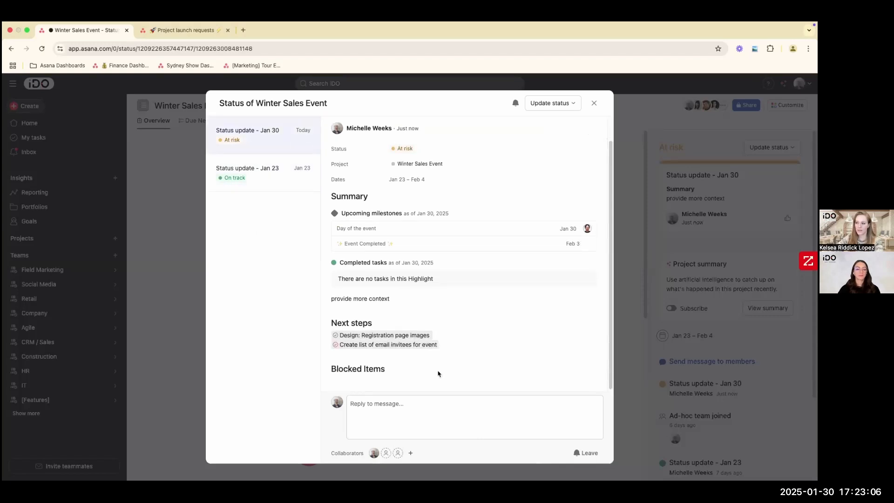
click(424, 402)
scroll(465, 358, down, 1)
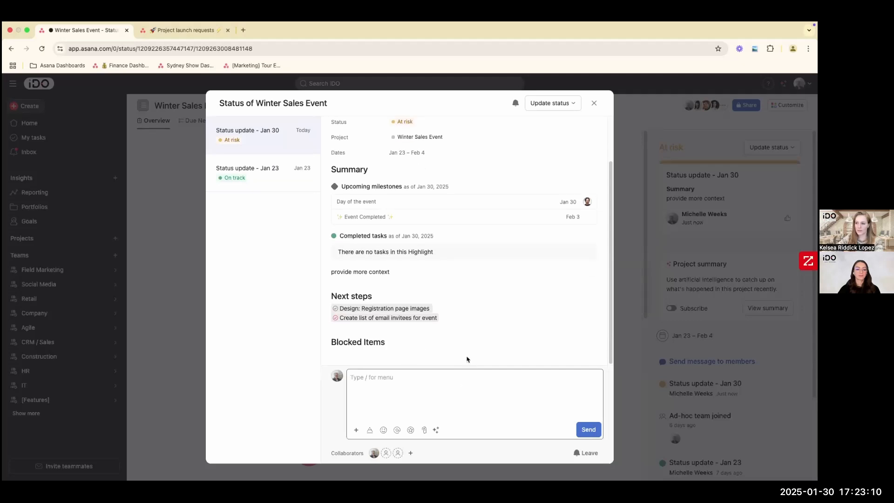
scroll(465, 353, up, 2)
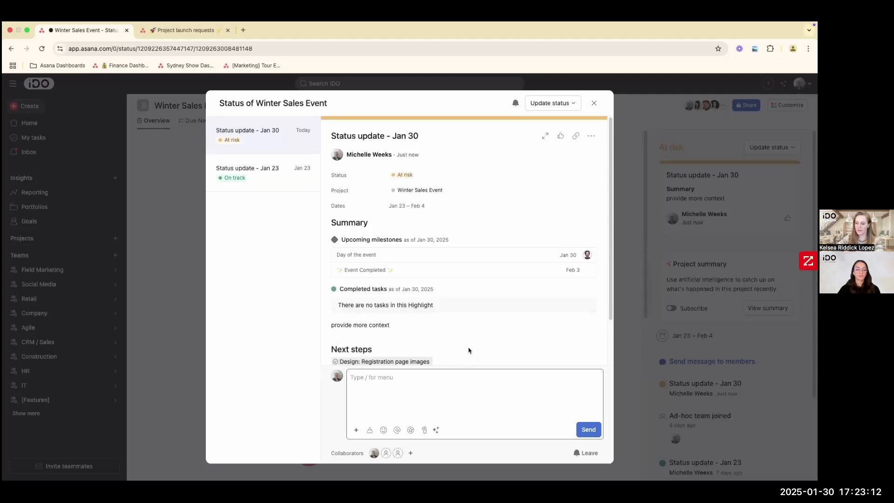
click(594, 103)
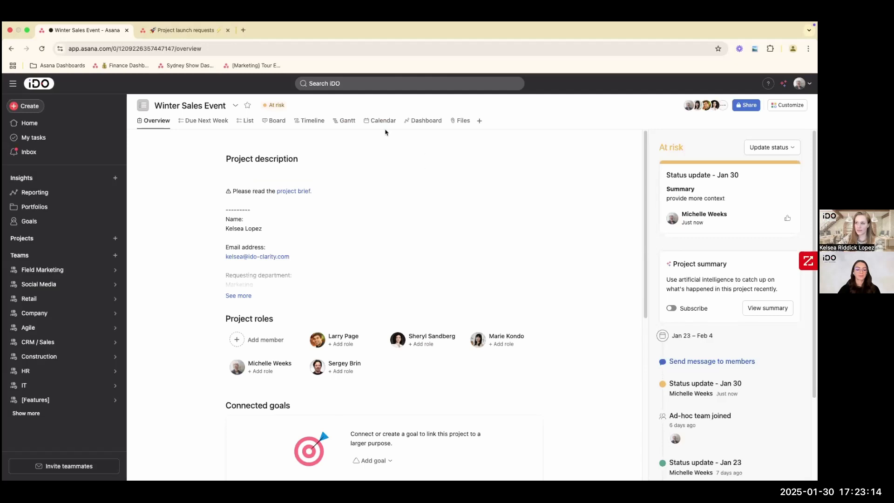
- Start an AI-drafted status update, show its guidance field, and return to the Winter Sales Event project without drafting
click(270, 107)
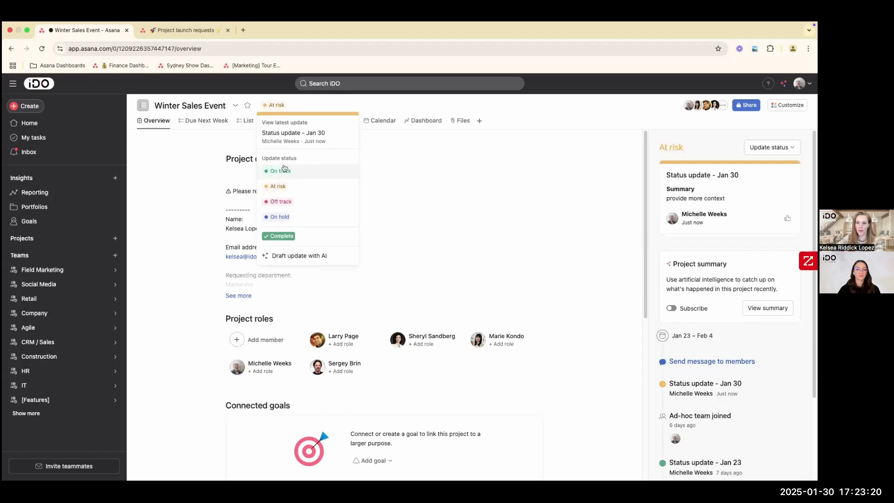
click(294, 259)
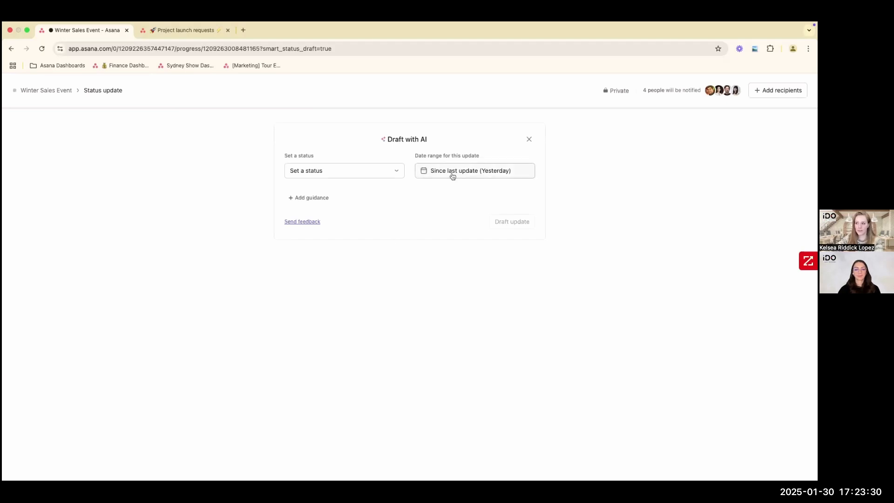
click(321, 198)
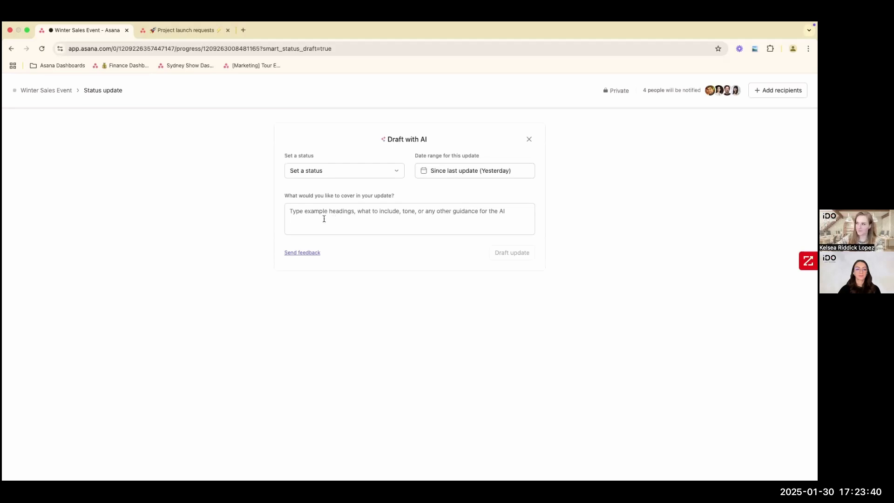
click(41, 91)
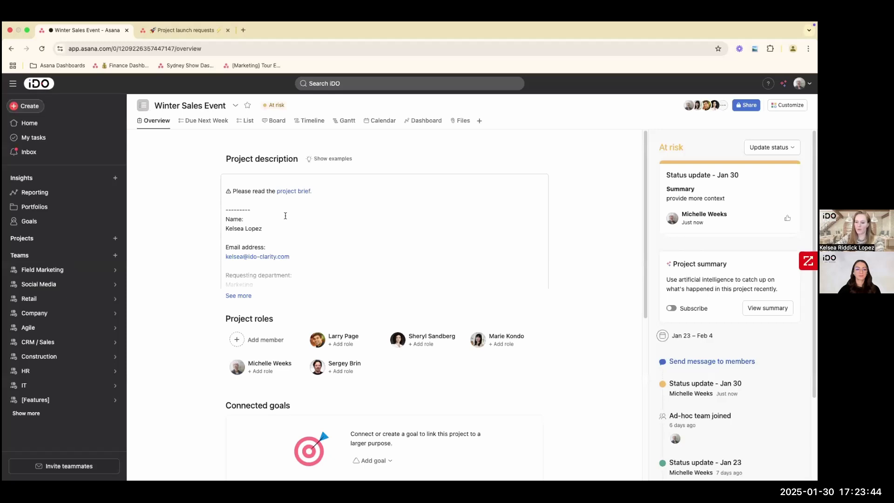
key(ctrl+Left)
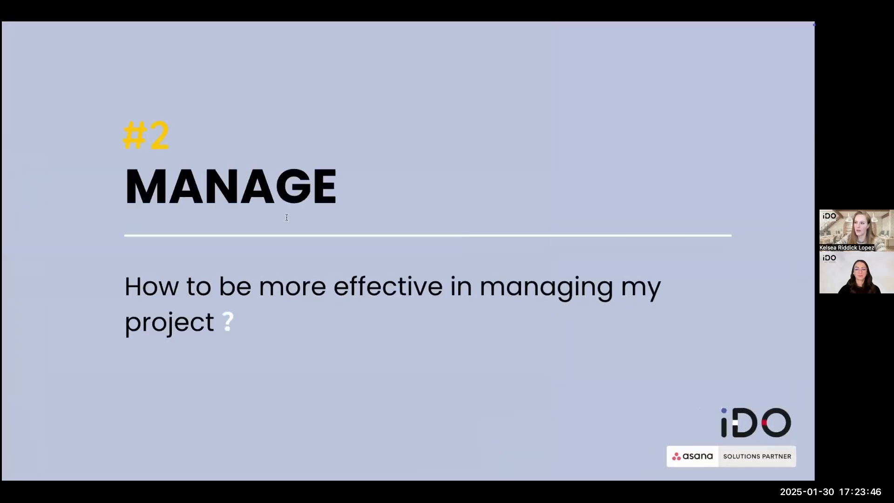
click(602, 354)
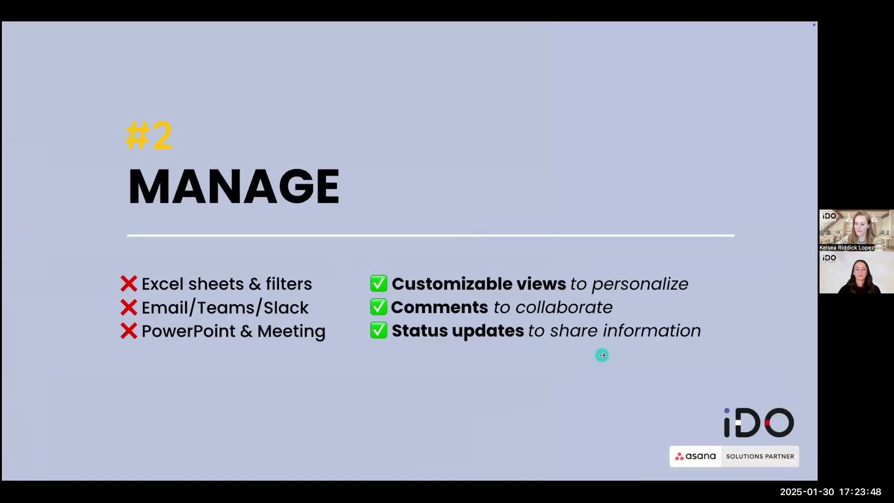
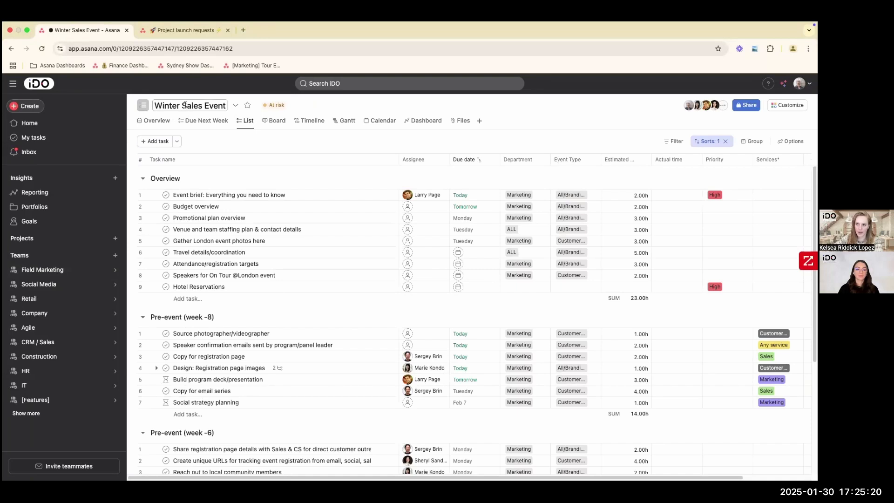
- Visit the Field Marketing team page, then open the [Marketing] Tour Events portfolio from the recent portfolios
click(72, 275)
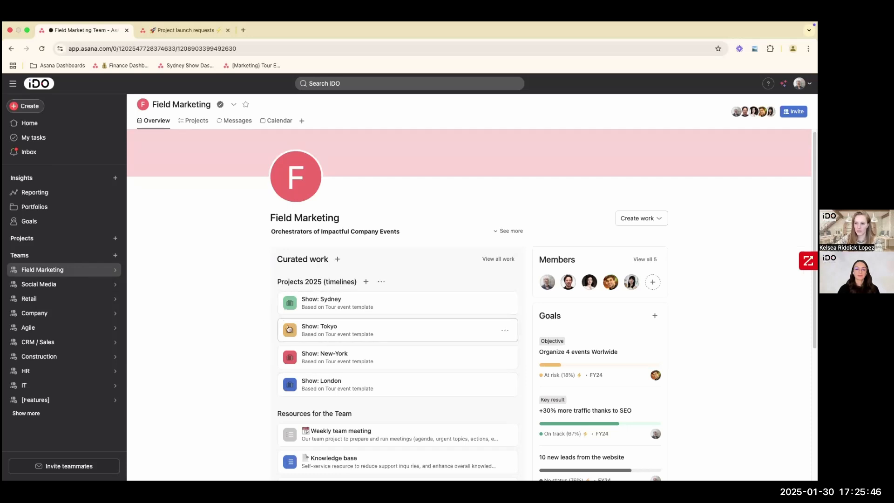
click(58, 210)
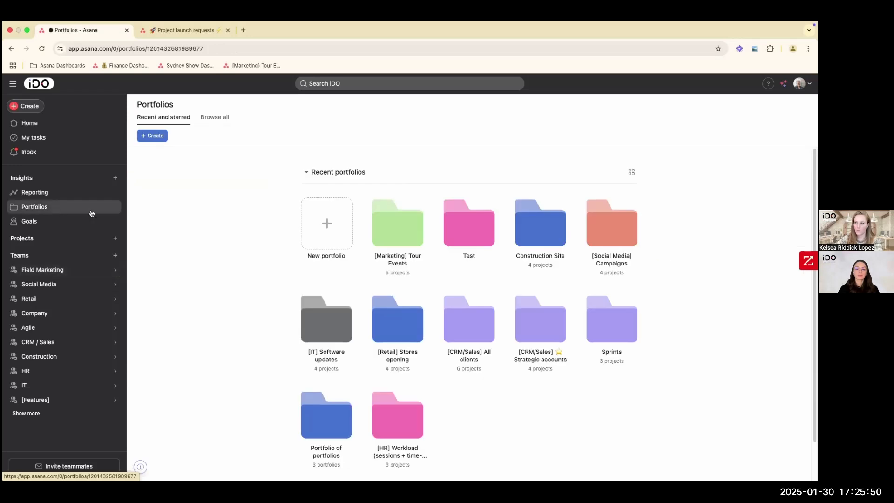
click(403, 225)
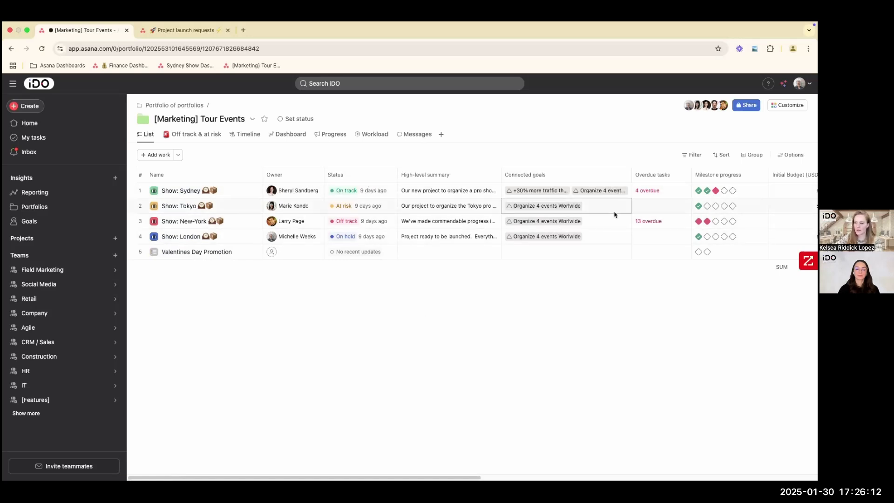
- Examine the Show: New-York project's overdue tasks and the portfolio's milestone progress and budget columns in the list
click(639, 222)
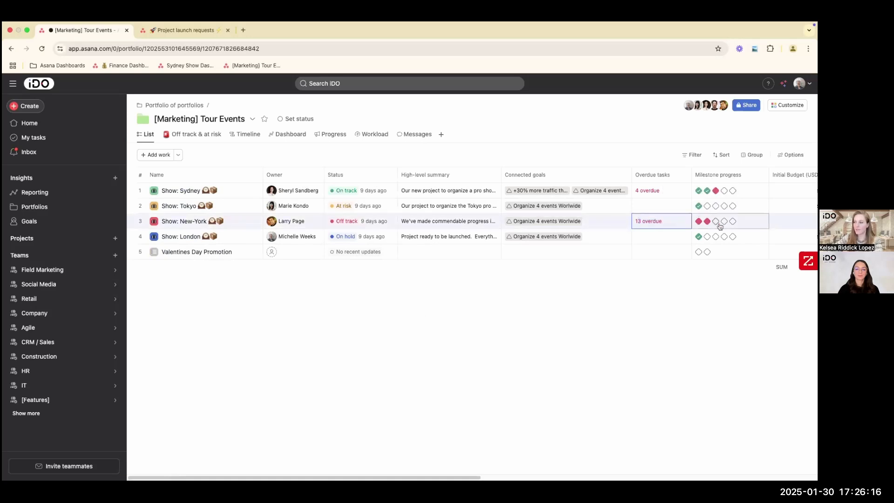
scroll(512, 463, right, 5)
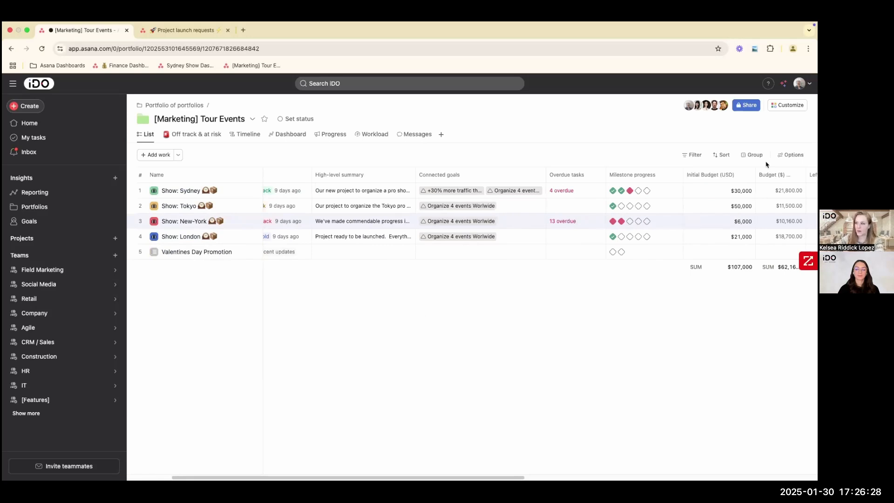
drag(457, 477, 315, 346)
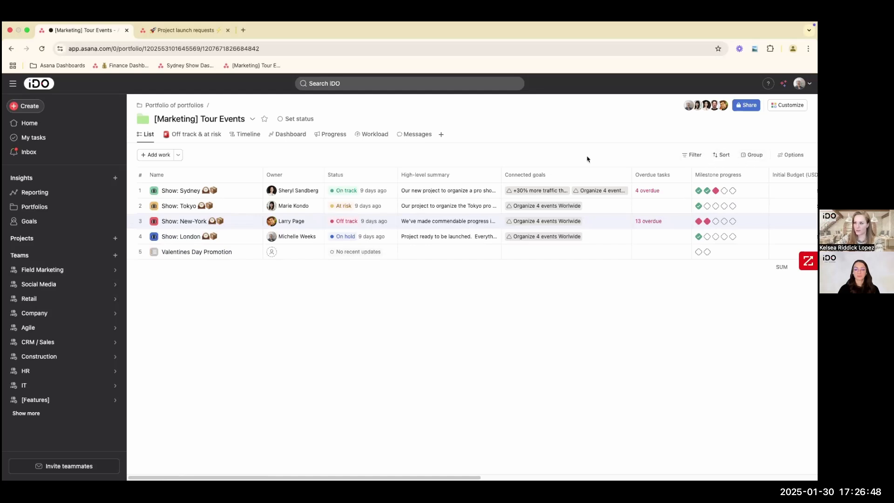
- Show the portfolio timeline at the Quarters scale and bring the tour event schedules from Q4 2024 to Q3 2025 into view
click(253, 136)
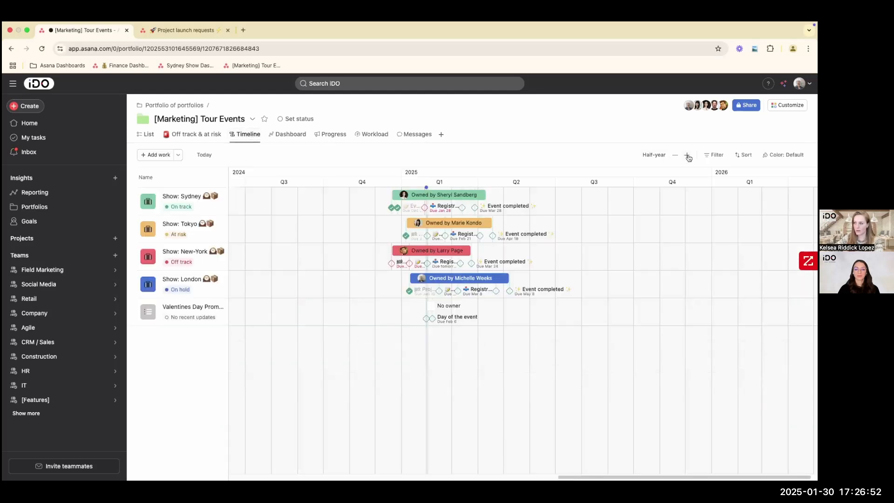
click(687, 156)
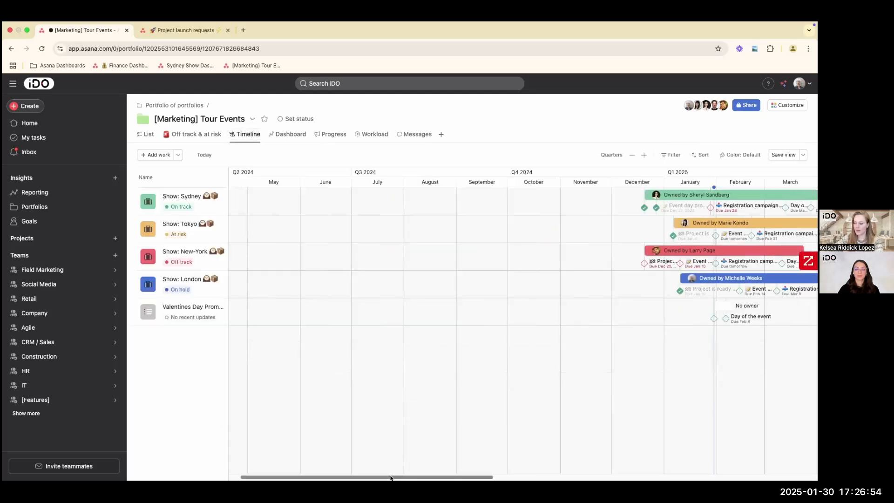
drag(391, 477, 515, 474)
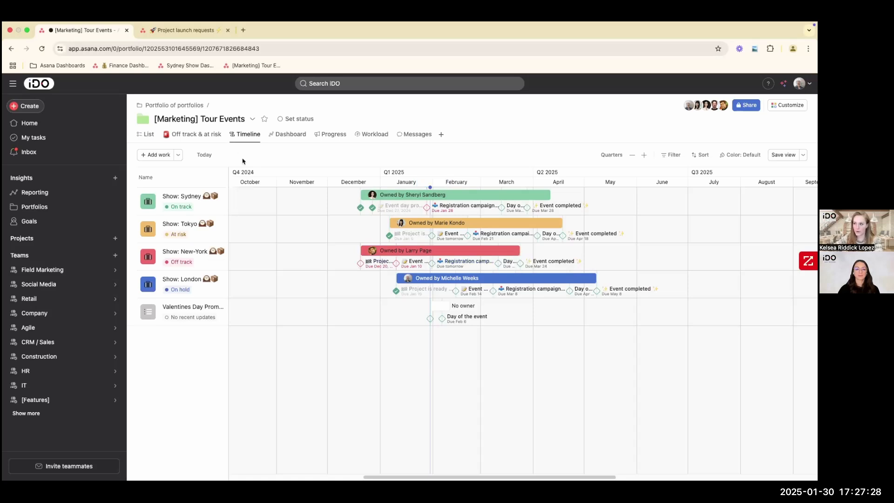
- Open the portfolio dashboard and examine the budget, spend, task total, project status and incomplete task charts
click(287, 139)
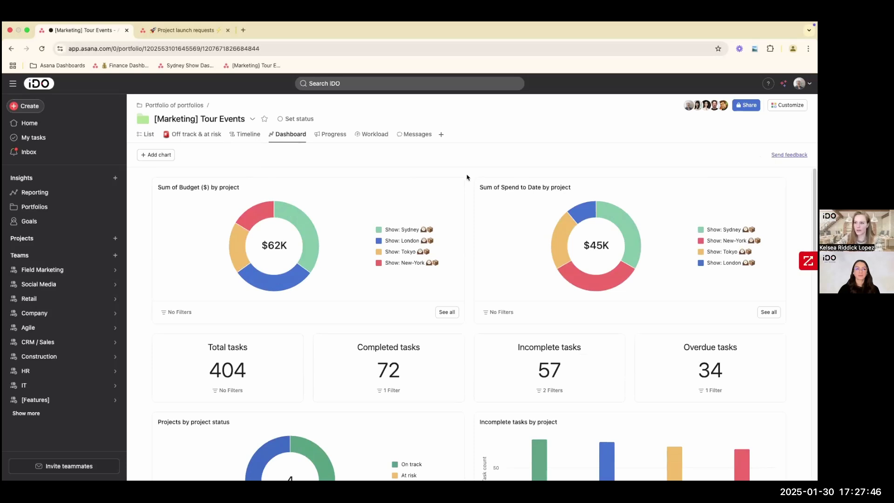
scroll(432, 242, down, 1)
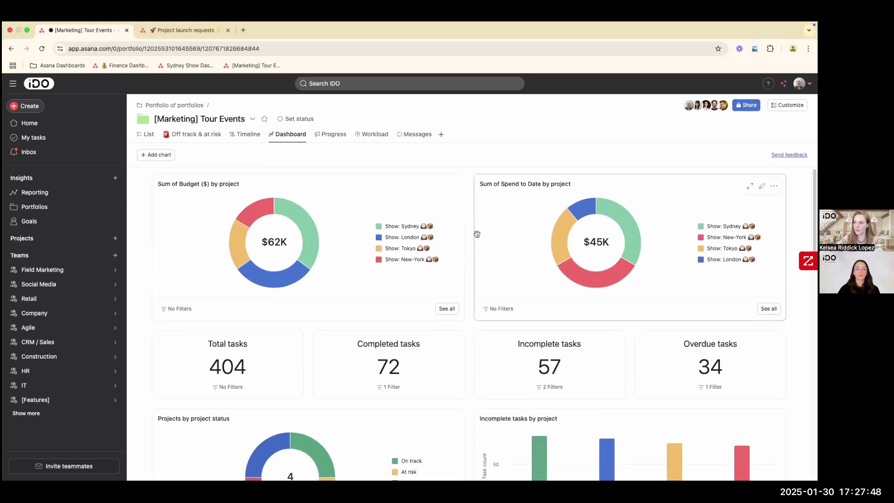
scroll(466, 243, down, 3)
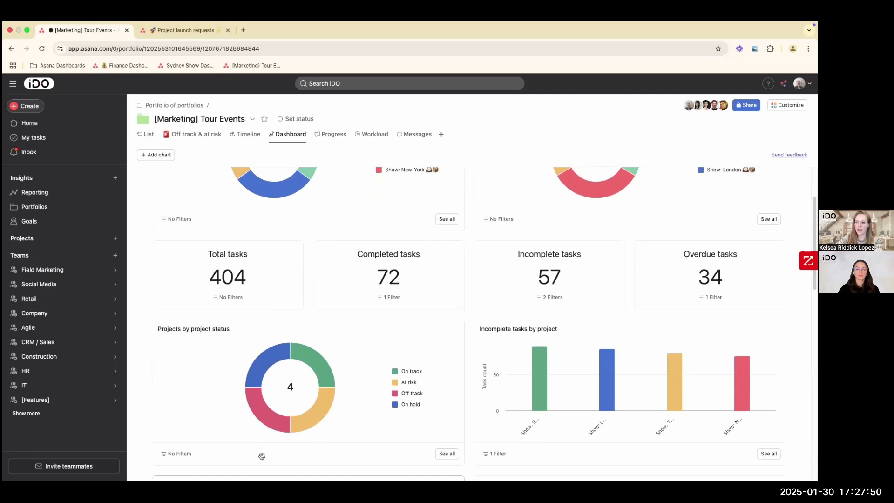
mouse_move(282, 354)
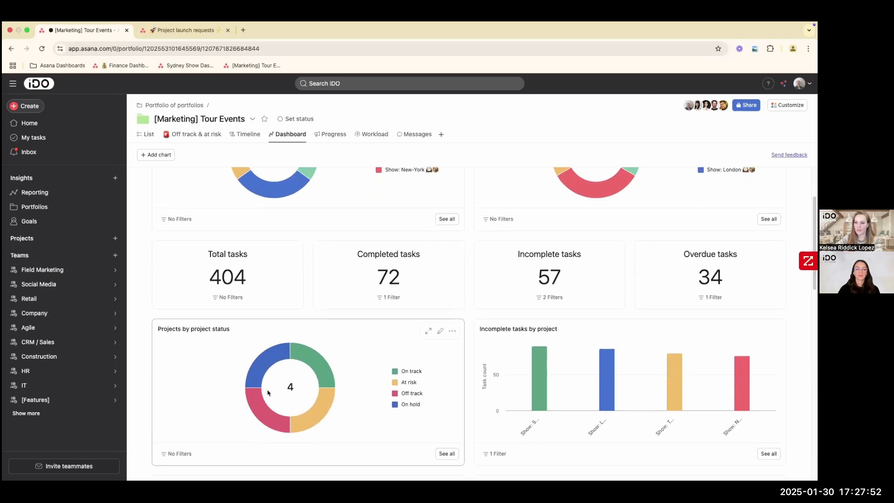
scroll(462, 386, down, 5)
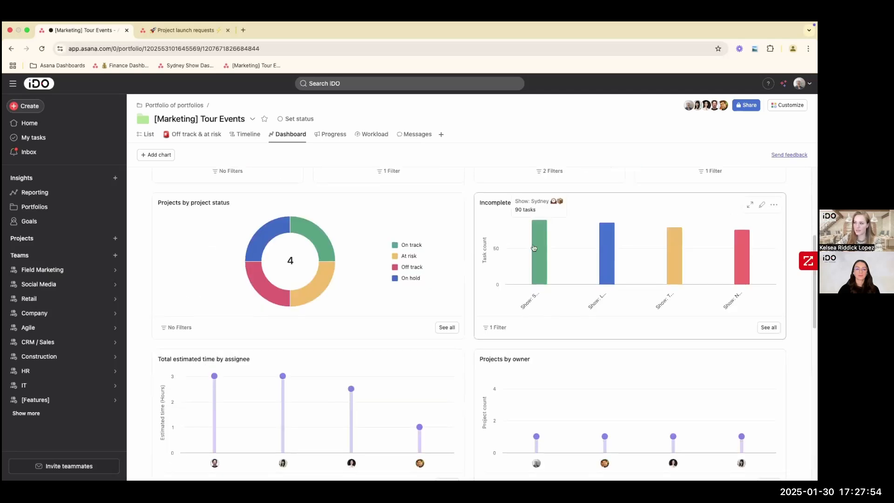
mouse_move(616, 245)
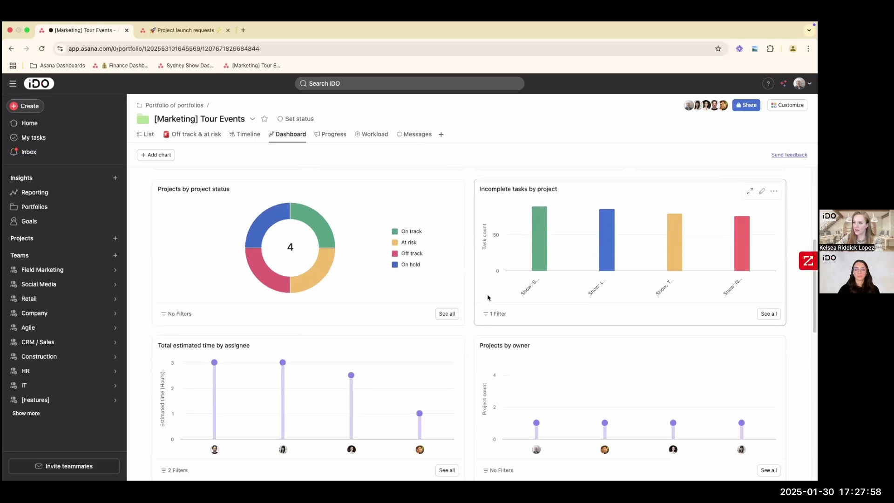
- Examine the remaining dashboard charts on estimated time, owners, assignees, unscheduled tasks and milestones, and return to the first charts
scroll(487, 300, down, 5)
mouse_move(225, 283)
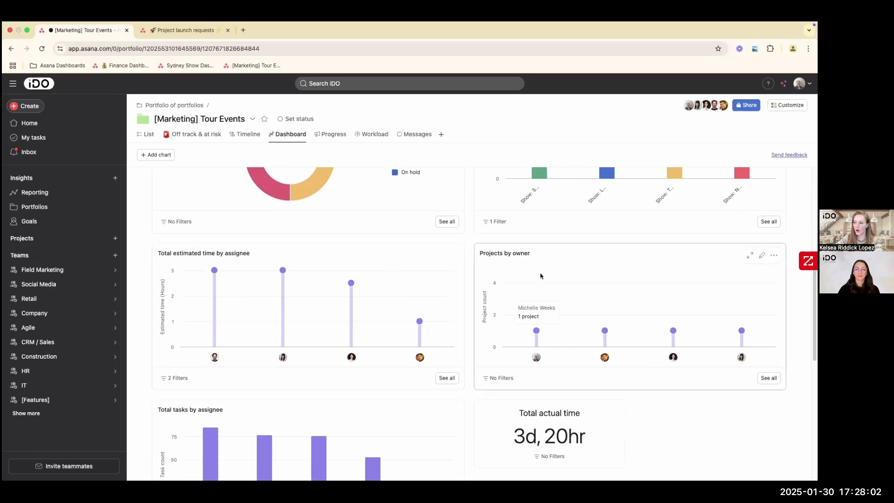
scroll(470, 312, down, 1)
scroll(471, 312, down, 3)
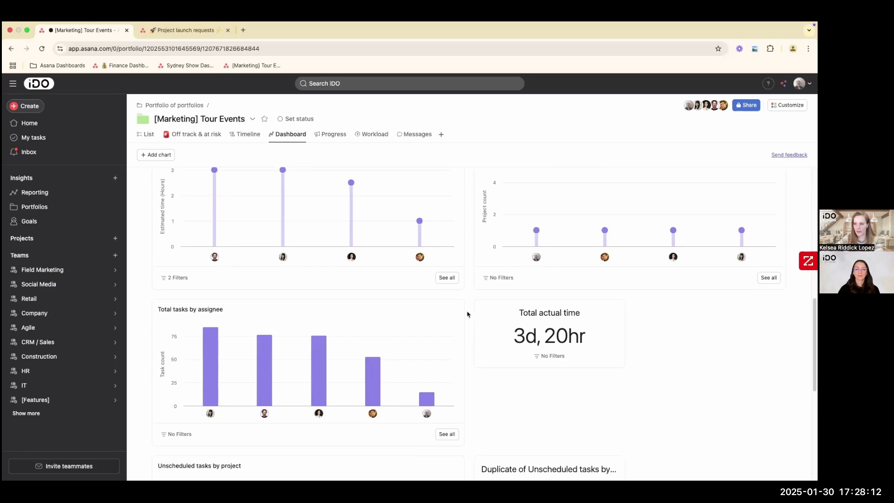
scroll(469, 315, down, 2)
scroll(468, 314, down, 3)
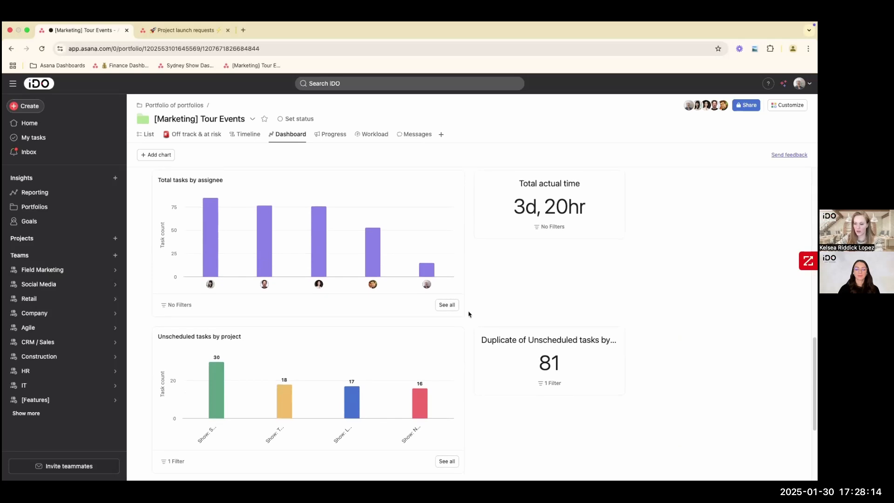
scroll(469, 315, down, 5)
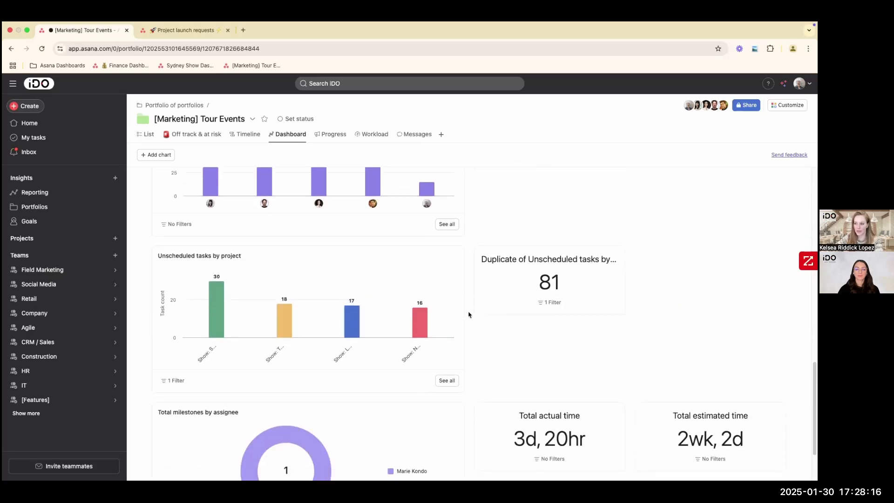
scroll(469, 314, down, 1)
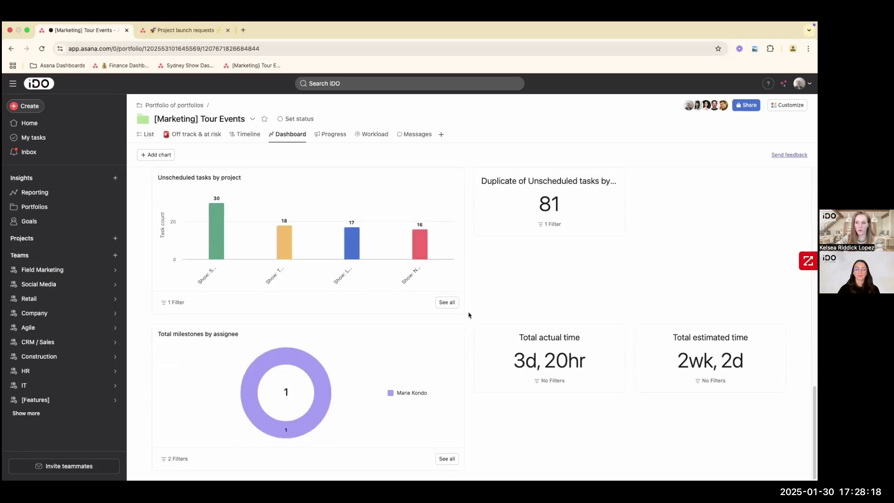
scroll(469, 315, up, 1)
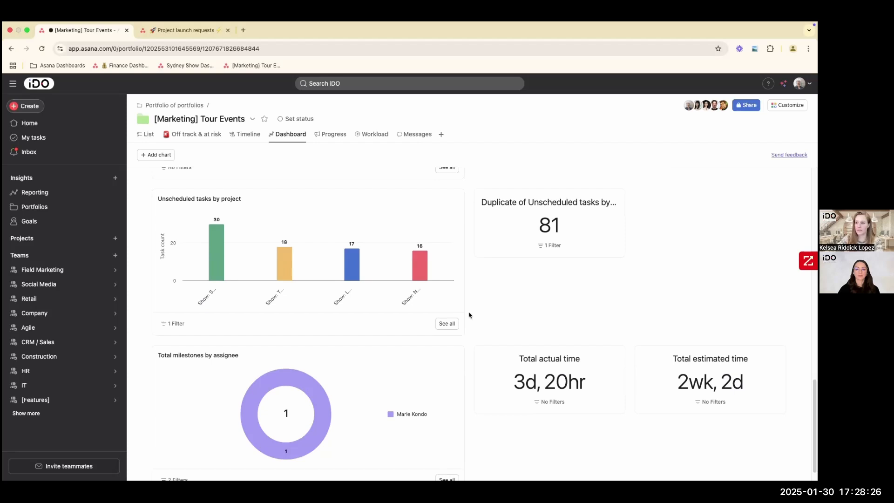
scroll(478, 315, down, 1)
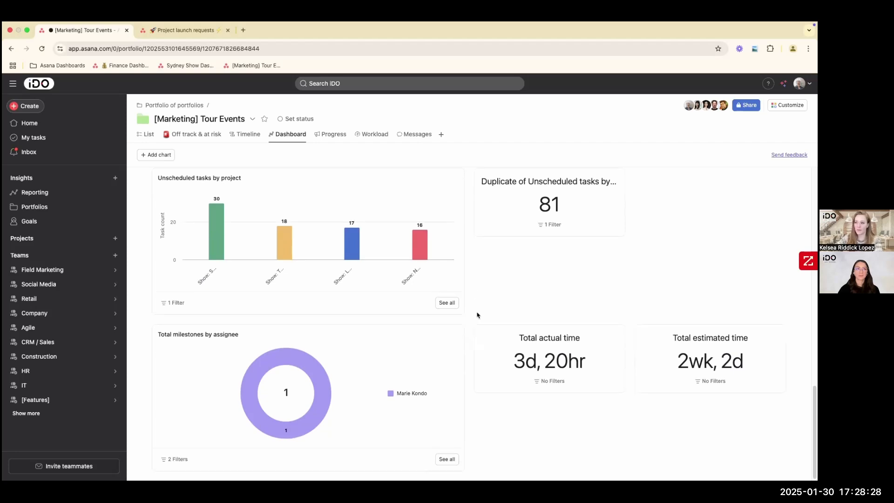
scroll(477, 315, up, 3)
scroll(477, 315, up, 5)
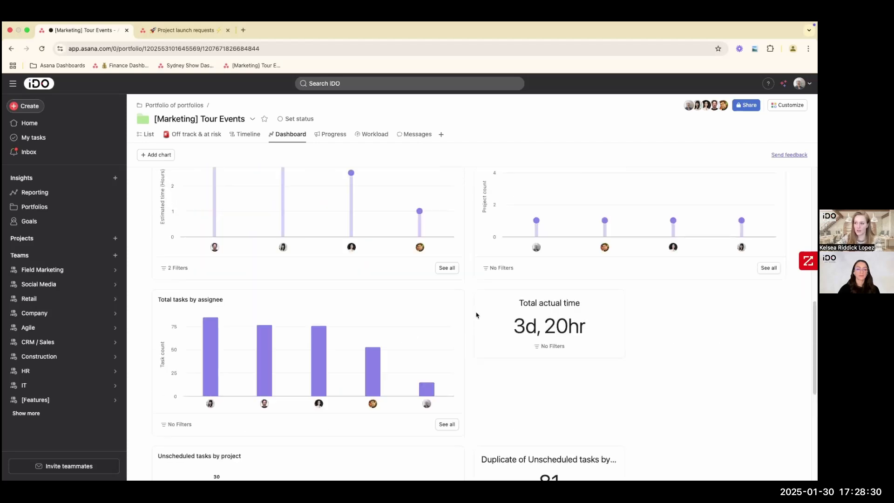
scroll(473, 317, up, 5)
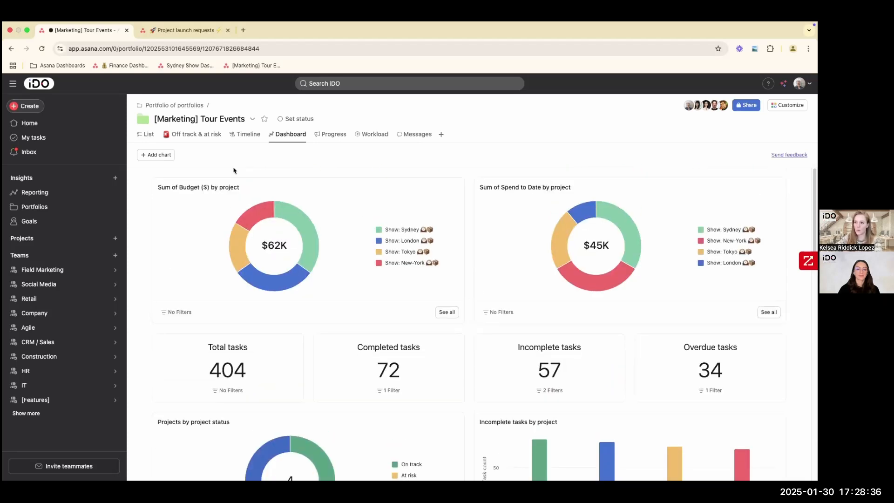
- Start a new dashboard chart, look through its available chart styles and filter criteria, and close it without adding the chart
click(167, 155)
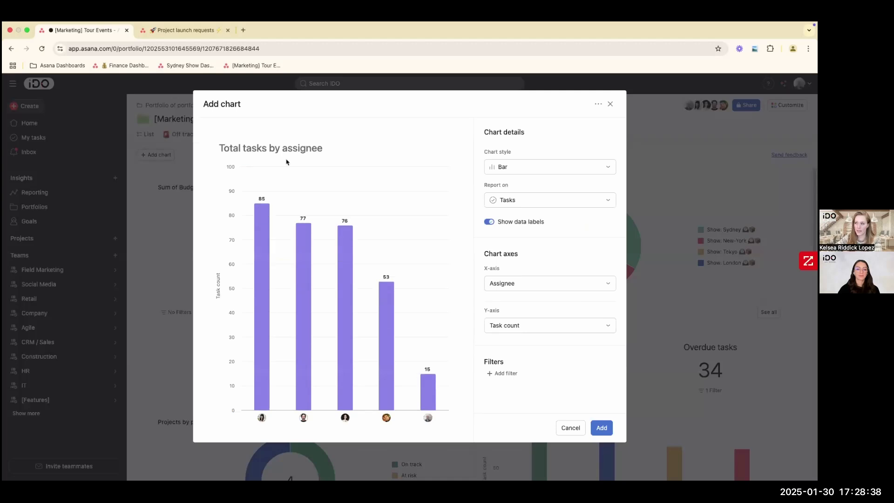
click(513, 171)
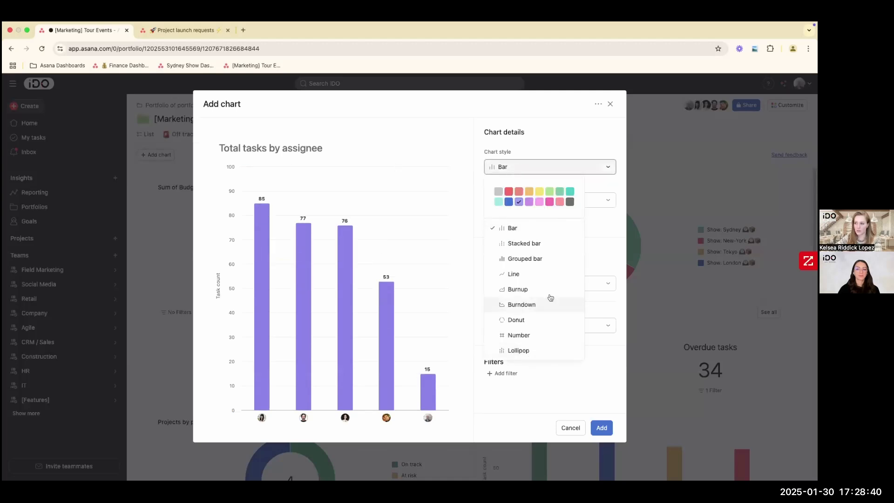
click(597, 229)
click(513, 377)
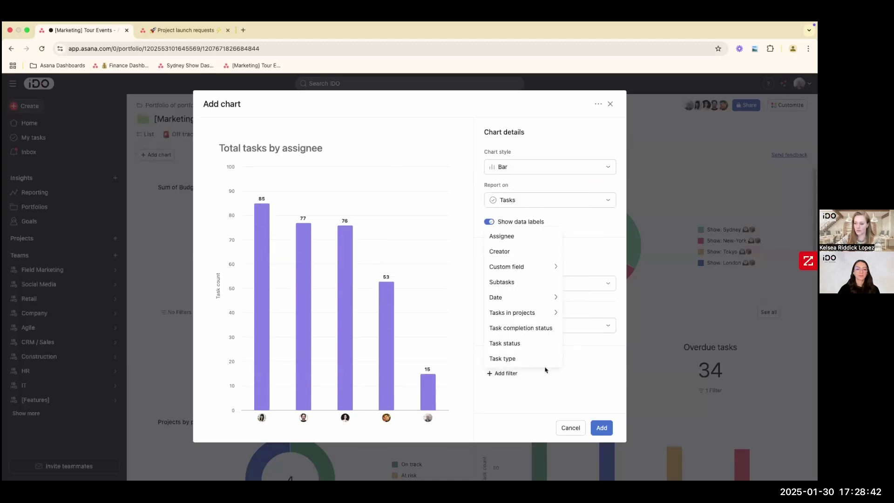
click(599, 312)
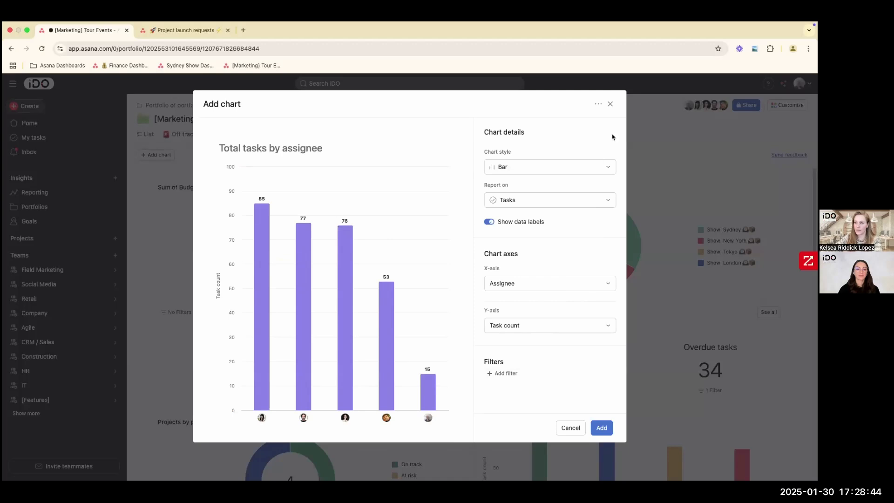
click(611, 104)
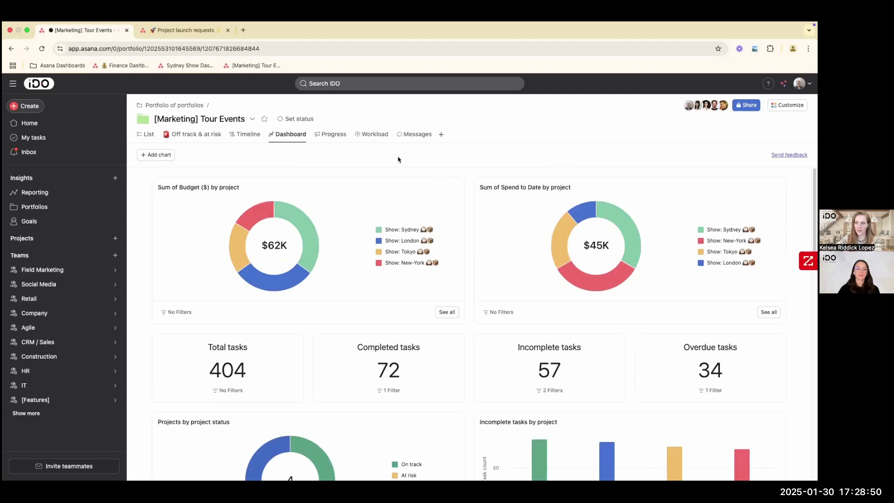
- Open the portfolio's workload view and expand the Senior Engineer's row to show the assigned tasks by project
click(371, 138)
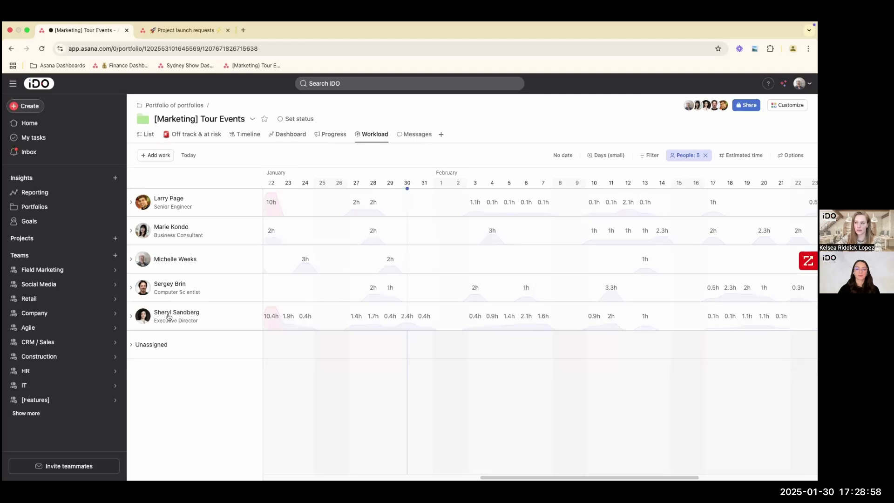
click(132, 203)
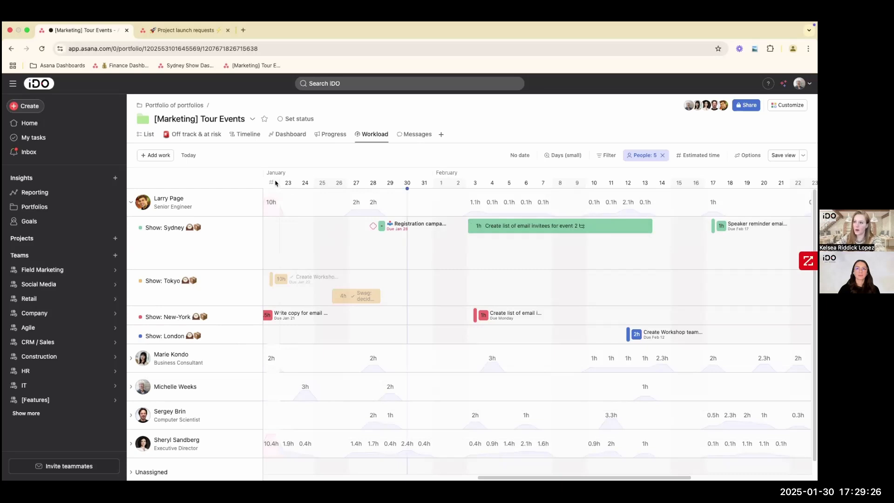
key(ctrl+Left)
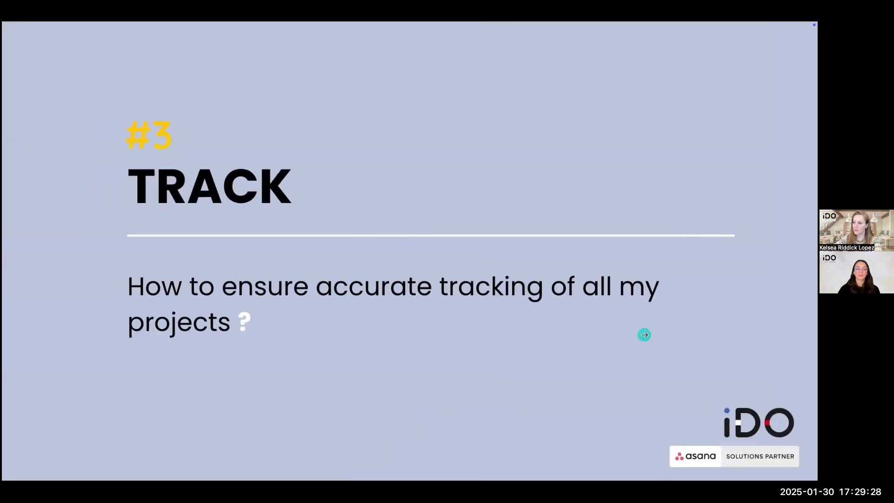
click(645, 335)
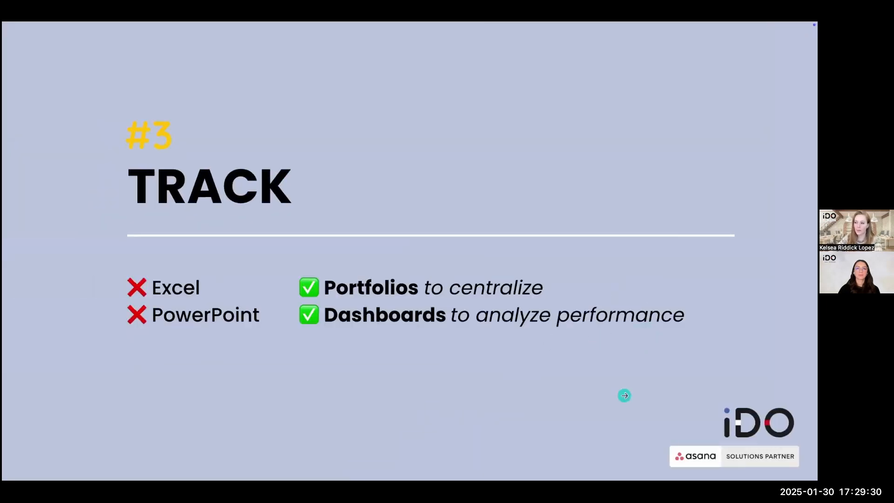
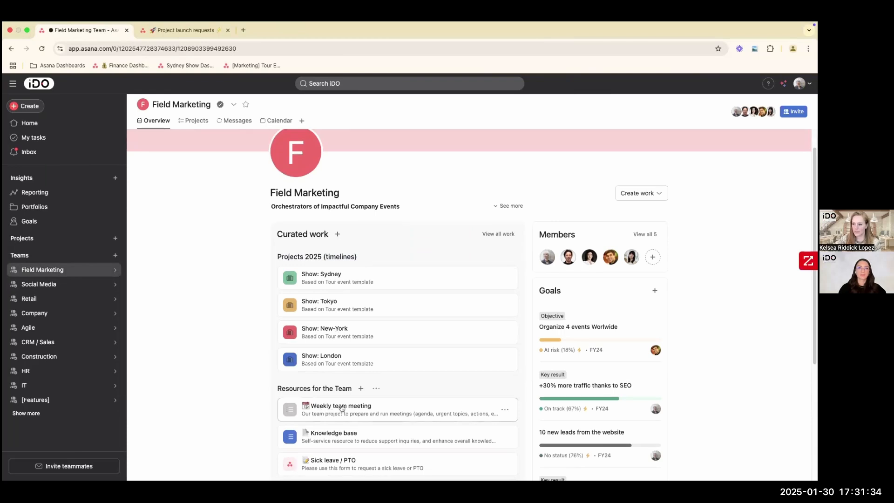
- Open the Field Marketing team's Weekly team meeting project and move the task "Email: send invite #1" to the Ongoing section
click(342, 409)
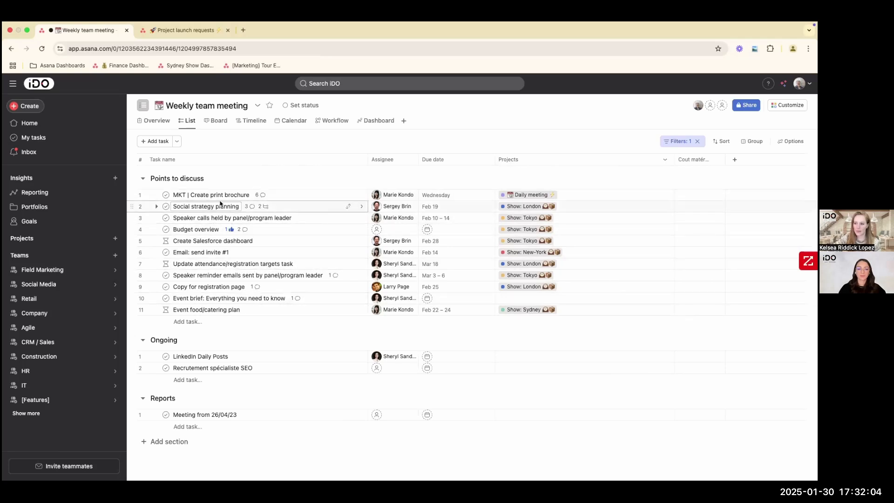
drag(133, 251, 176, 343)
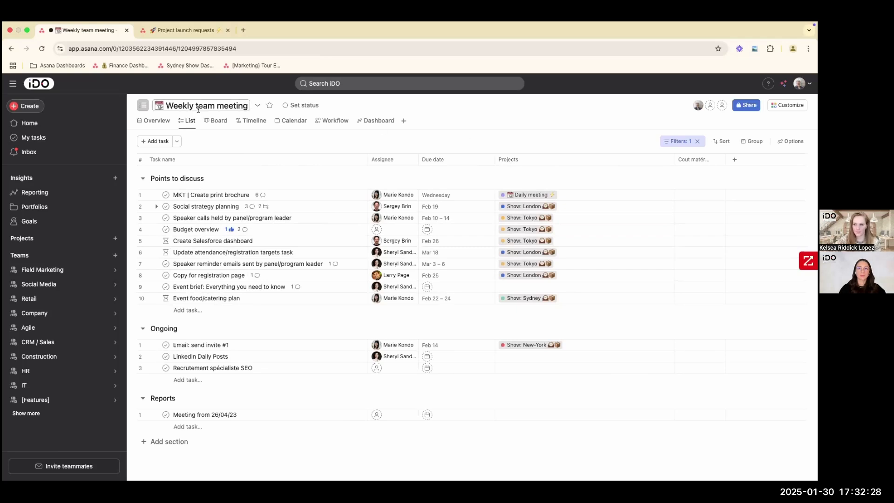
- Create a new reporting dashboard and start a custom chart on it
click(47, 195)
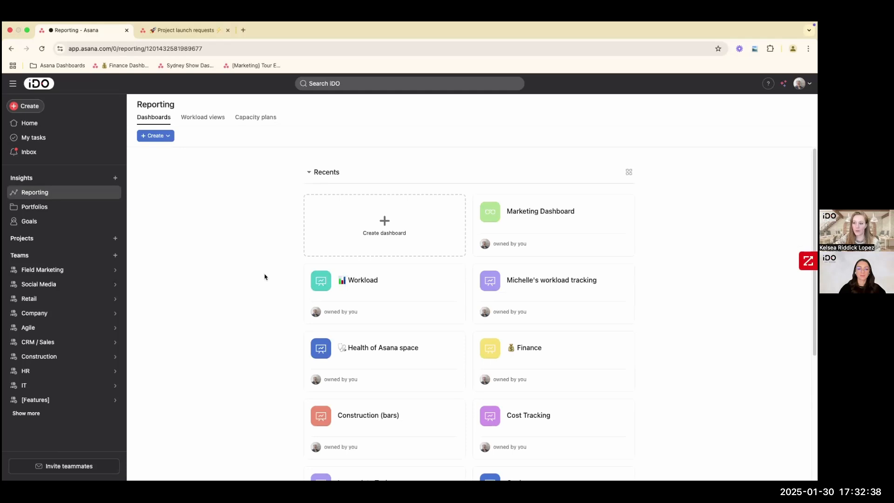
click(384, 231)
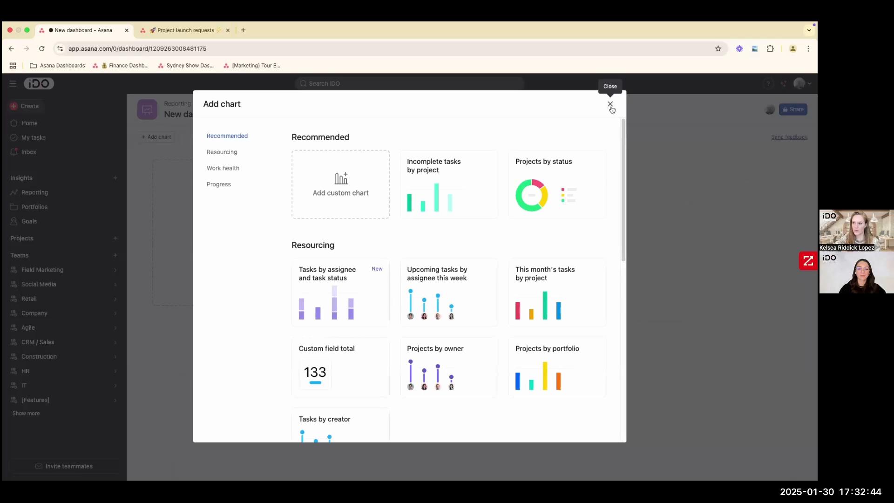
click(610, 105)
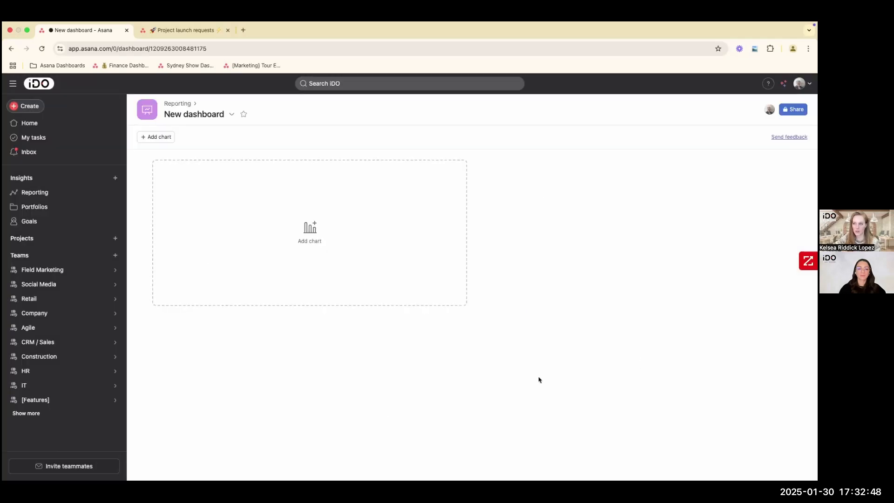
click(295, 255)
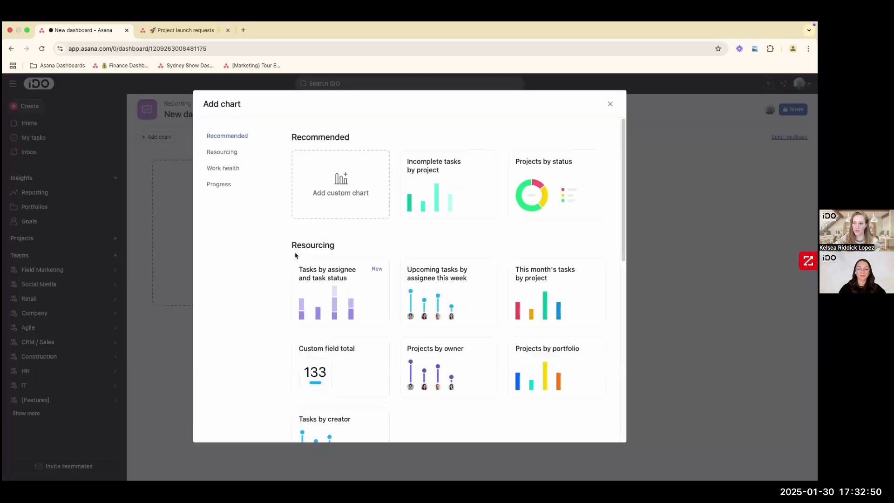
click(314, 212)
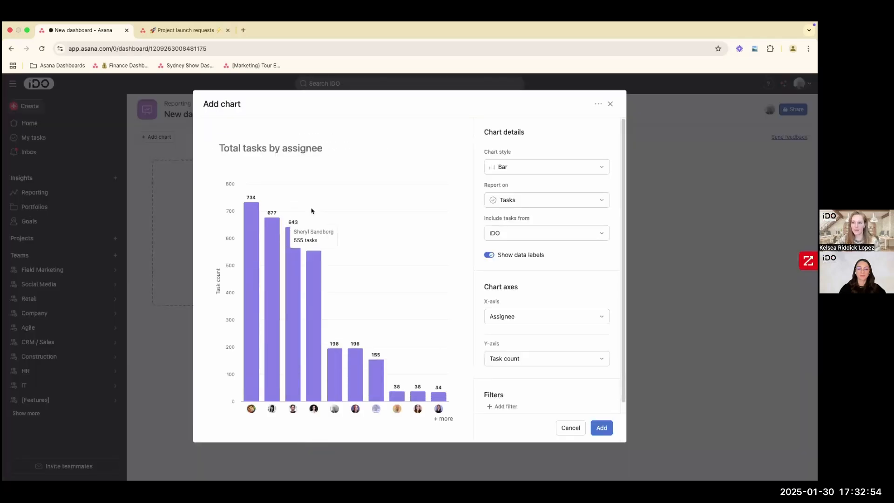
- Look over the chart's title and report settings, and include tasks from the Field Marketing team
click(227, 146)
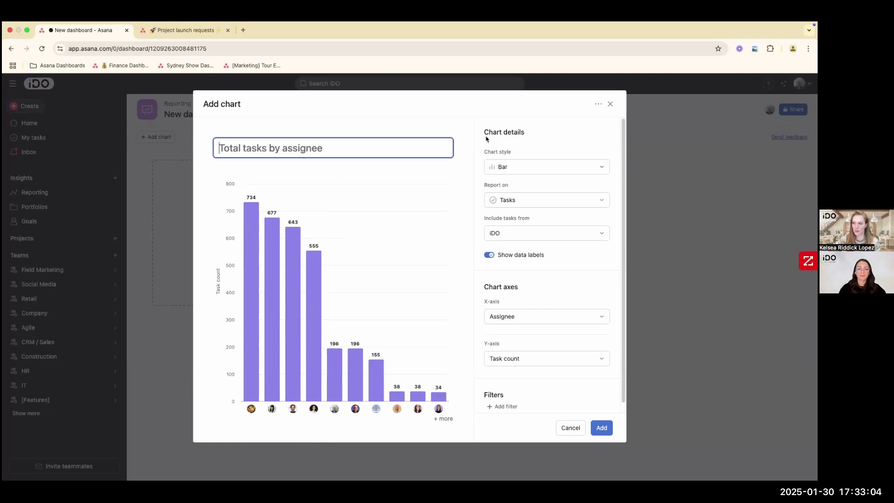
drag(484, 185, 509, 186)
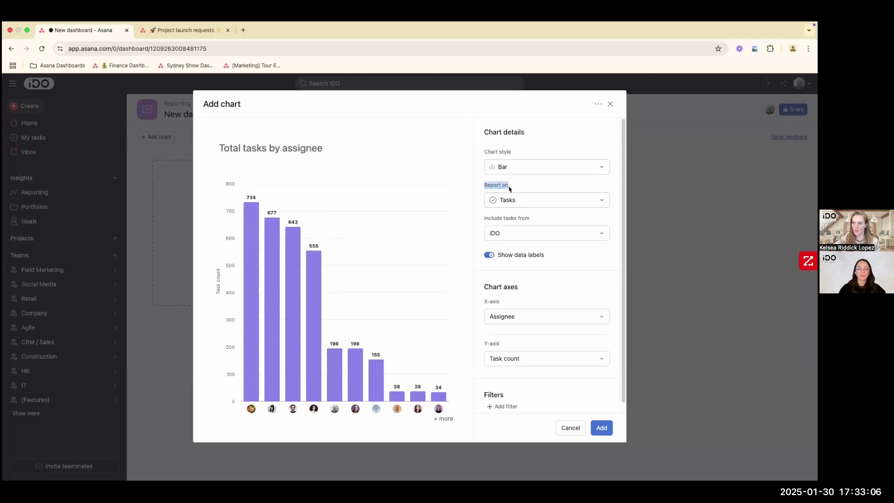
drag(485, 218, 531, 219)
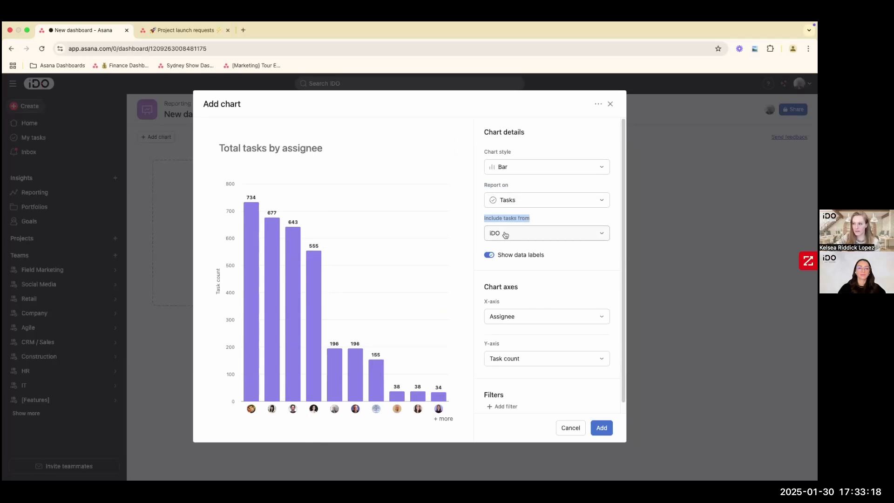
click(505, 234)
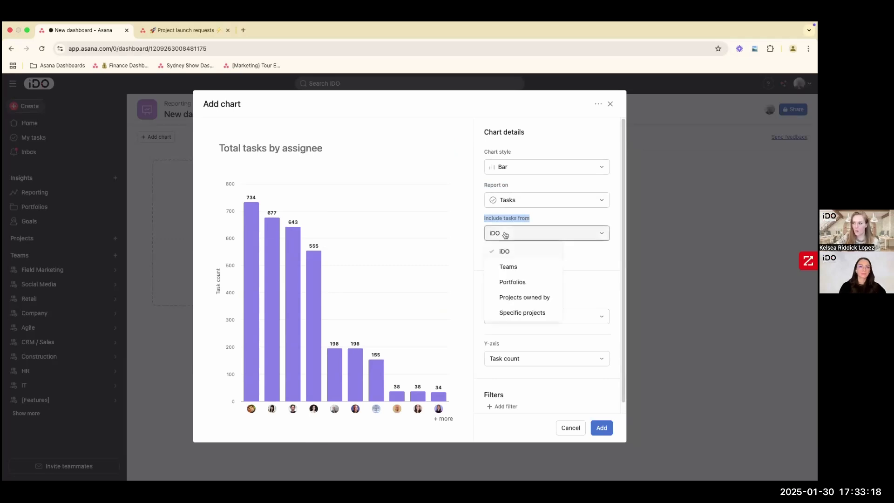
click(508, 268)
click(515, 272)
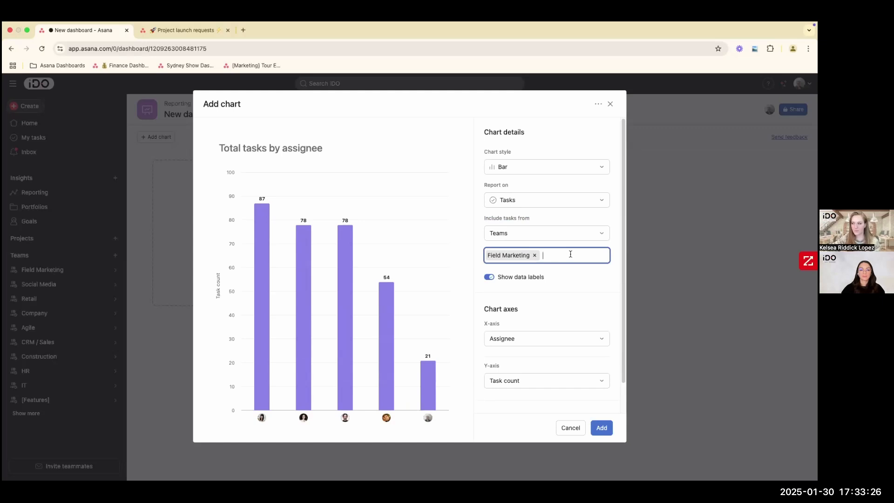
- Include tasks from the specific projects Winter Sales Event and Valentines Day Promotion, and add the chart to the dashboard
click(522, 239)
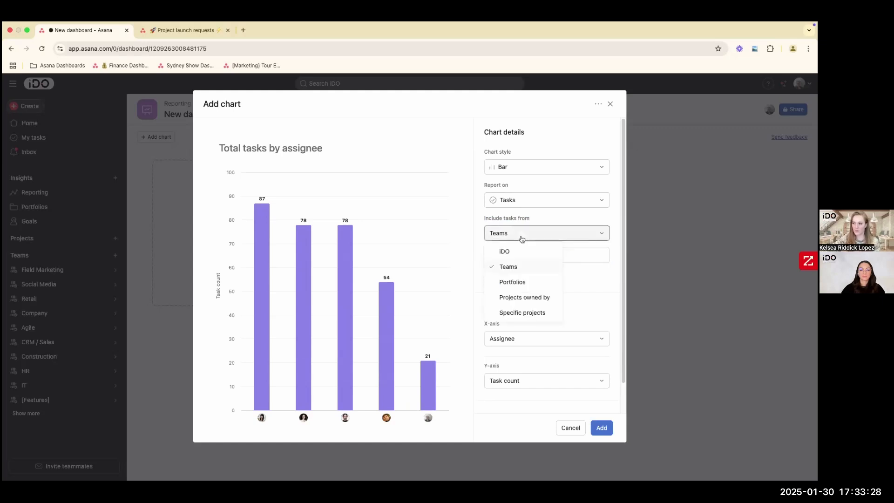
click(522, 313)
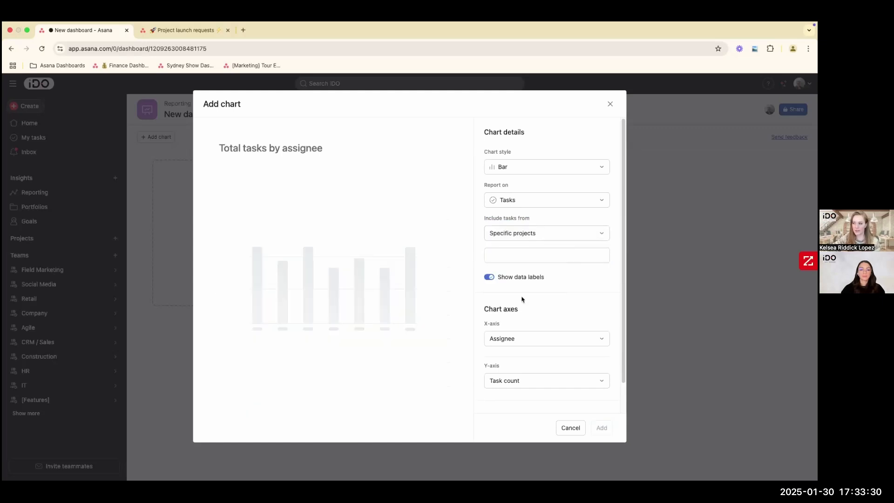
click(502, 255)
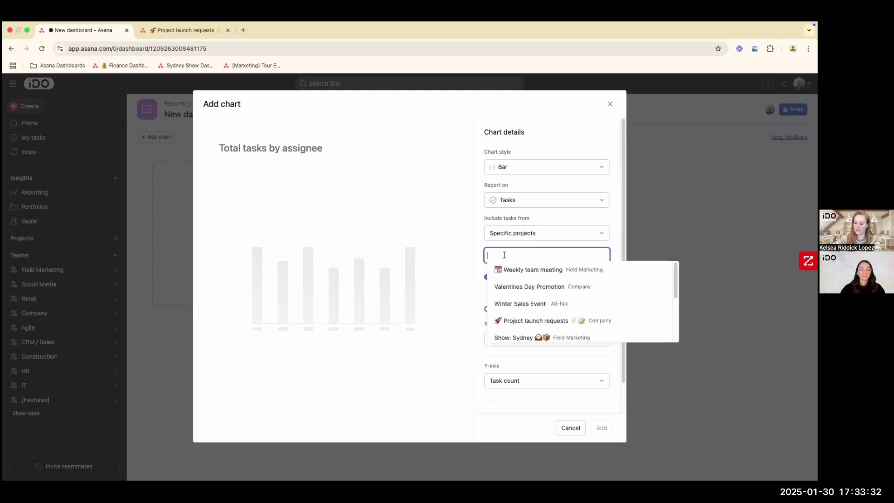
text(winter)
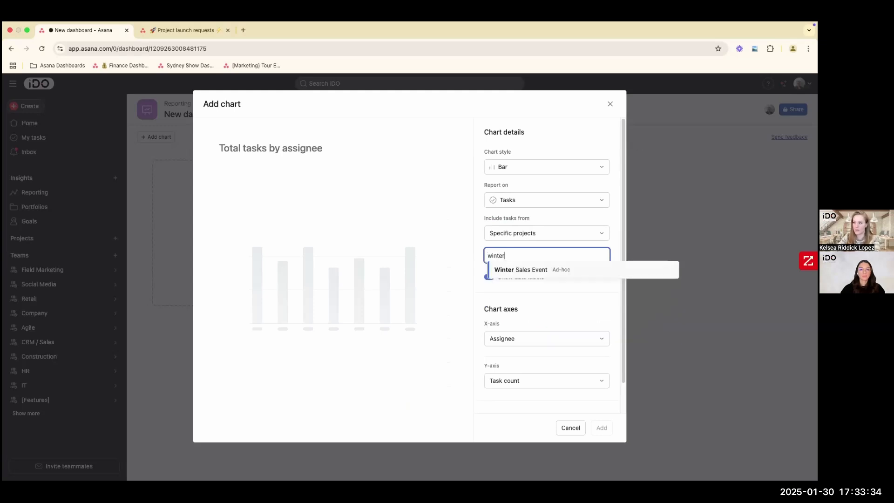
key(Return)
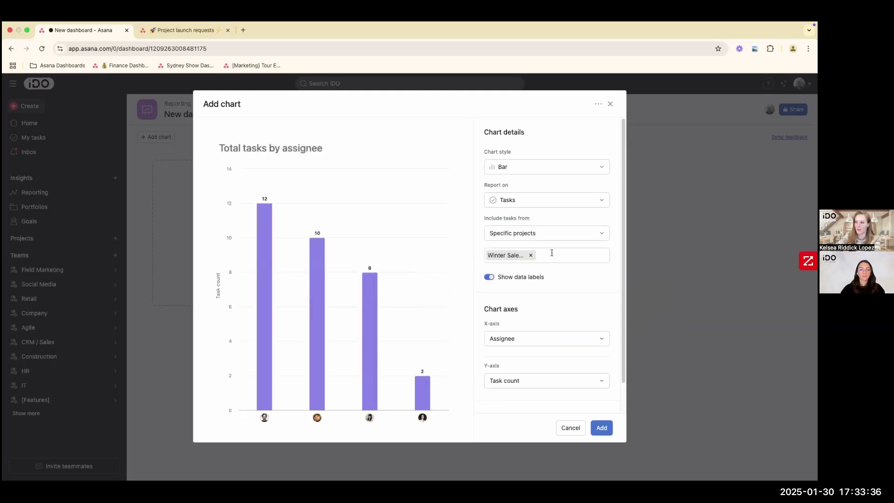
click(552, 254)
text(valen)
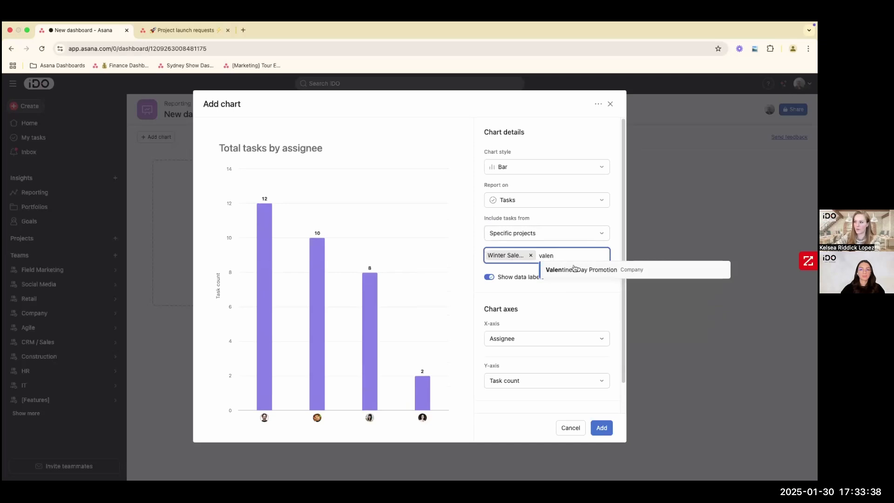
click(572, 270)
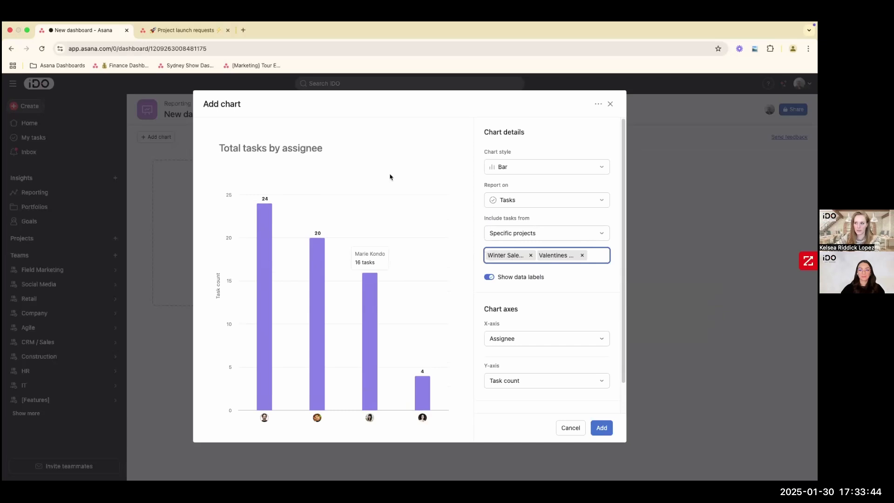
click(602, 429)
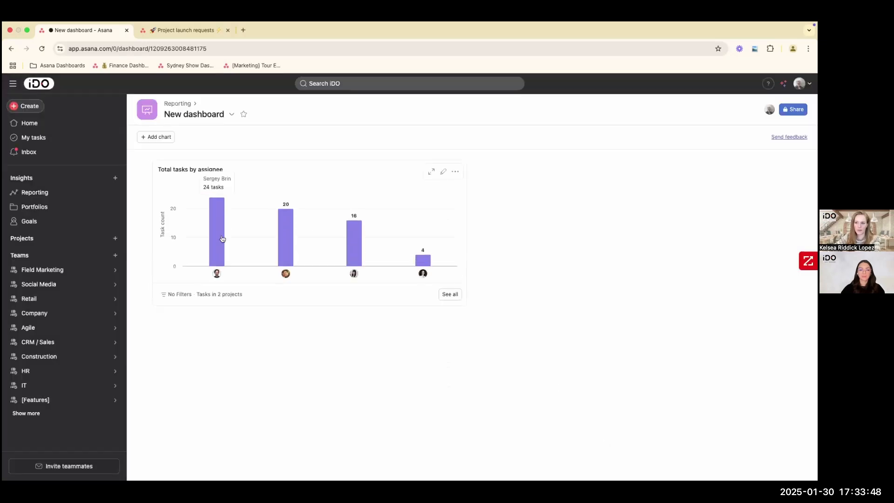
- Look through the added chart's style options without changing them, and list the tasks behind its tallest bar
click(443, 172)
click(506, 169)
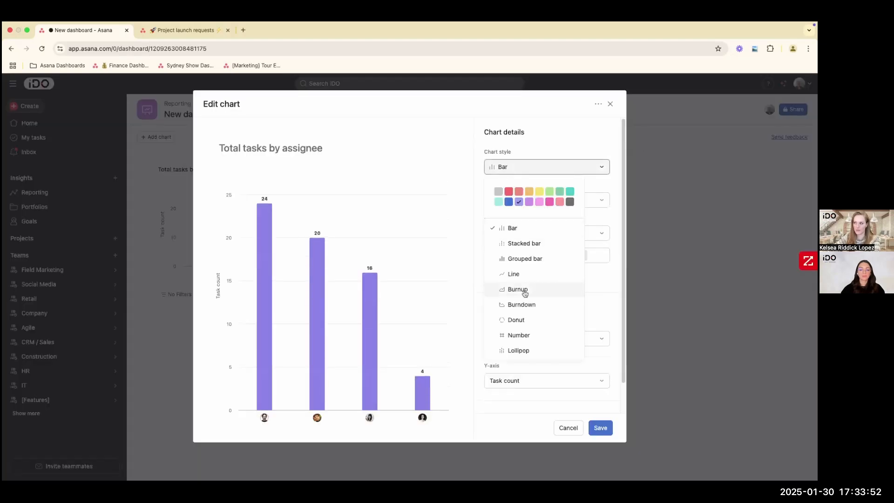
click(610, 104)
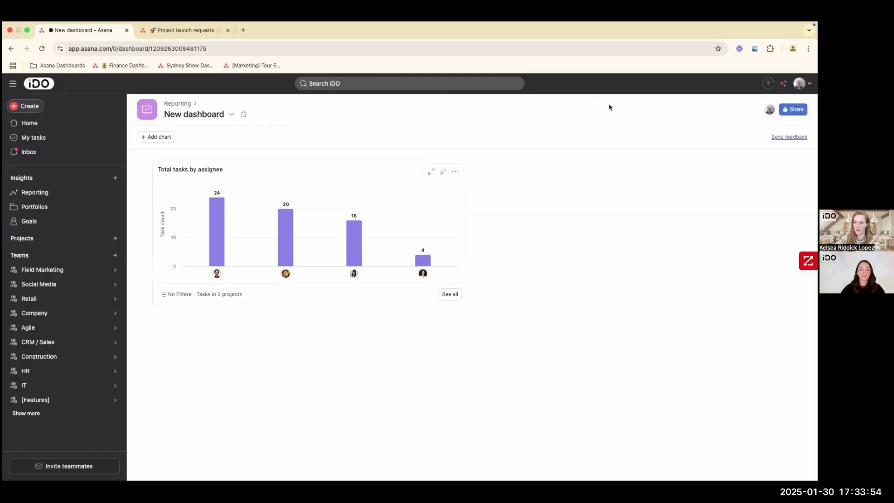
click(217, 234)
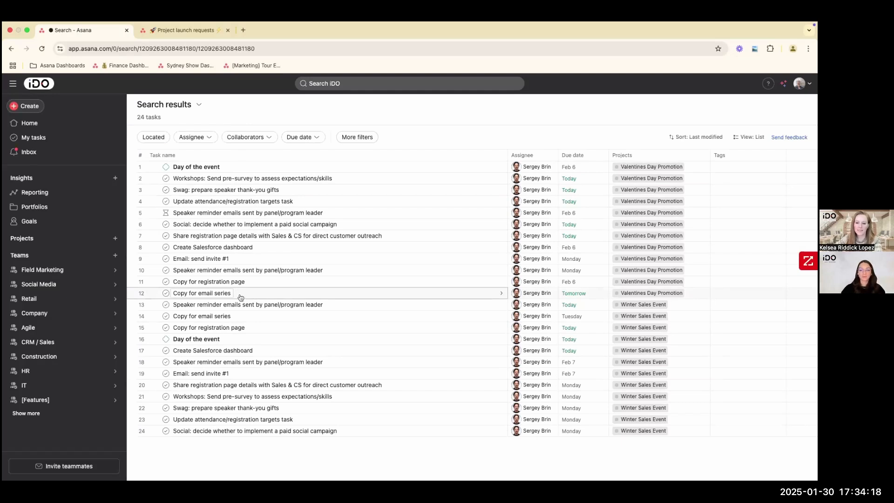
- Open the Show: Sydney project from the Field Marketing team and examine its dashboard charts
click(73, 272)
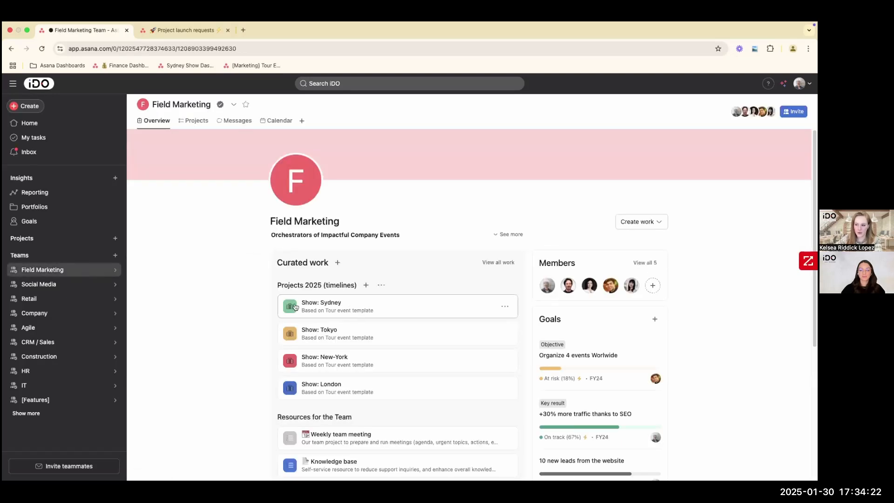
click(312, 308)
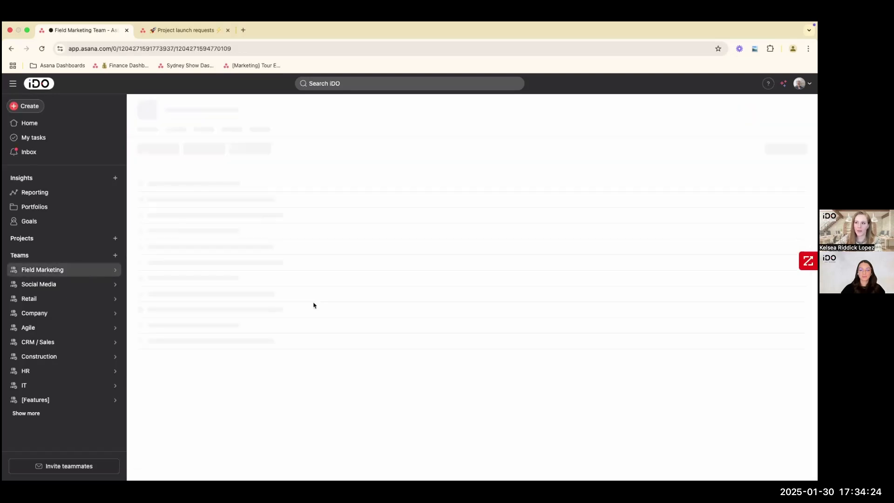
click(361, 139)
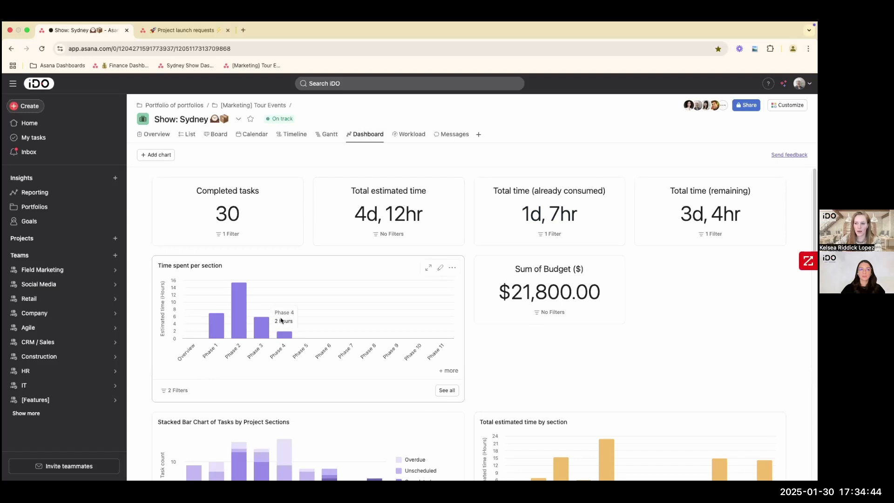
scroll(405, 317, down, 1)
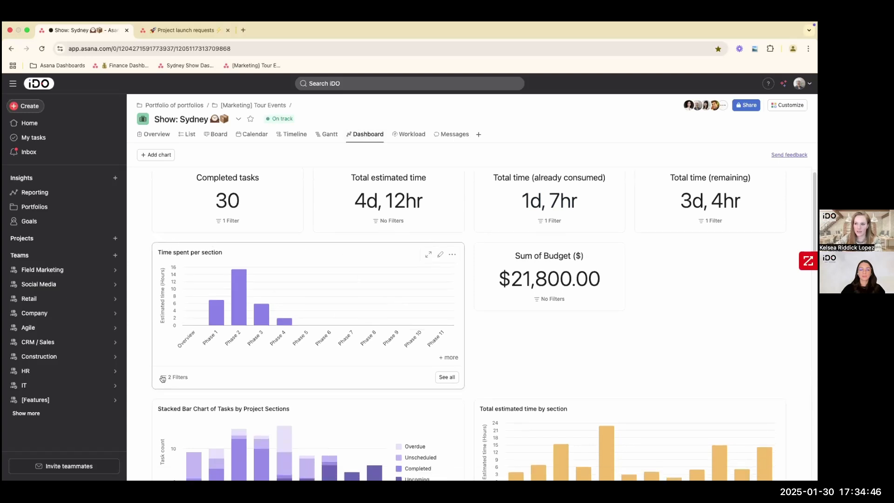
- Look through the size, duplicate, image and removal options of the Time spent per section chart without applying any
click(451, 255)
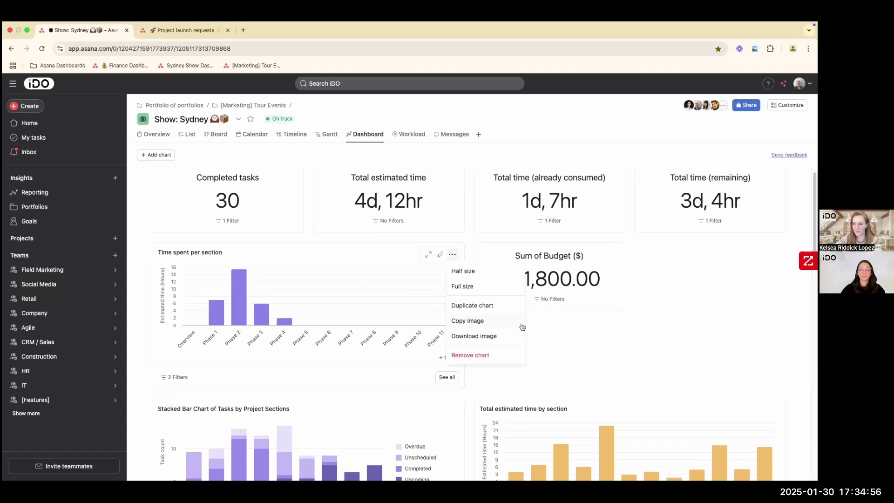
click(539, 331)
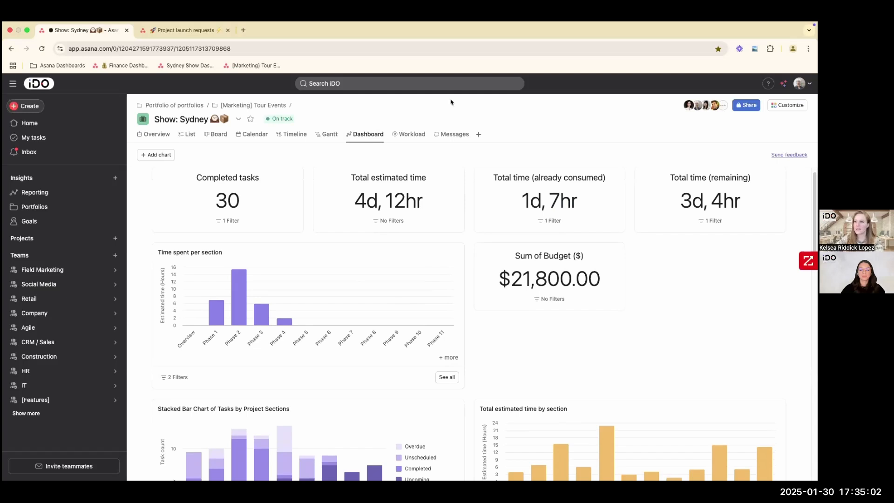
scroll(454, 373, up, 1)
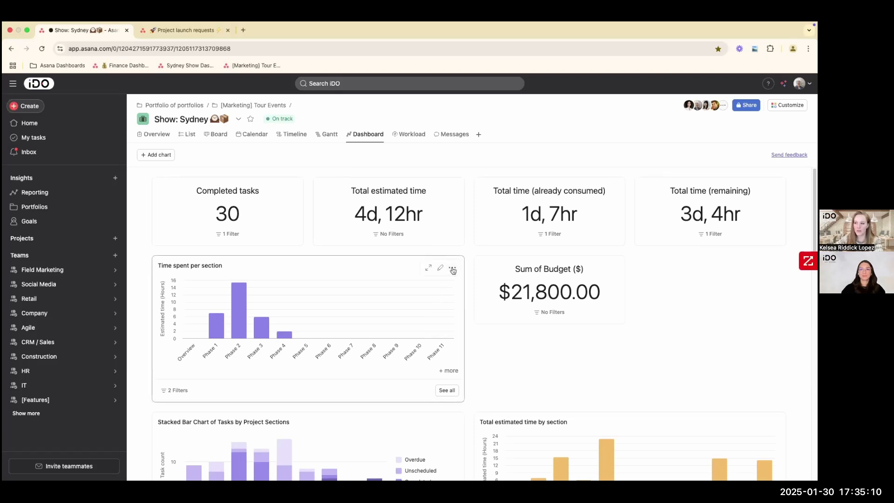
click(452, 269)
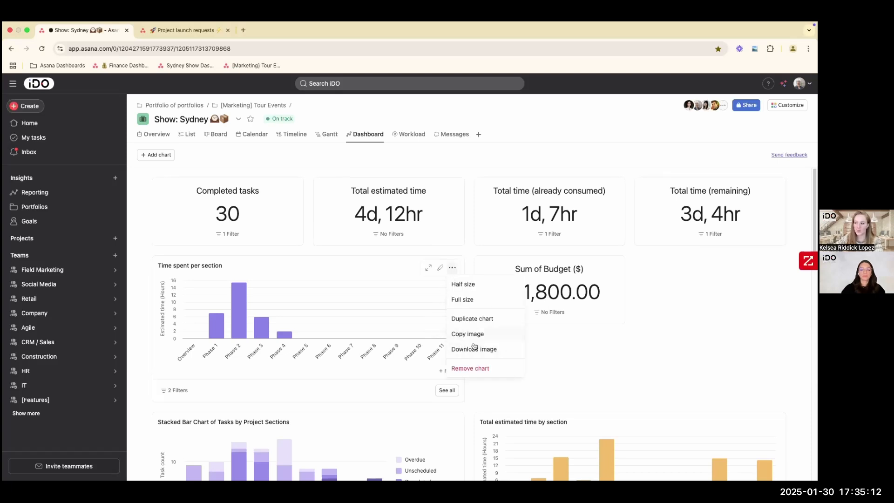
click(472, 238)
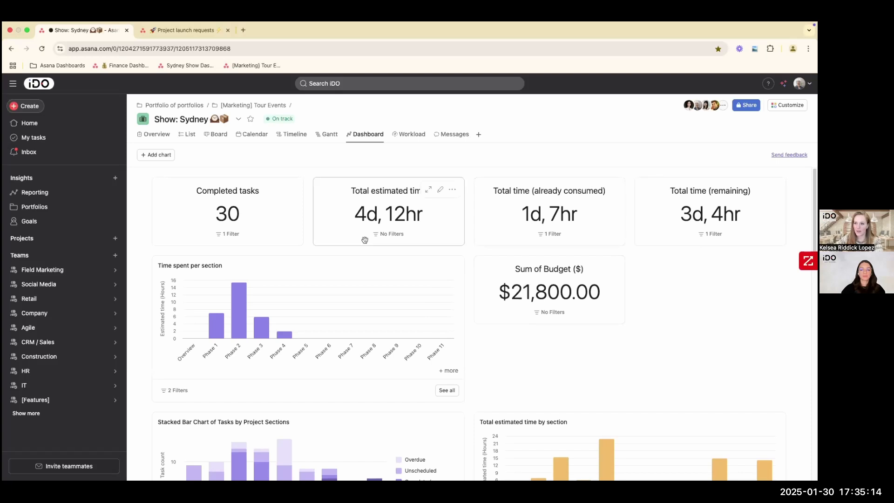
- Open the [Marketing] Tour Events portfolio and view its dashboard
click(35, 207)
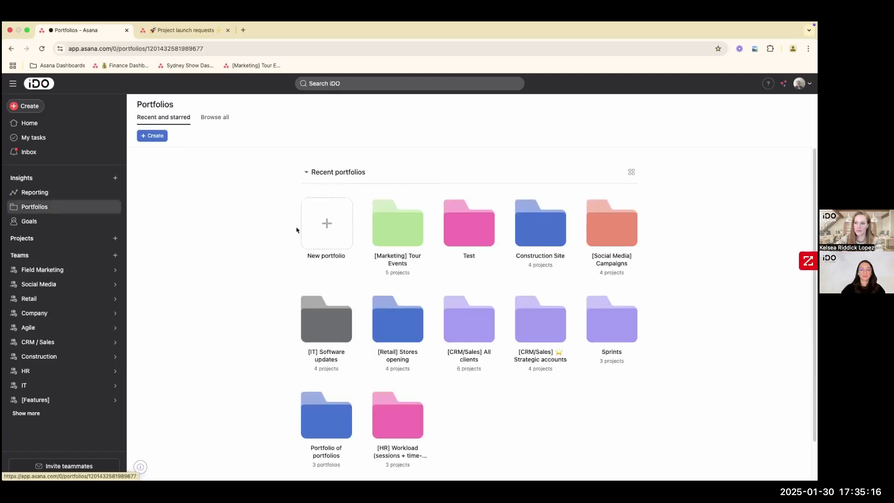
click(393, 227)
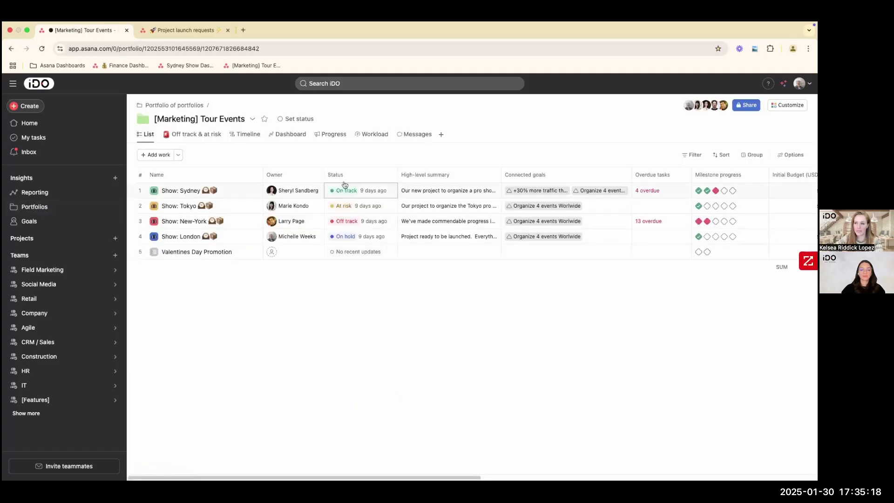
click(291, 135)
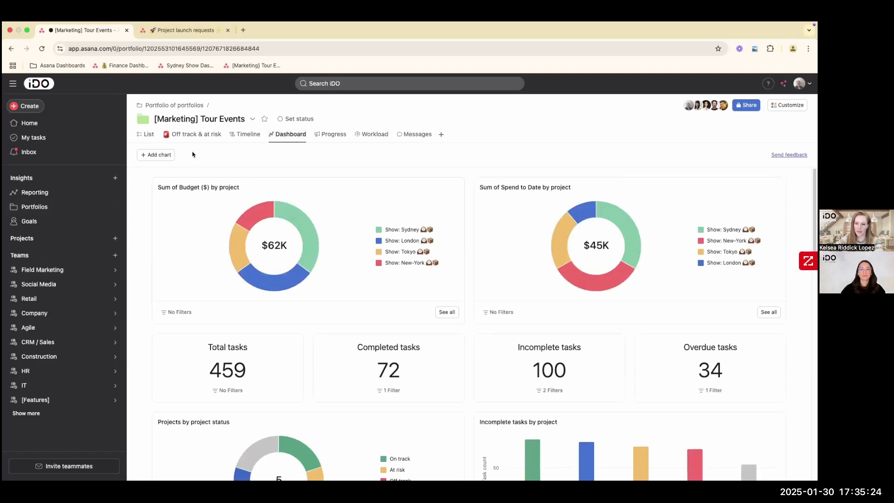
- View the [Marketing] Tour Events portfolio as a list and look through its export and sync options without choosing one
click(148, 136)
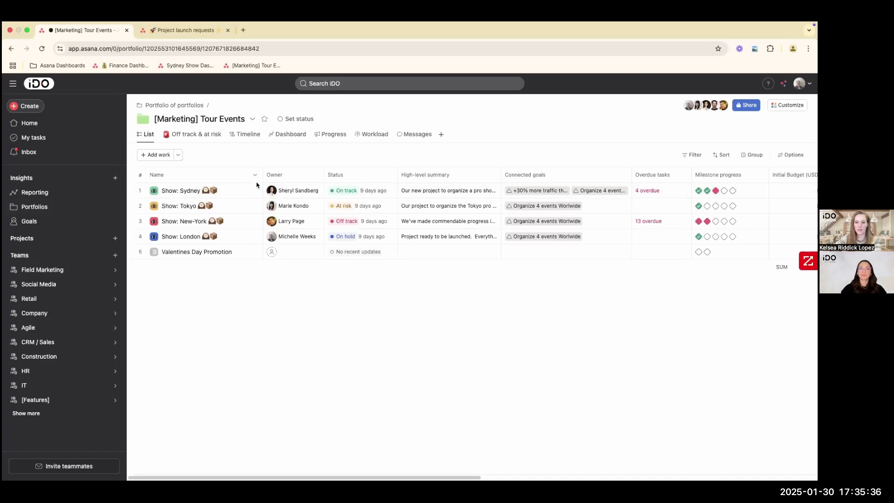
click(252, 120)
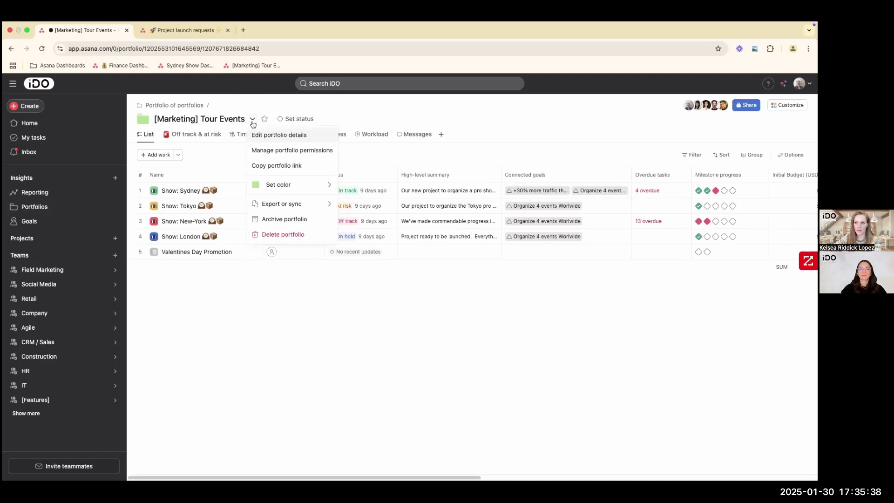
mouse_move(267, 204)
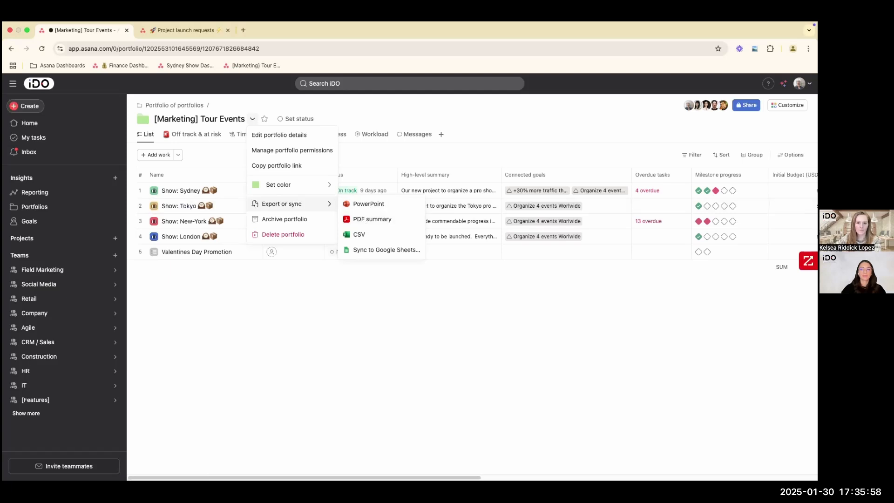
click(216, 317)
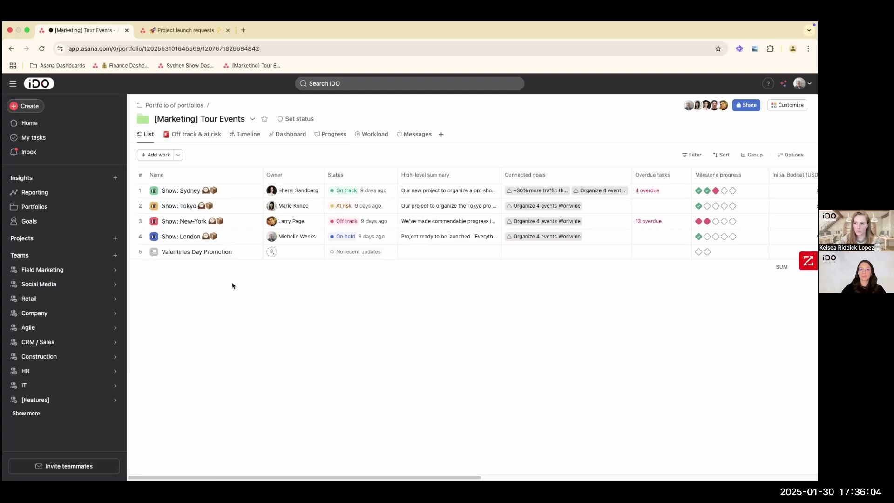
- Open the Show: Sydney project from the Field Marketing team and view its board and calendar
click(47, 269)
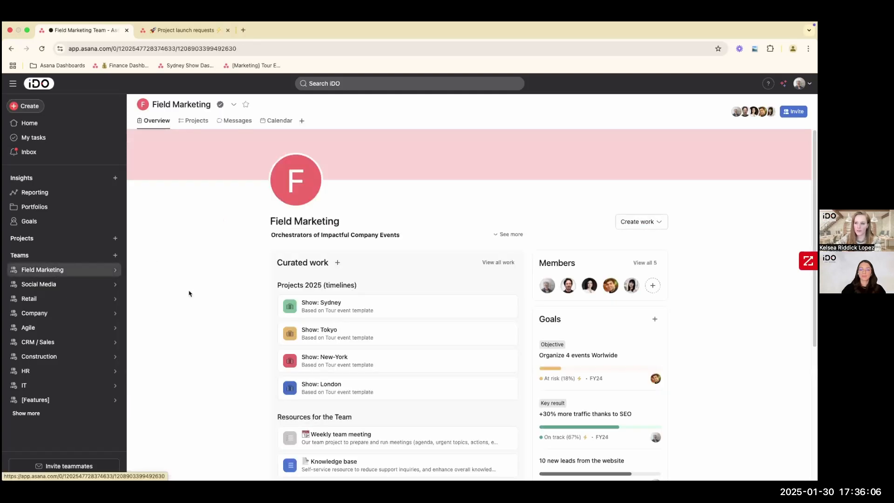
click(317, 307)
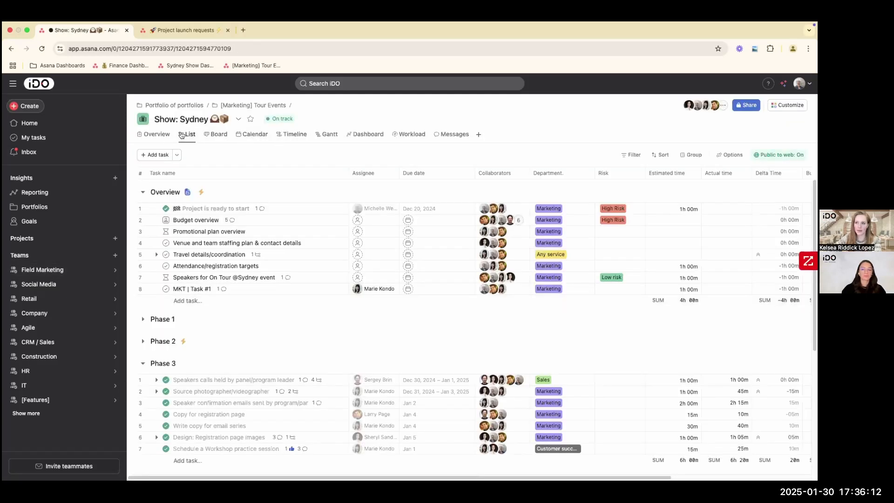
click(215, 135)
click(240, 138)
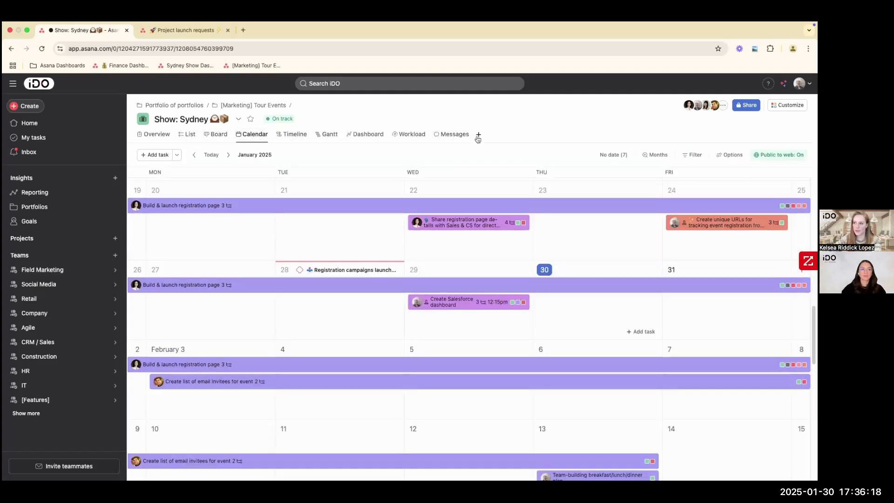
- Add a Workflow view to the Show: Sydney project and expand the trigger that moves tasks to the Overview section
click(479, 136)
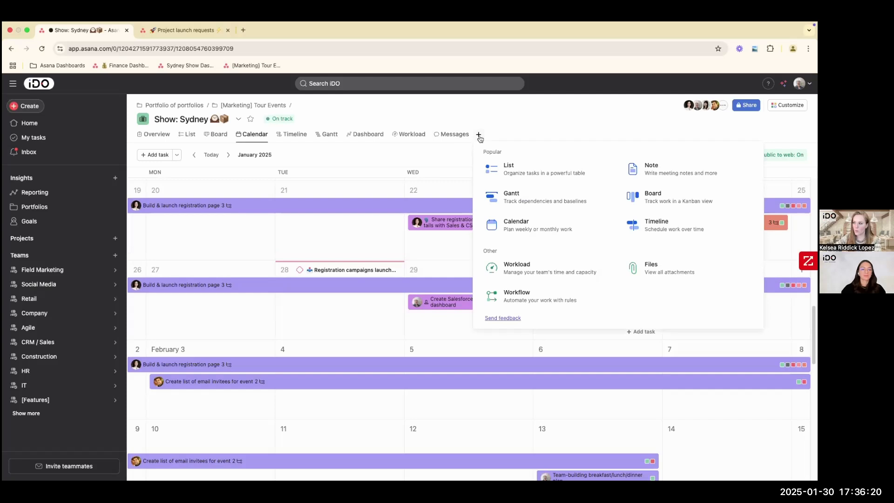
click(531, 295)
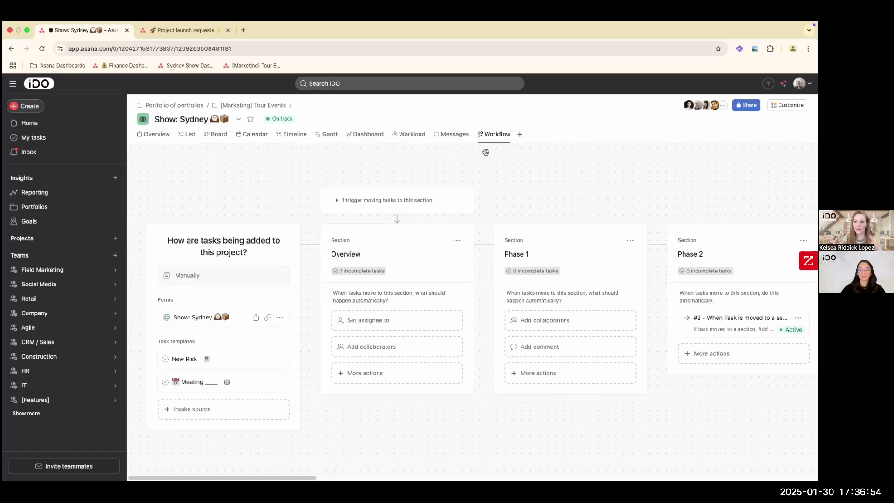
click(336, 201)
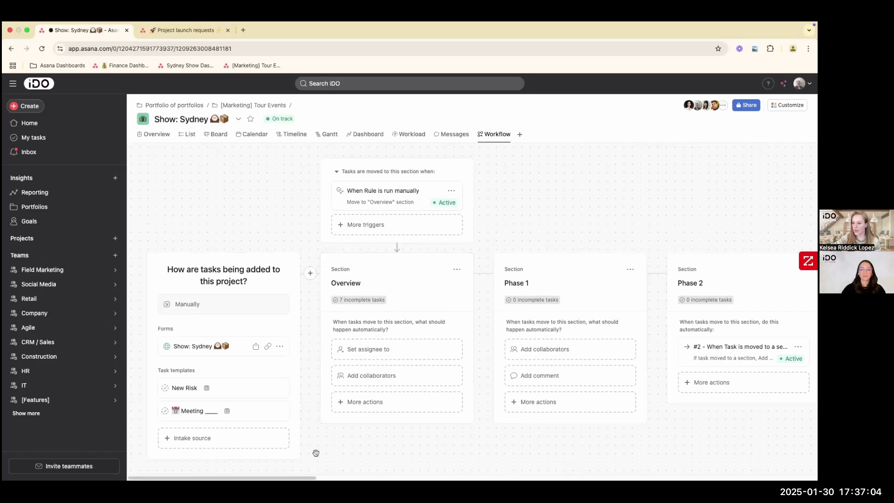
- Check the project's sections in the task list and expand the Overview section's trigger in the workflow again
click(189, 135)
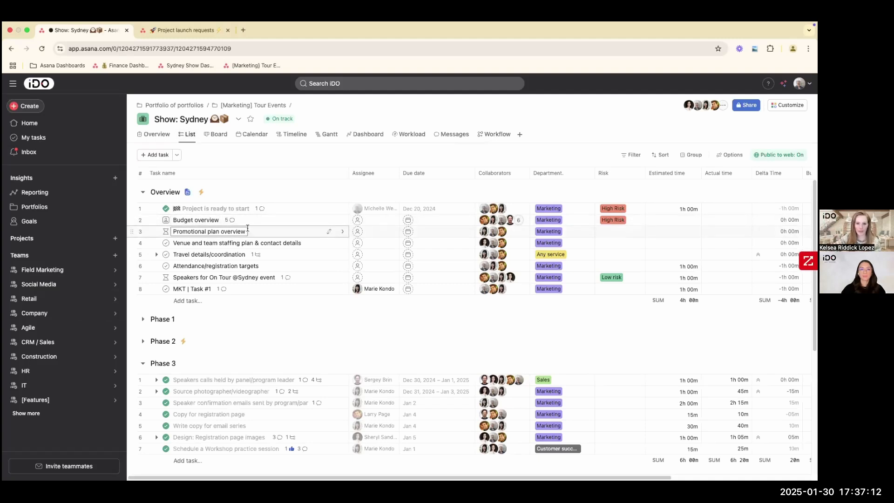
click(500, 135)
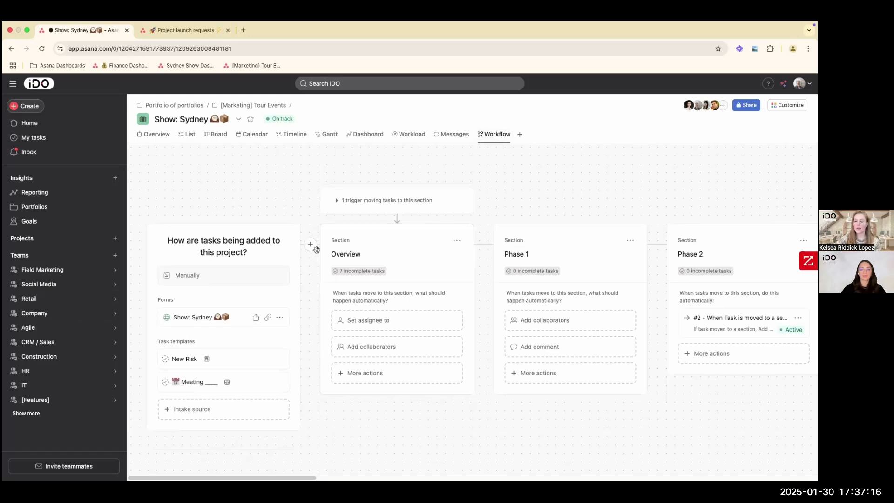
click(335, 201)
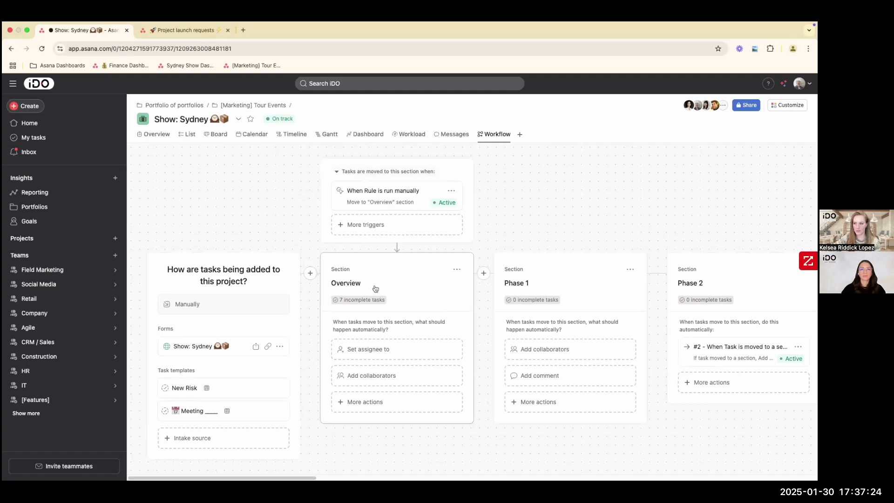
- Look through the additional triggers for the Overview section and view a custom trigger rule without publishing it
click(365, 228)
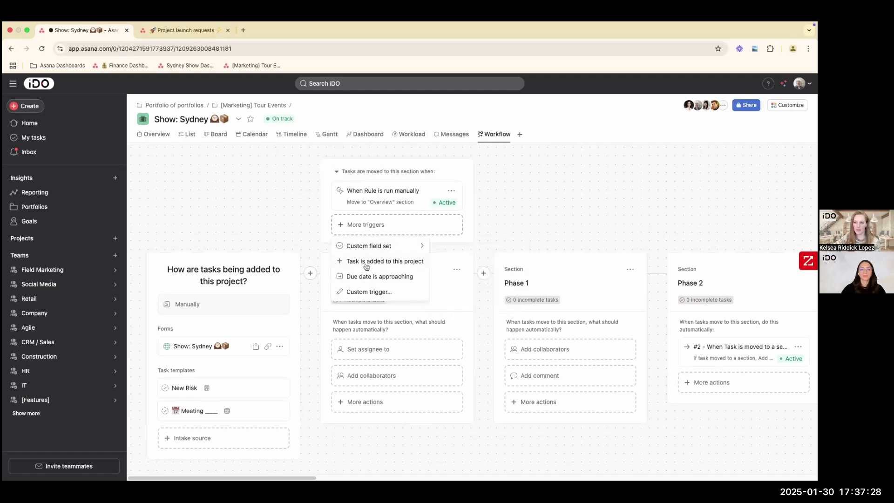
mouse_move(368, 249)
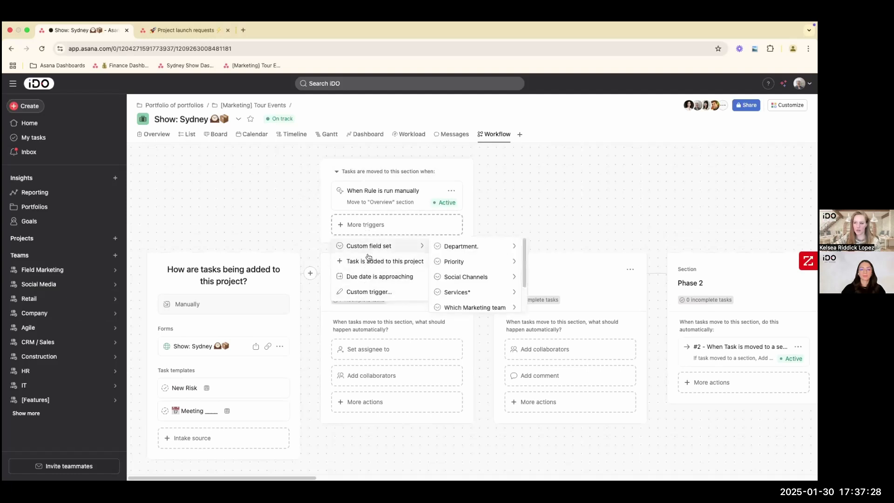
click(375, 293)
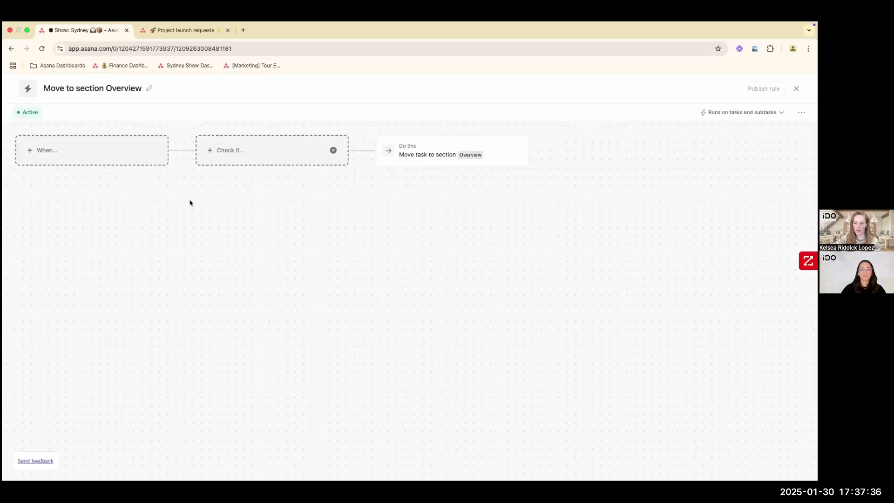
click(795, 90)
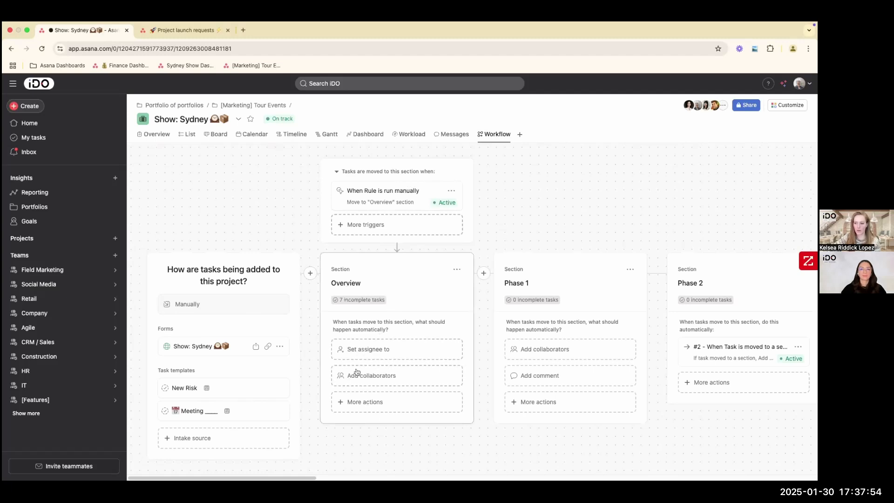
- Look through the Overview section's automatic actions and view the Add collaborators rule without publishing it
click(375, 404)
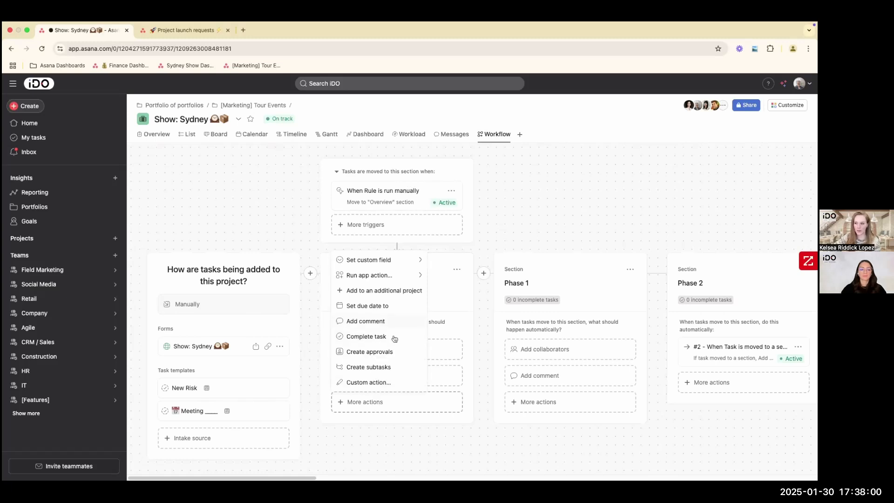
click(420, 431)
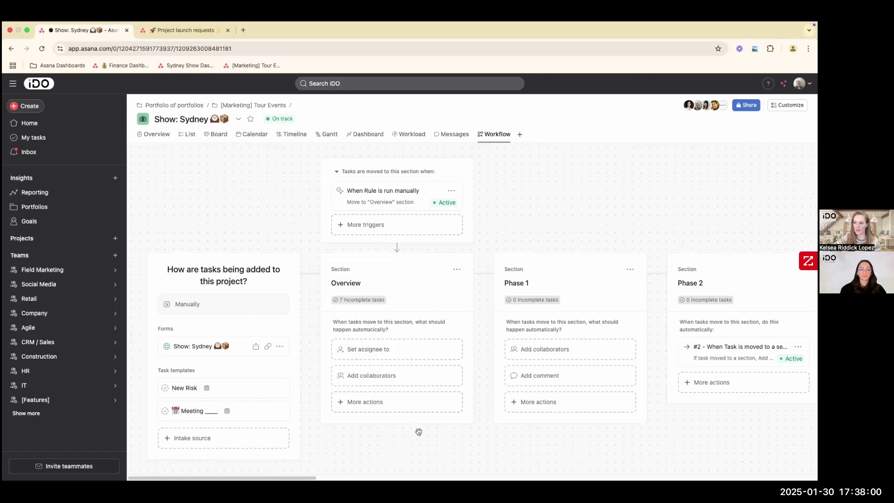
click(370, 377)
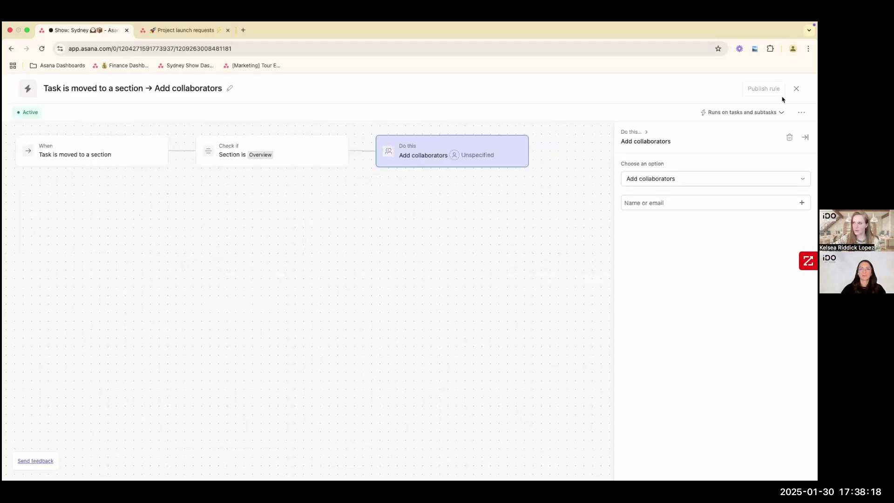
click(796, 89)
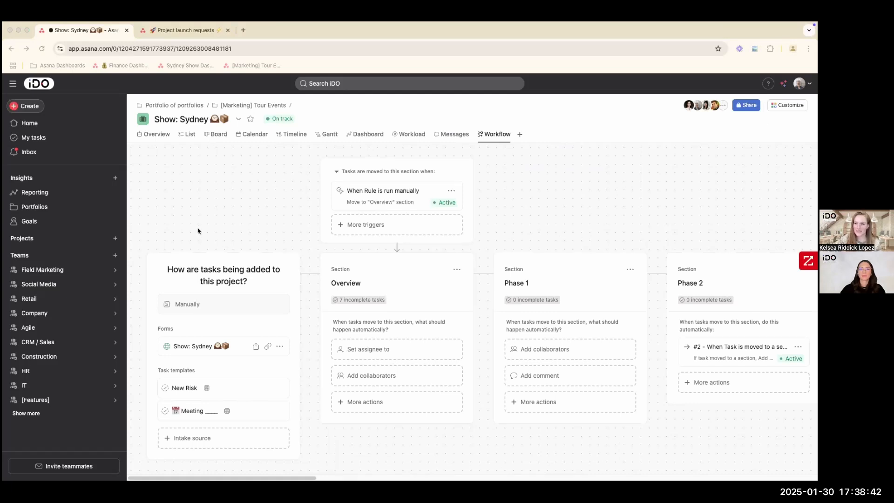
- Look at the Risk field options of the "Project is ready to start" task in the task list without changing the value
click(189, 135)
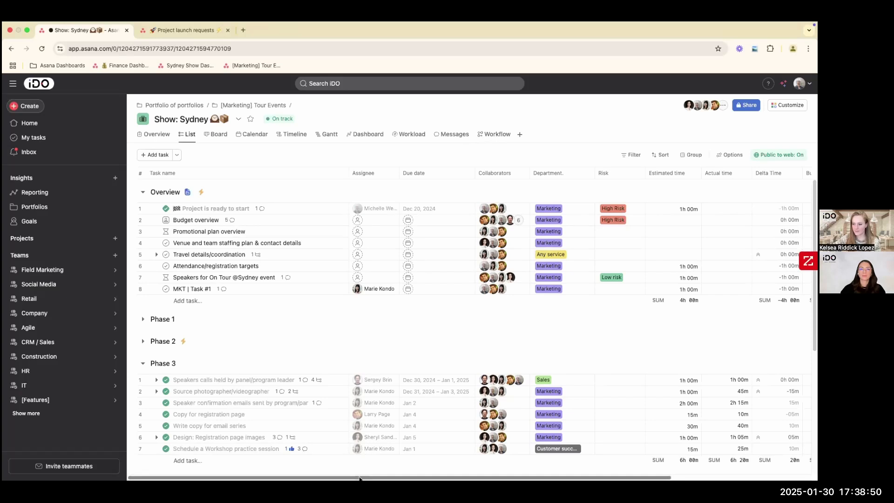
drag(359, 479, 392, 479)
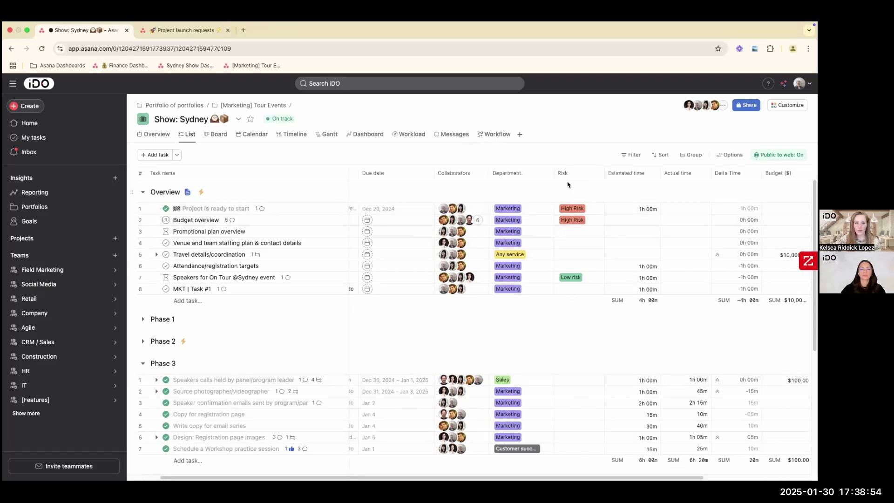
click(569, 210)
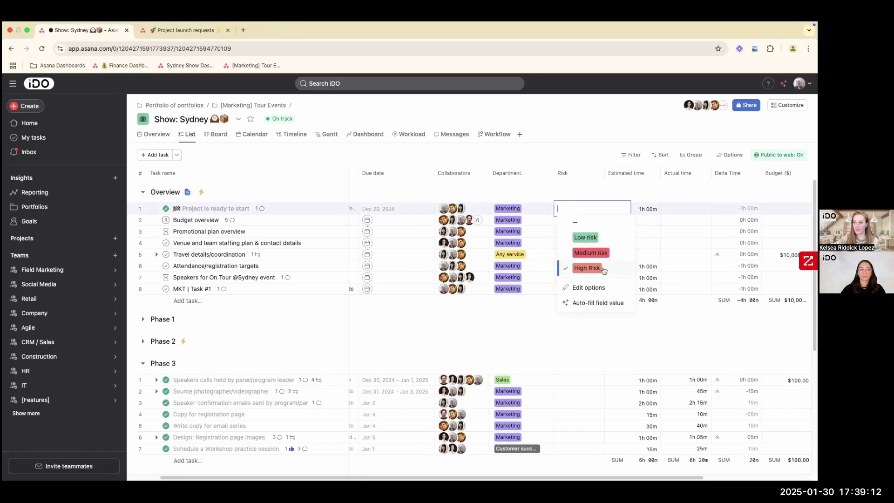
click(600, 116)
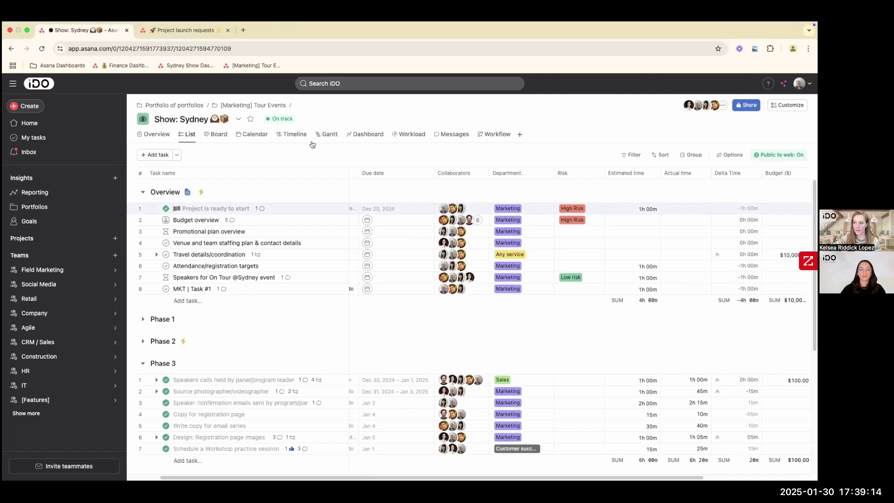
- Create a blank project named Risk Analysis for the Field Marketing team, shared with the team and using the recommended views
click(25, 106)
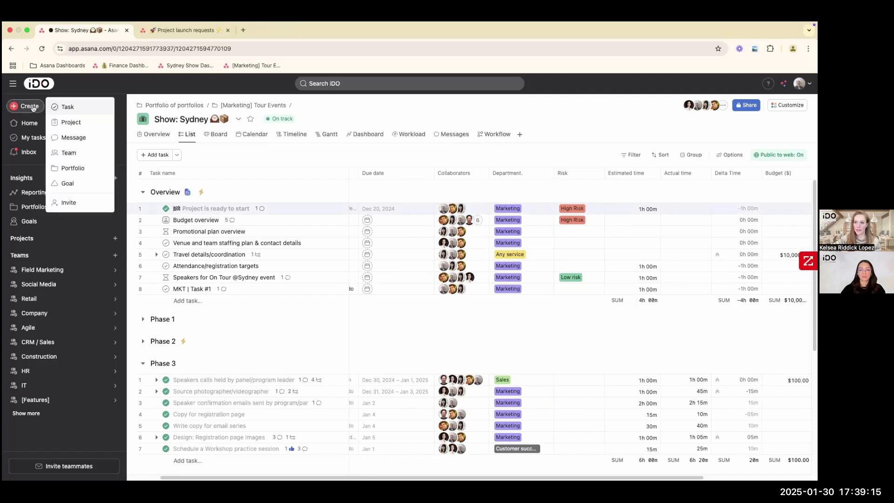
click(69, 124)
click(345, 274)
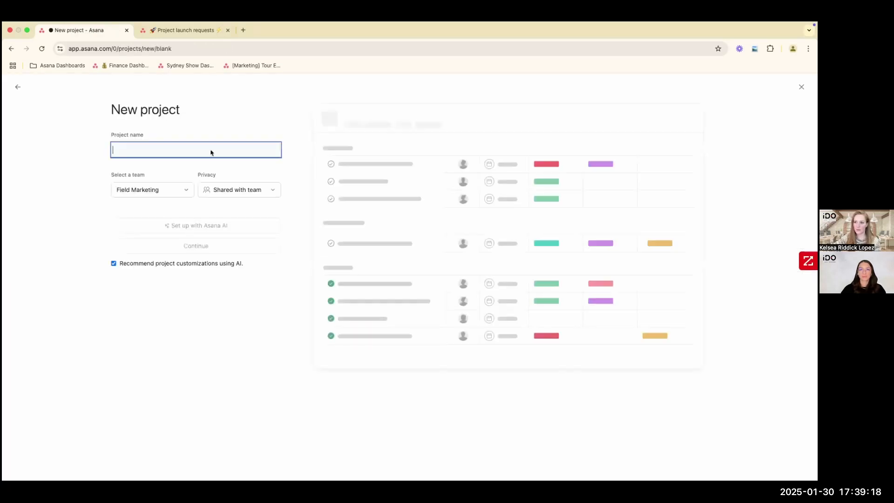
text(Risk Analysis)
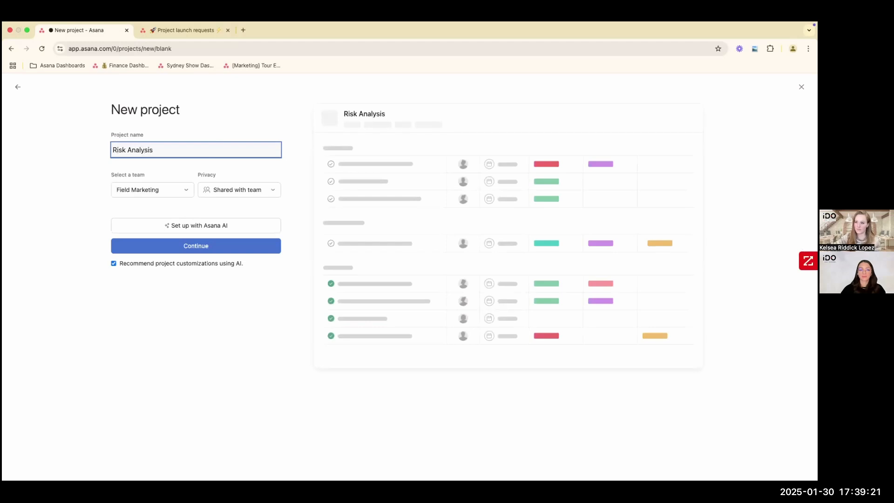
click(219, 242)
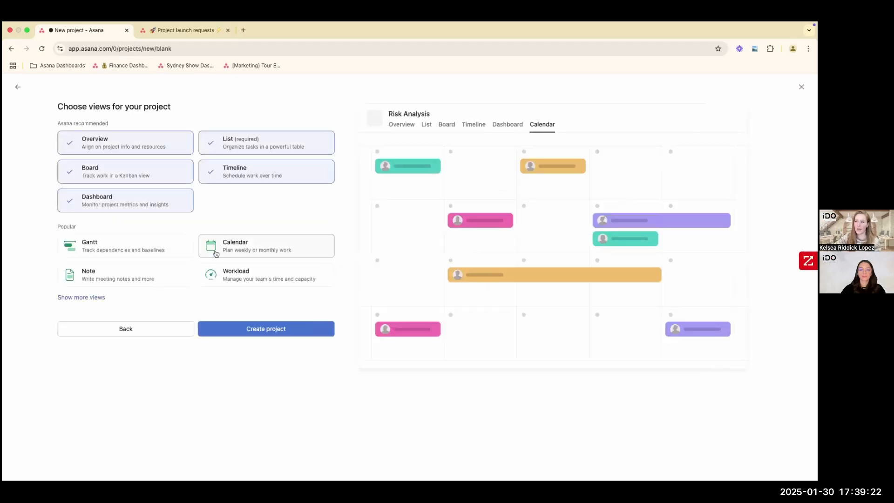
click(254, 331)
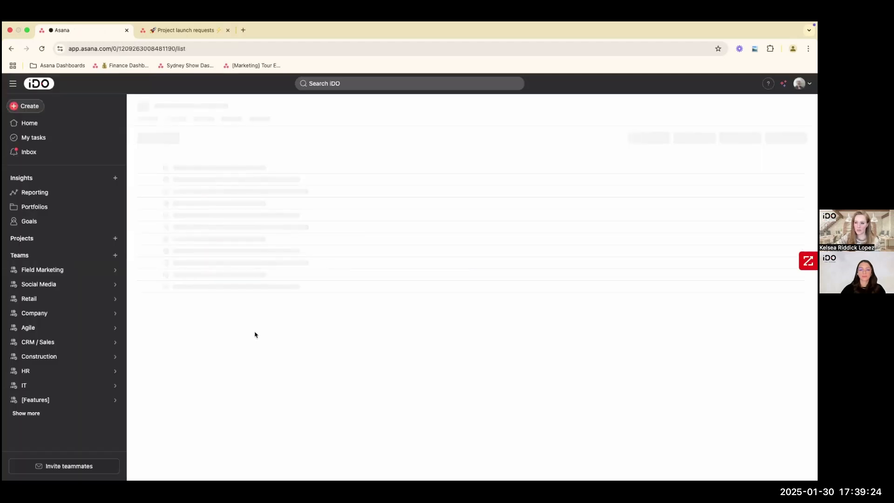
- Return to the Show: Sydney task list and look at the Budget overview task's Risk options without changing the value
mouse_move(117, 270)
click(152, 316)
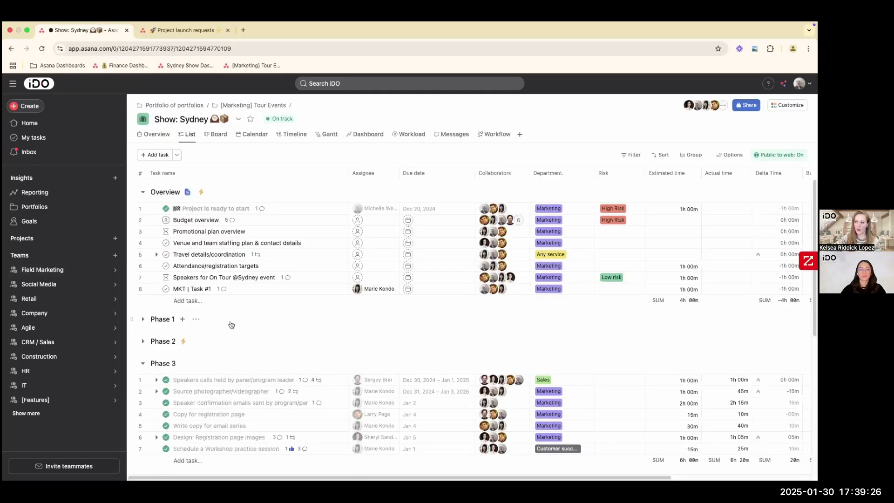
click(628, 221)
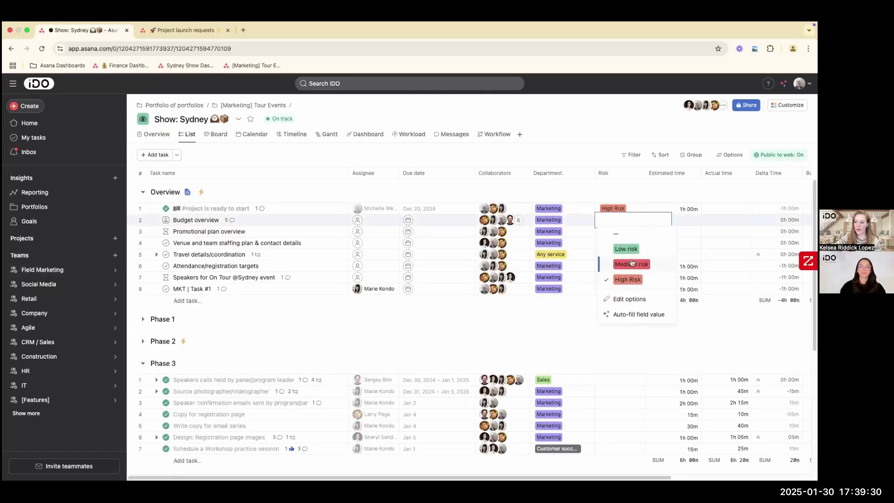
click(251, 223)
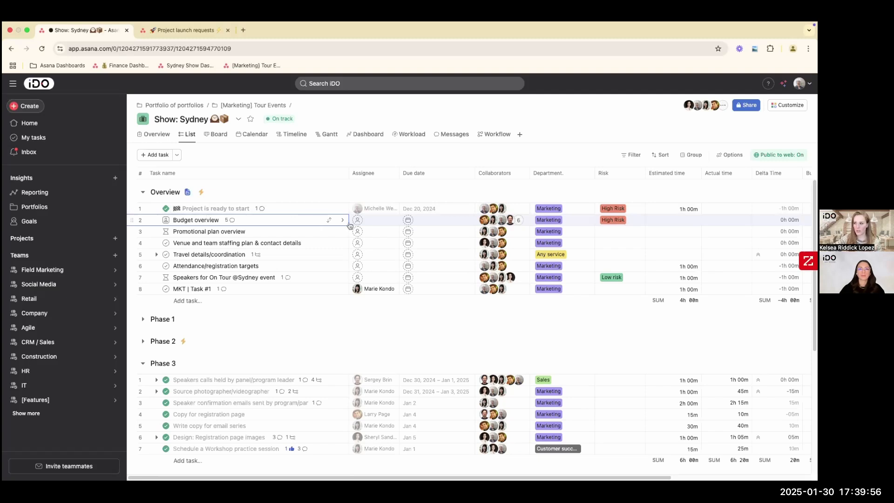
- Start a custom rule for the Show: Sydney project that triggers when the Risk field is changed
click(786, 106)
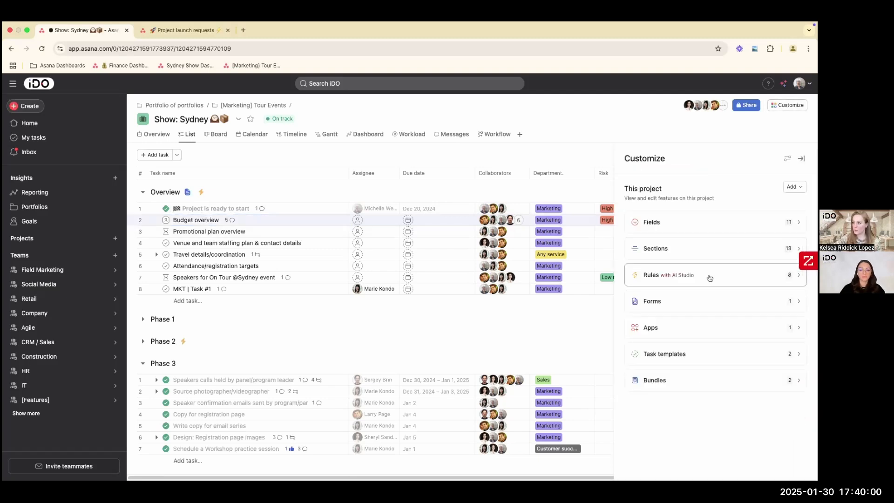
click(709, 278)
click(792, 191)
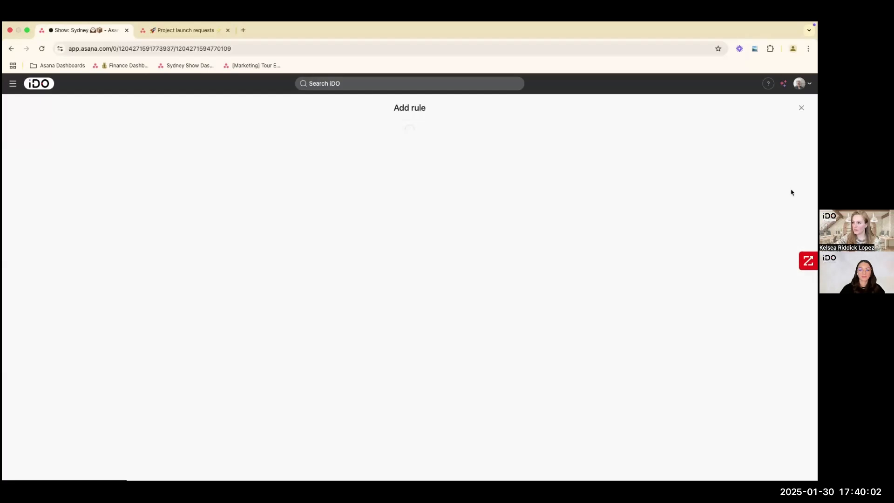
click(296, 162)
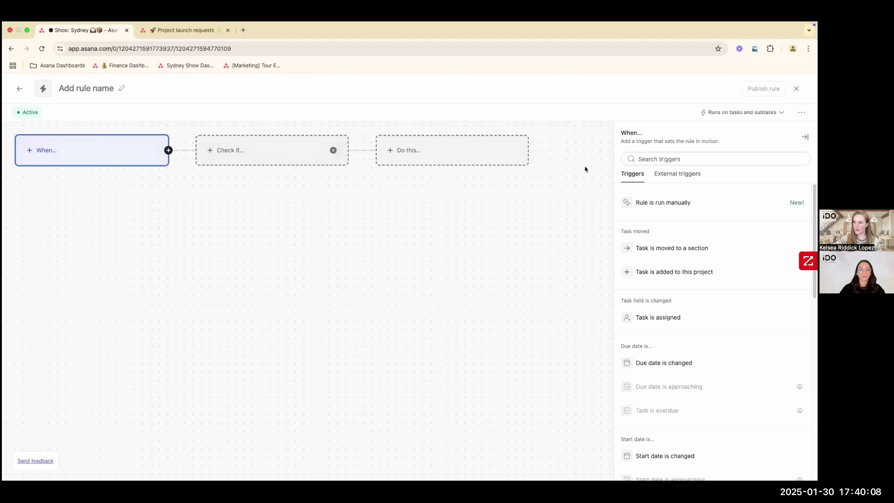
click(661, 159)
text(risk)
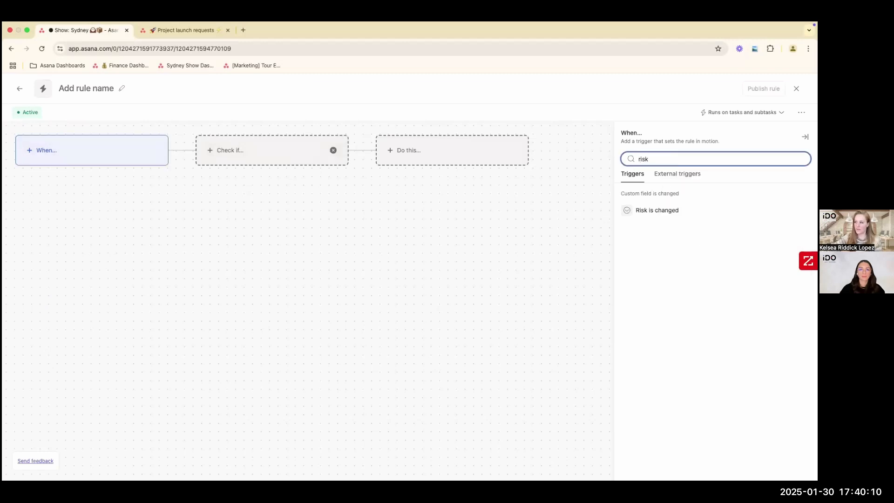
click(657, 210)
- Add a condition to the rule that checks whether Risk is set to High Risk
click(282, 155)
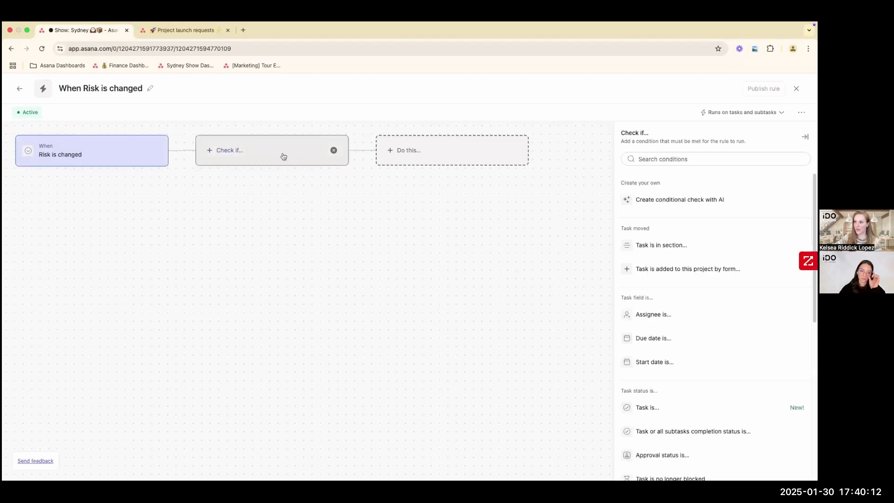
click(675, 159)
text(risk)
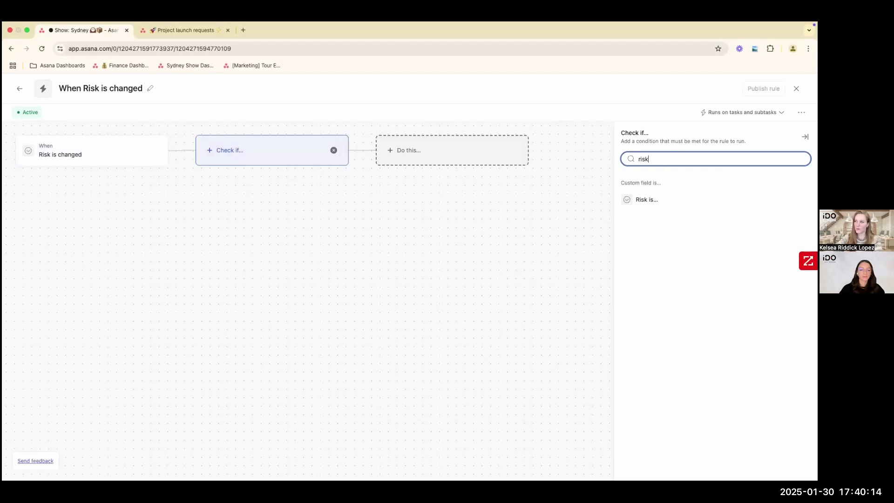
click(650, 203)
click(652, 218)
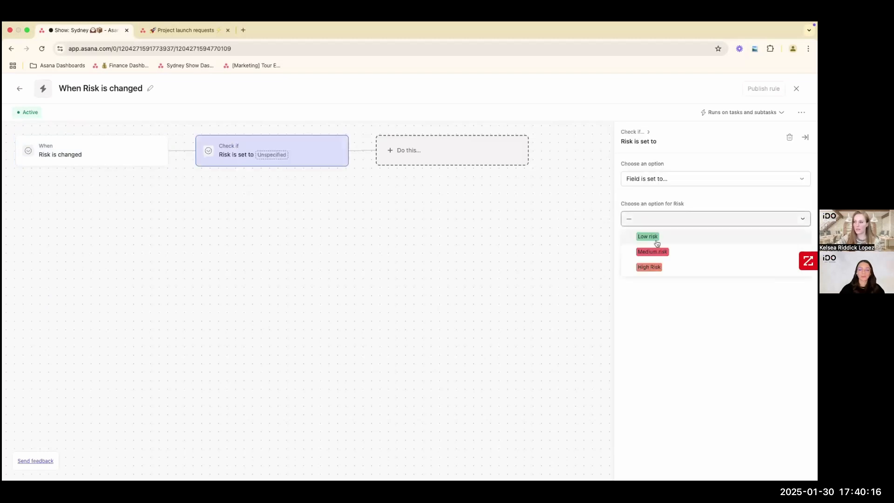
click(653, 269)
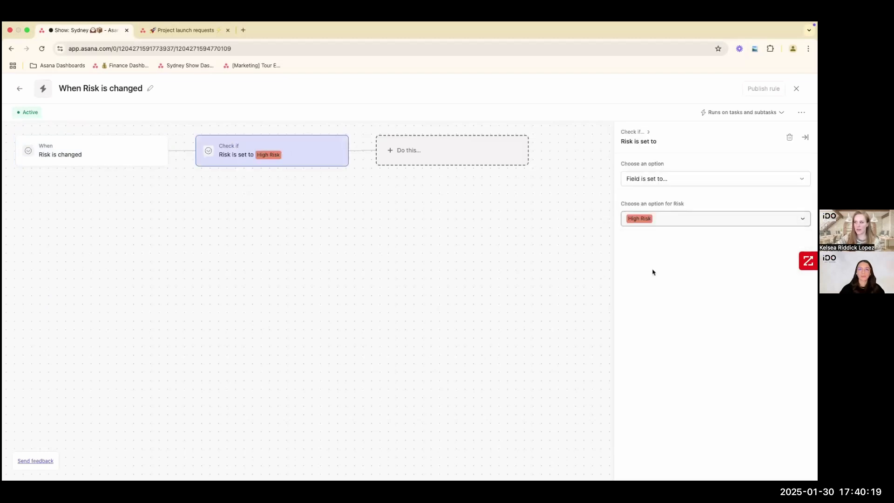
- Make the rule add the task to the additional project Risk Analysis, publish it and return to the full task list
click(445, 159)
click(664, 235)
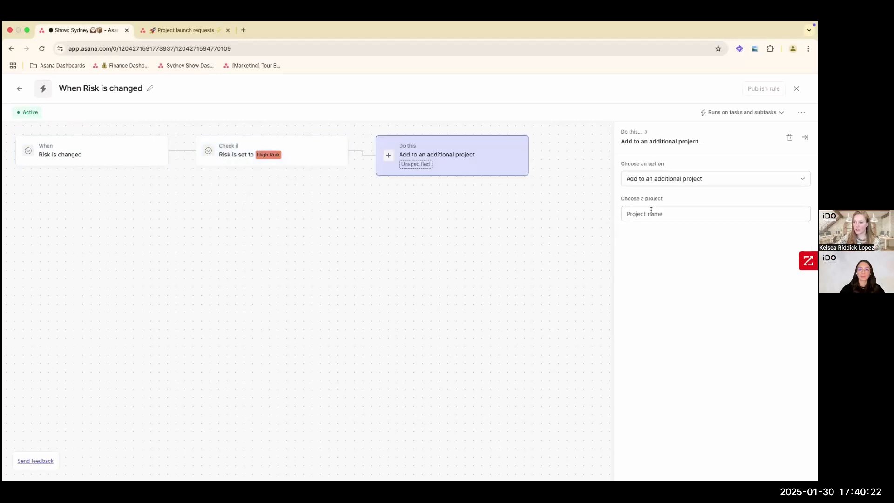
click(652, 214)
text(risk)
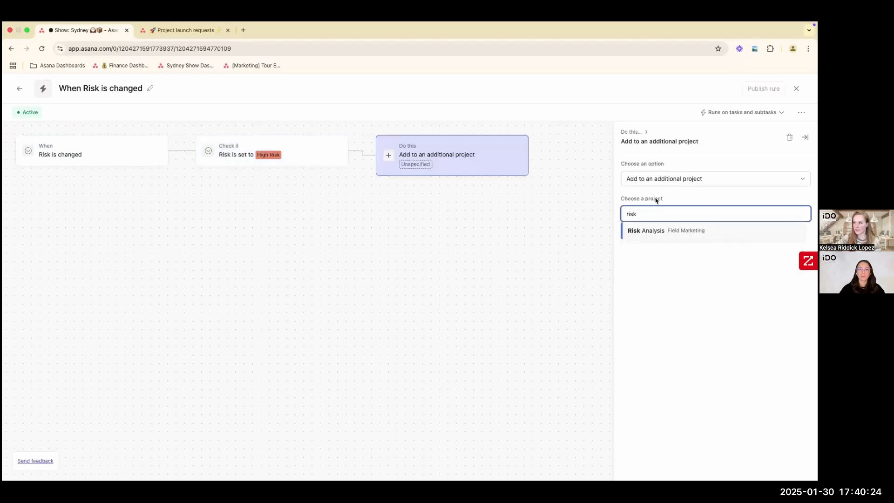
click(657, 232)
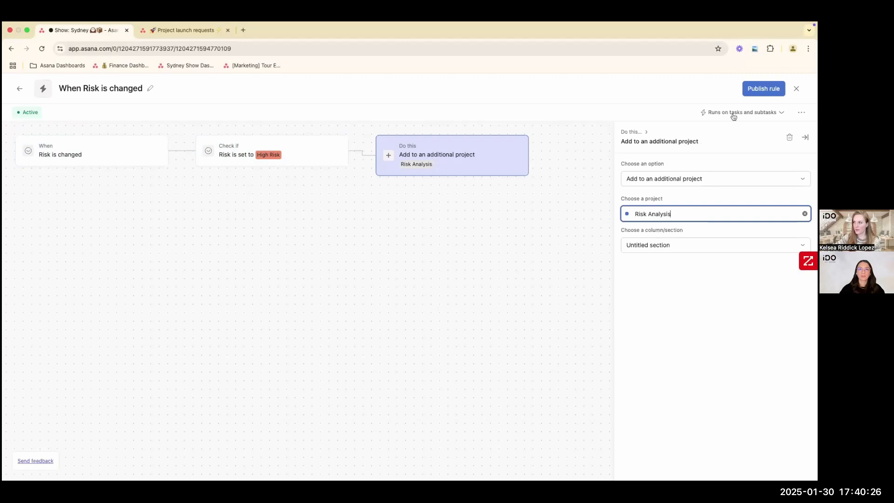
click(761, 90)
click(629, 159)
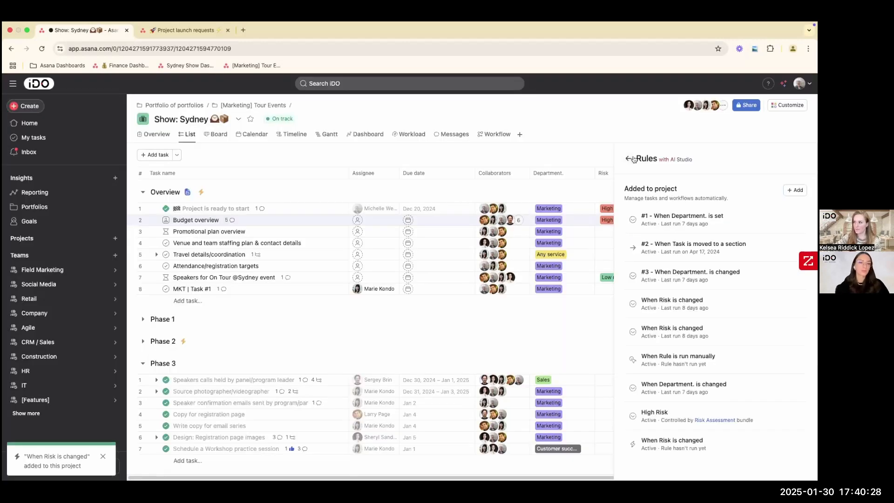
click(803, 159)
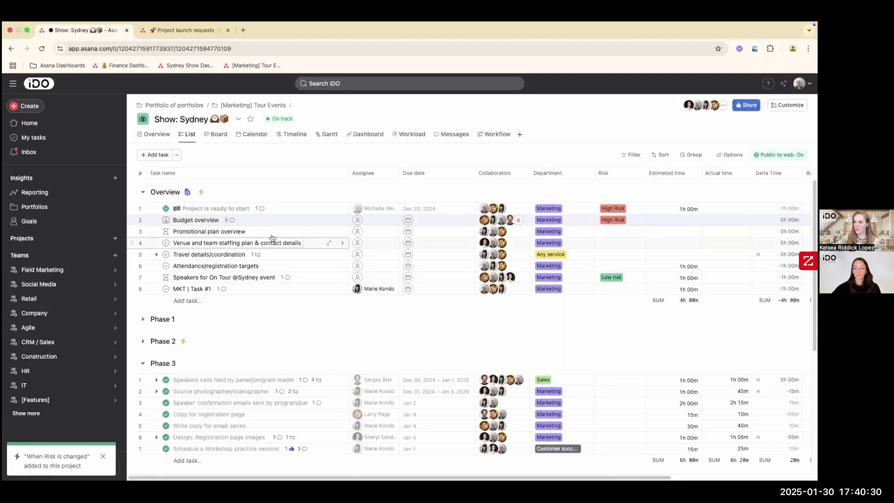
- Set the Risk field of the "Create Salesforce dashboard" task in Phase 5 to High Risk
scroll(288, 352, down, 5)
scroll(289, 353, down, 2)
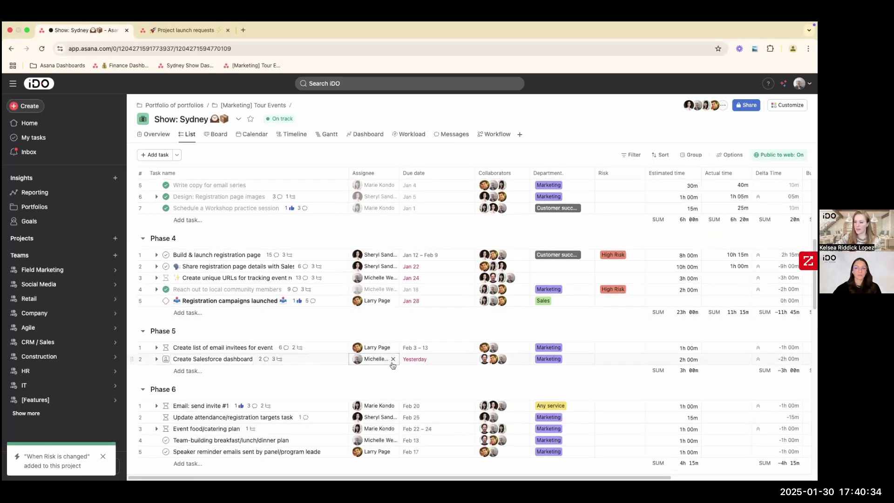
click(613, 363)
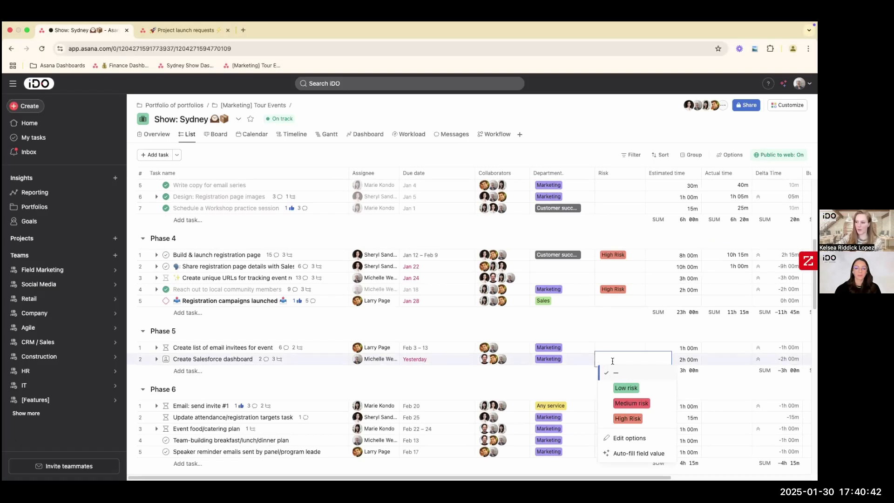
click(623, 420)
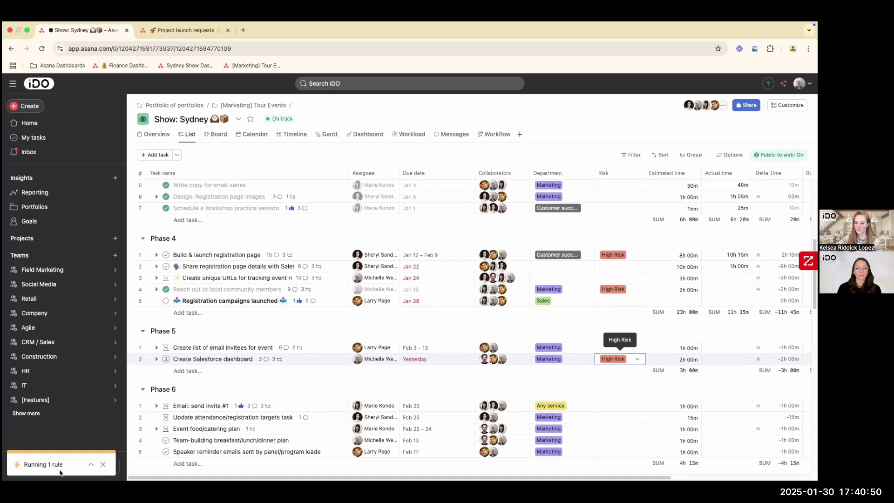
- Search the workspace for "risk" and open the Risk Analysis project
click(334, 84)
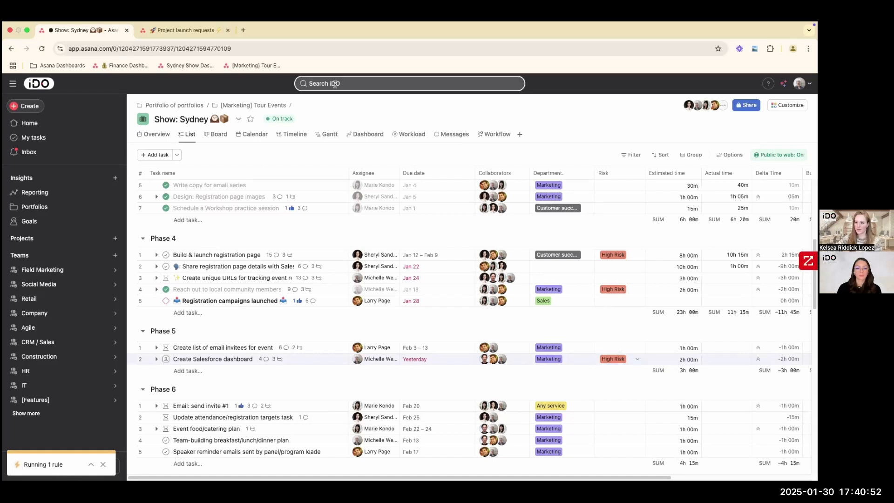
text(risk)
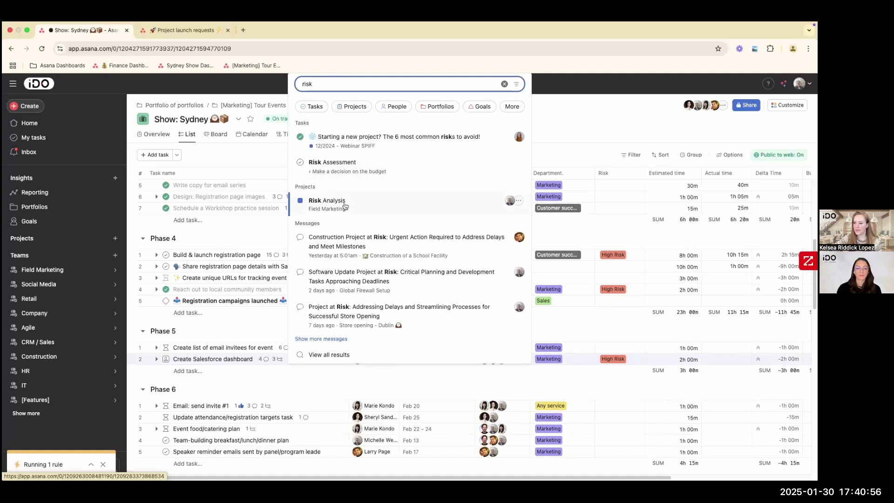
click(333, 201)
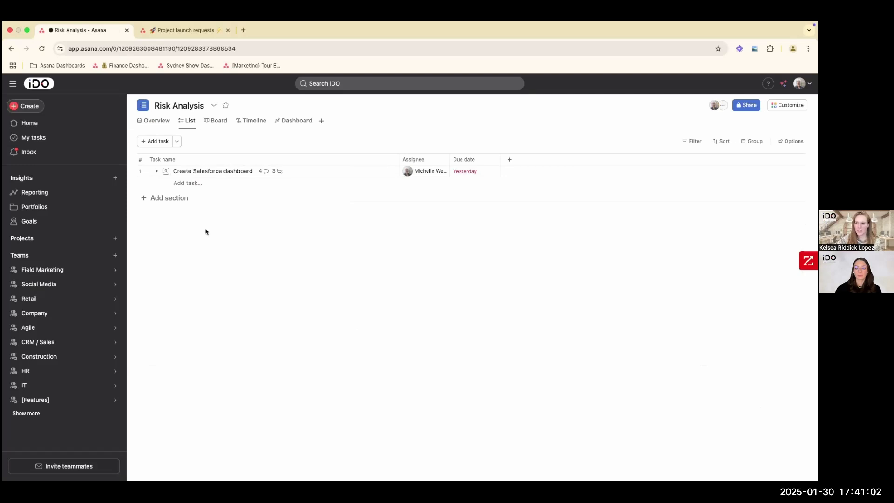
- Add three sections to the Risk Analysis project: "New Risk", "Under Analysis" and "Risk Reviewed, Needs Action"
click(173, 198)
text(N)
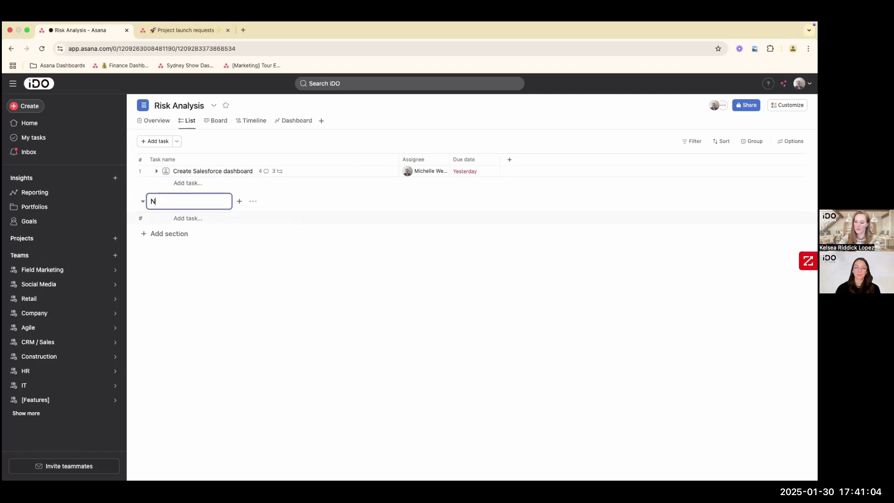
text(ew Risk)
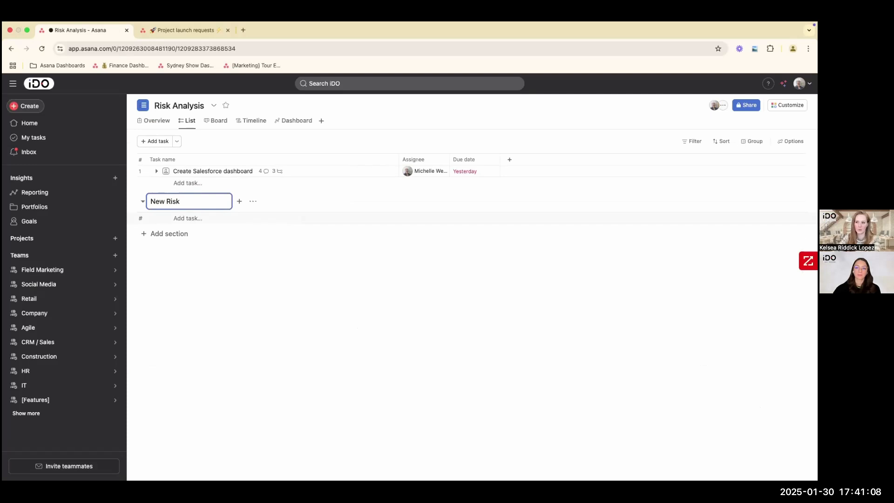
key(Return)
text(Under Anay)
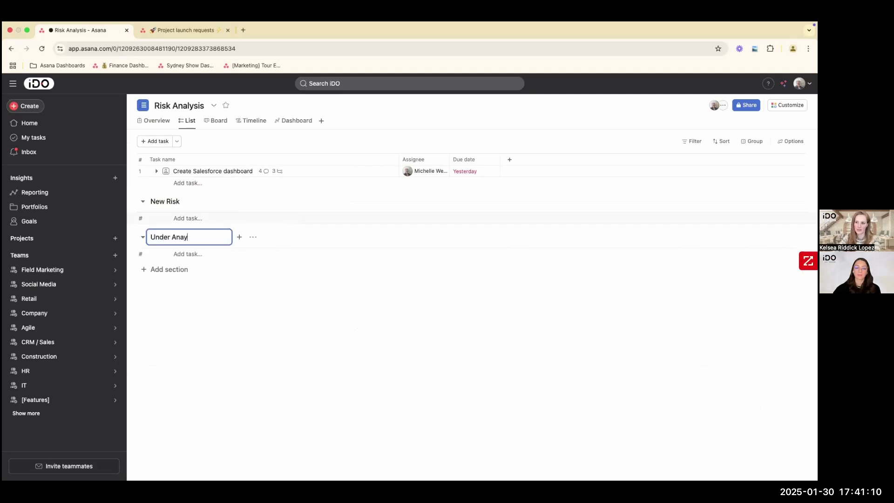
key(BackSpace)
text(lysis)
key(Return)
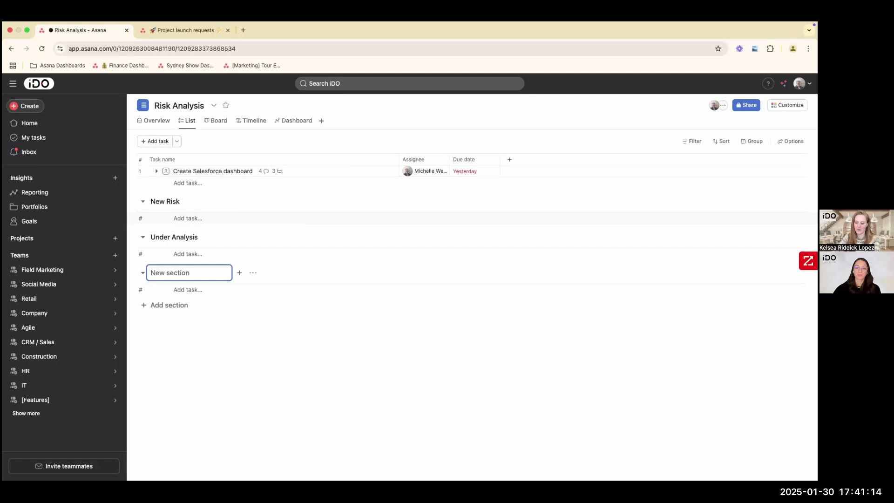
text(Risk Reviewed, Ne)
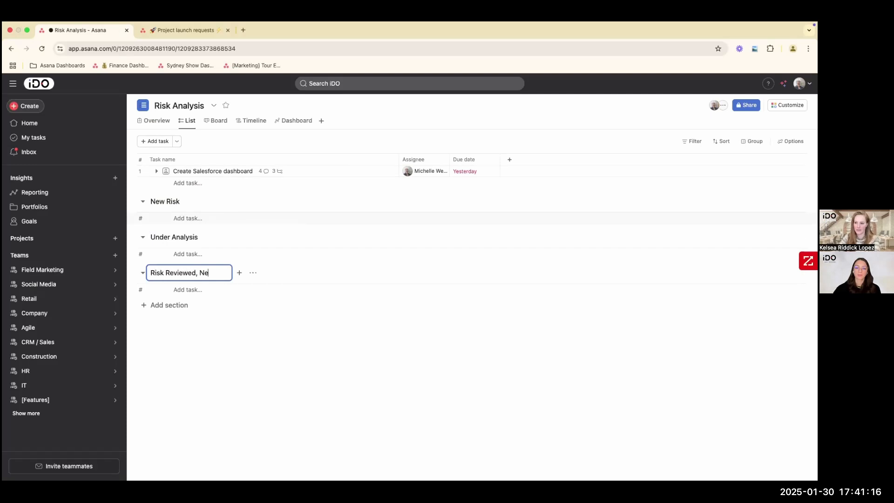
text(eds Action)
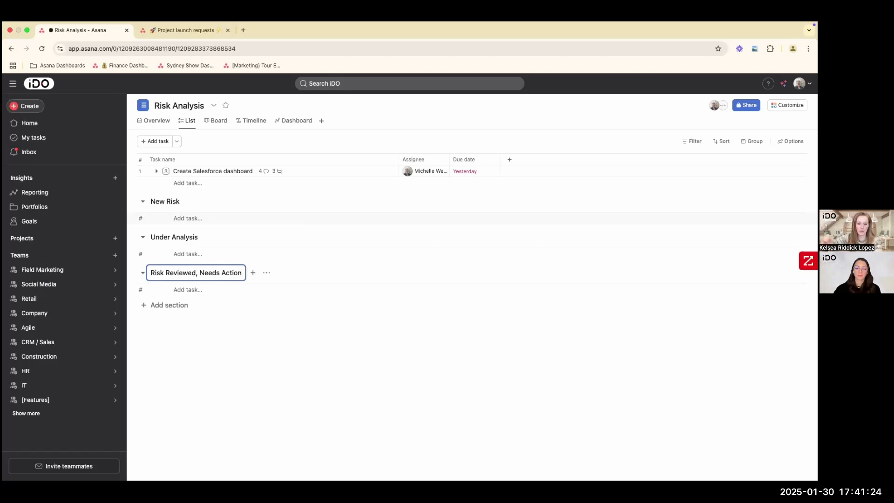
- Move the "Create Salesforce dashboard" task into the New Risk section and view the available field types without adding a field
click(134, 171)
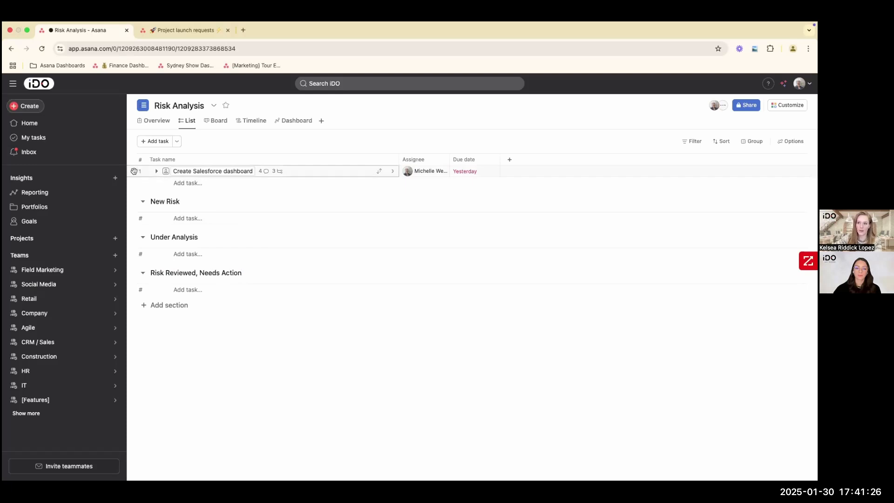
drag(134, 172, 155, 203)
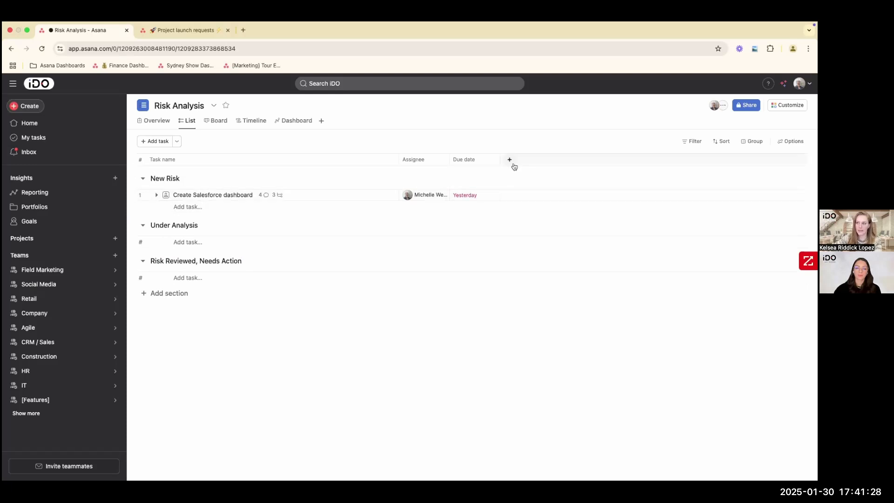
click(509, 159)
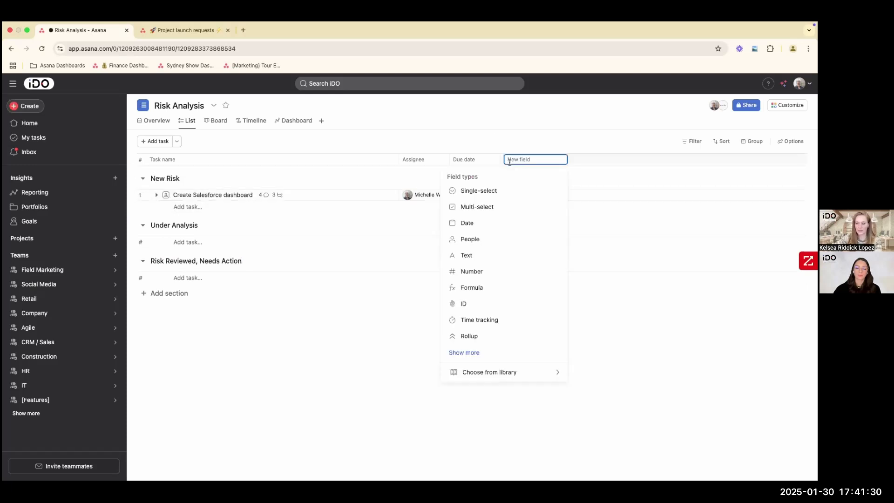
click(534, 113)
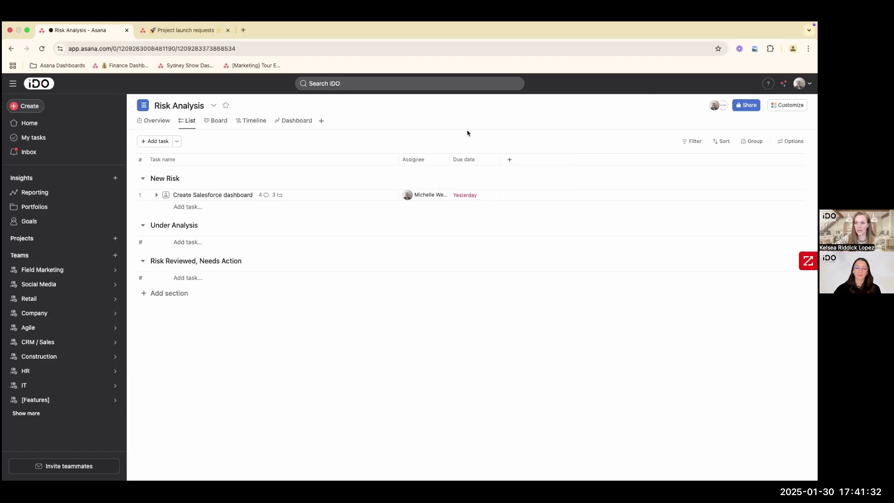